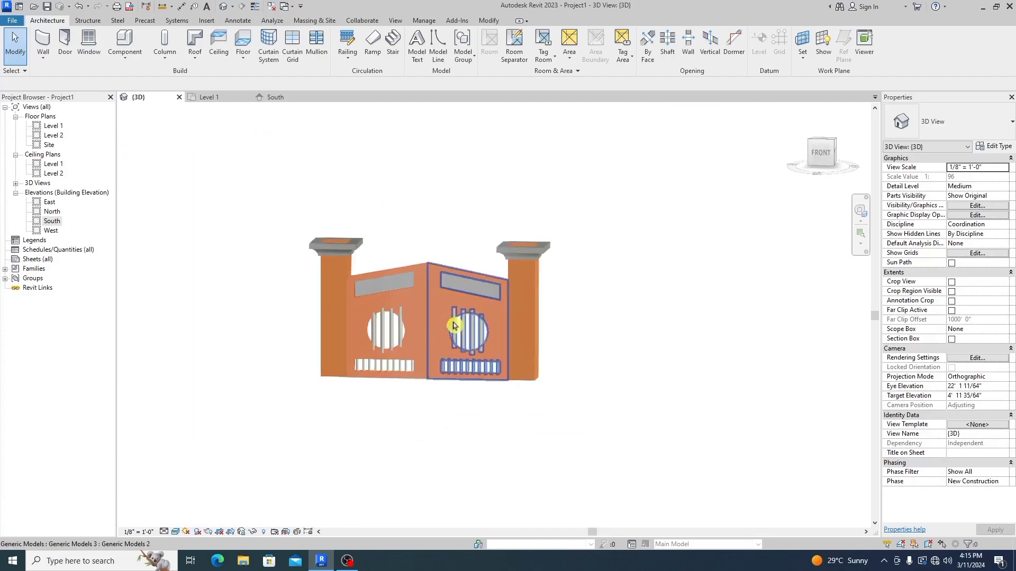
Examine the finished gate, its pillars and the pillar caps in 3D from several angles and distances.
scroll(401, 349, down, 4)
shift+middle_drag(402, 337, 413, 379)
scroll(412, 324, up, 8)
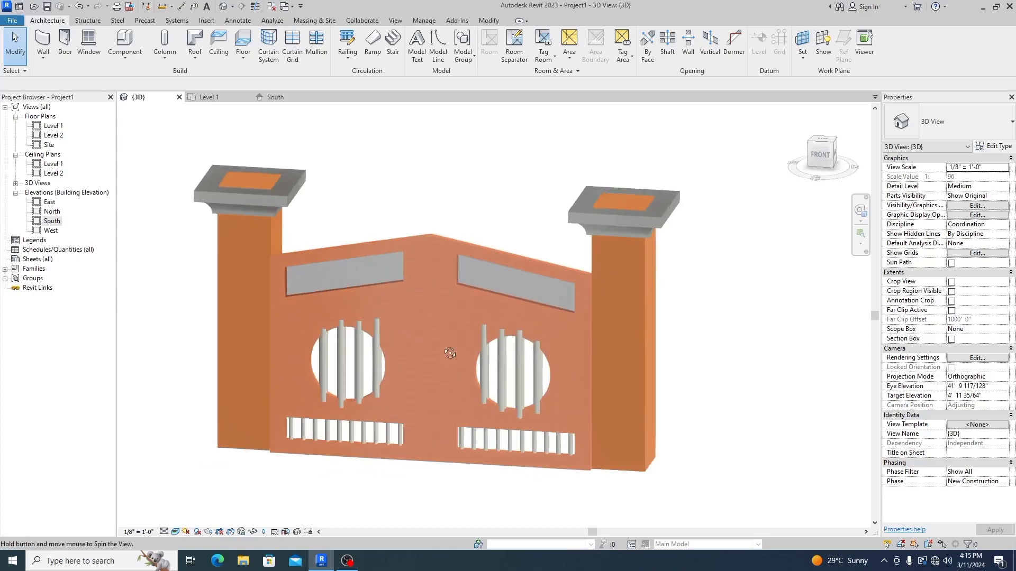
scroll(450, 343, down, 5)
scroll(517, 347, up, 3)
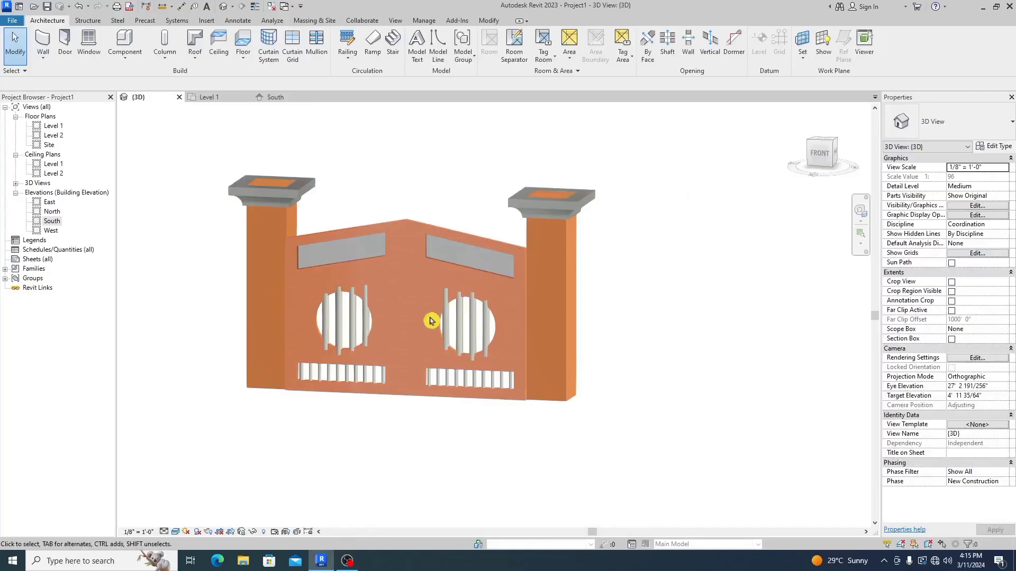
shift+middle_drag(426, 254, 444, 325)
scroll(518, 318, down, 4)
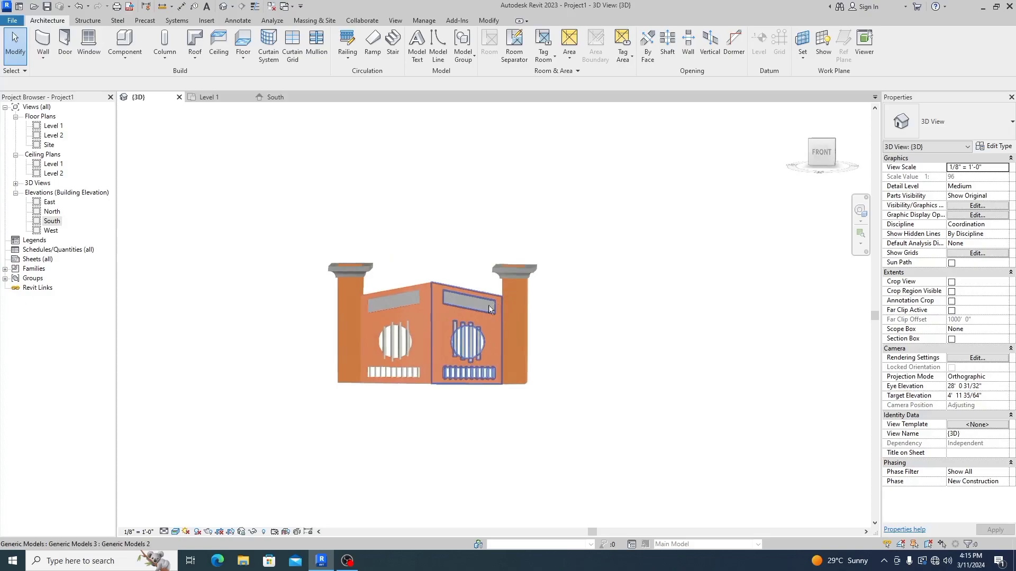
scroll(454, 325, up, 6)
scroll(454, 325, down, 7)
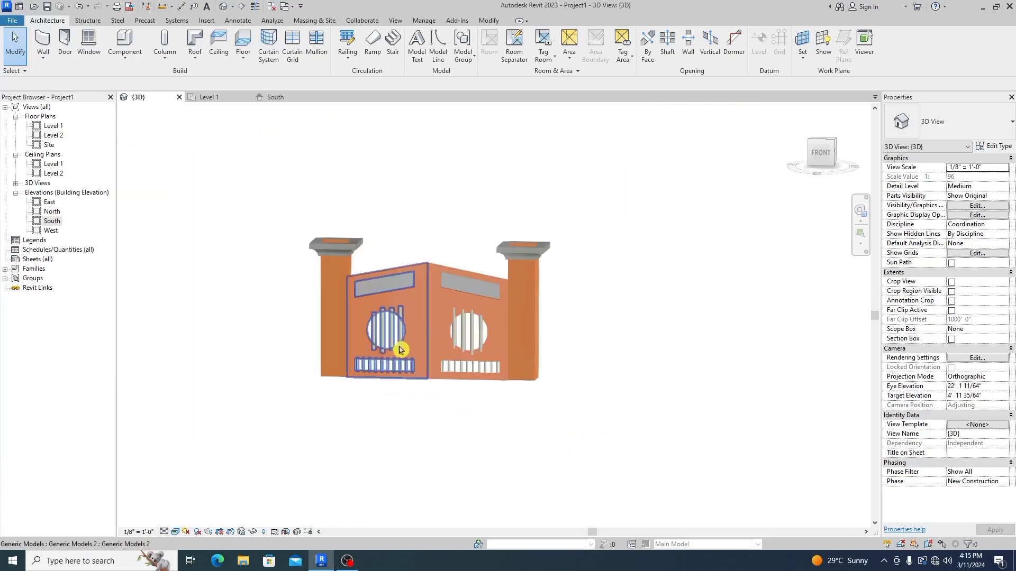
shift+middle_drag(402, 338, 449, 351)
scroll(413, 331, up, 5)
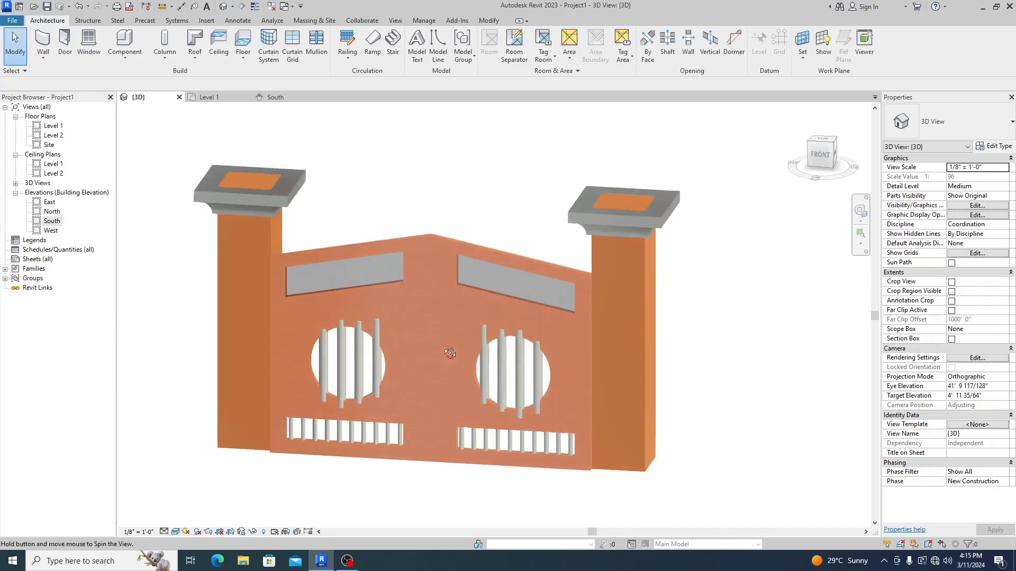
scroll(447, 338, down, 6)
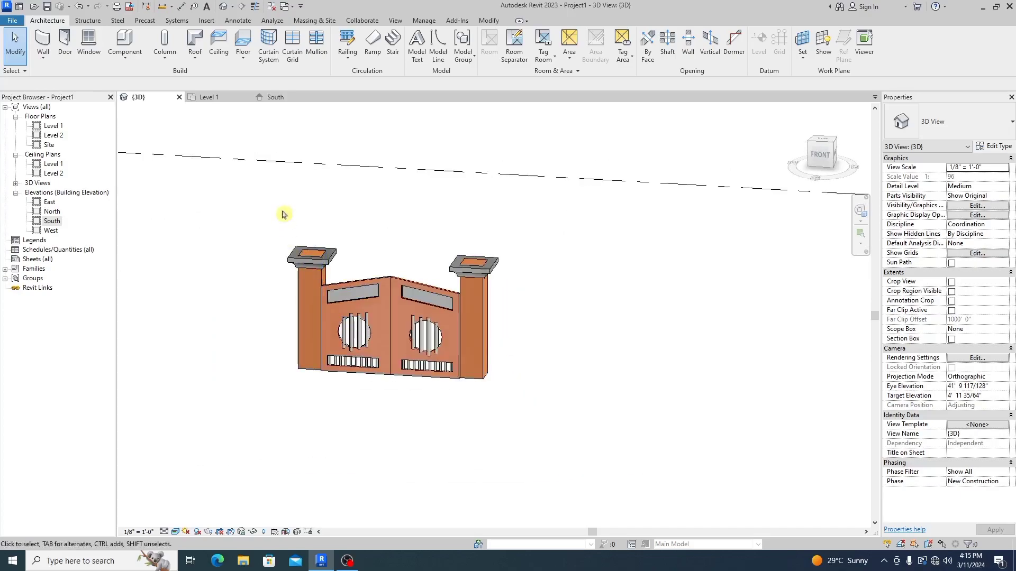
scroll(264, 236, up, 3)
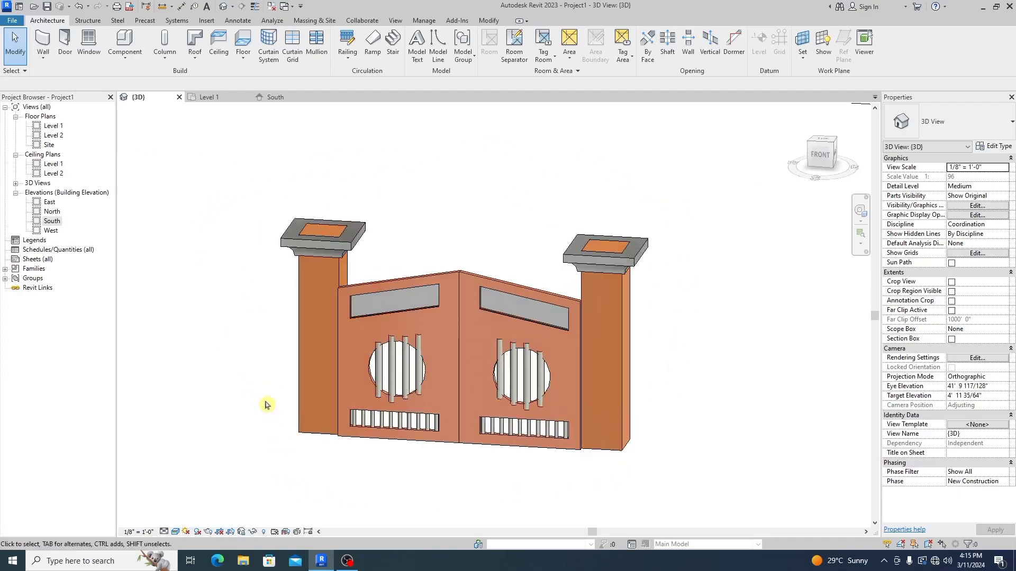
In the Level 1 floor plan, place a 24" x 24" architectural rectangular column east of the gate, aligned with its pillars.
click(209, 97)
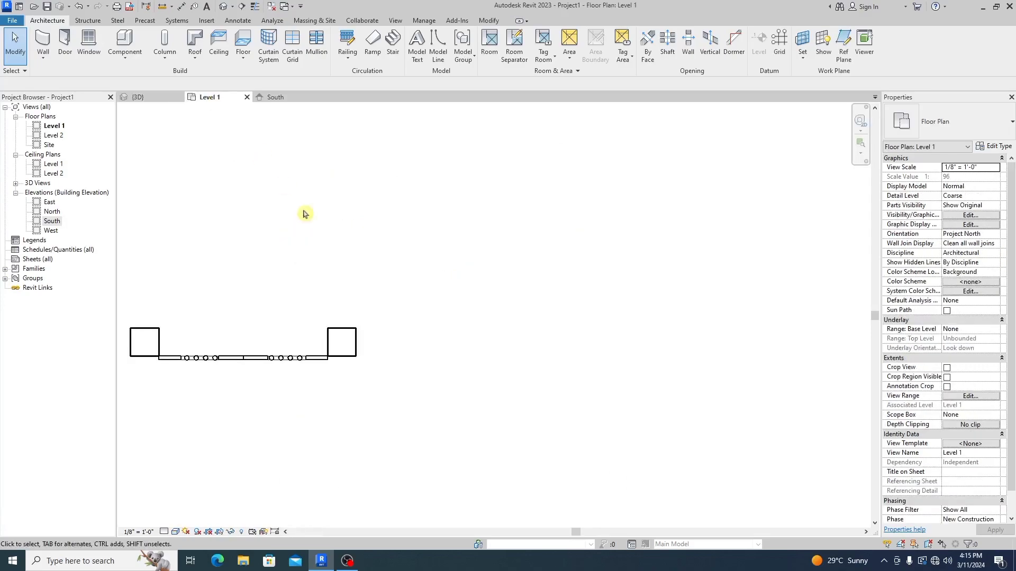
scroll(452, 330, down, 5)
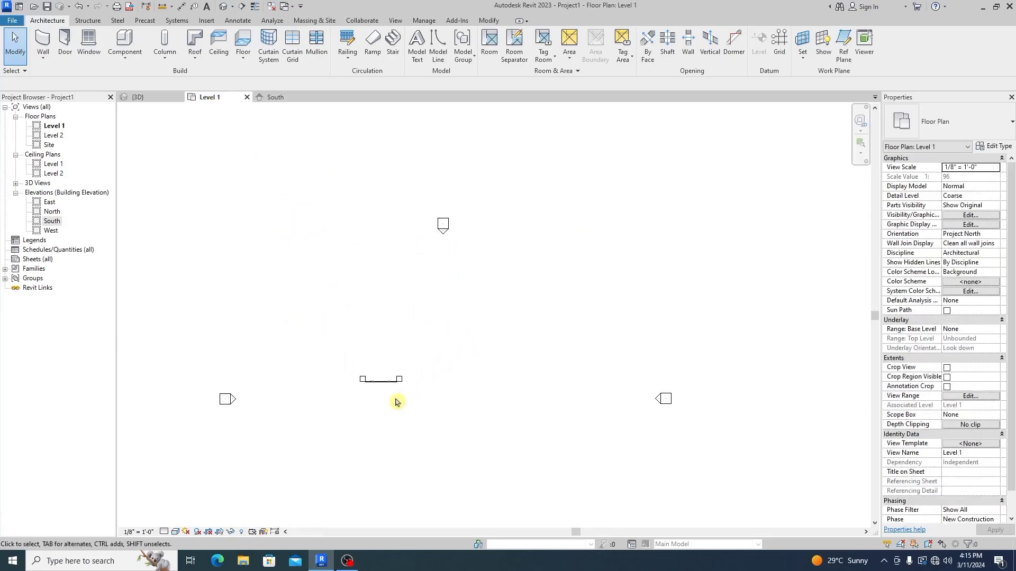
scroll(418, 309, up, 3)
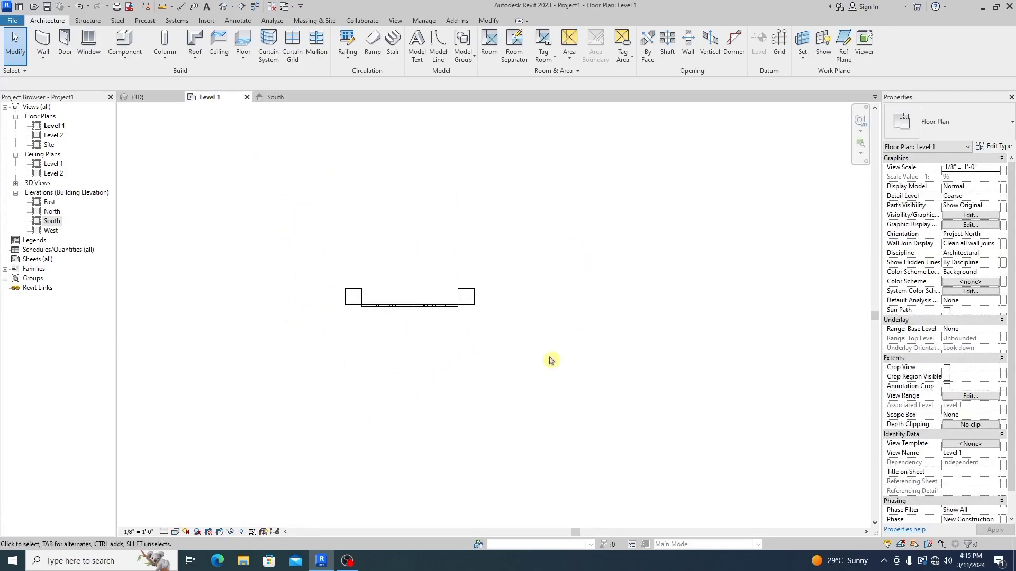
scroll(362, 299, down, 2)
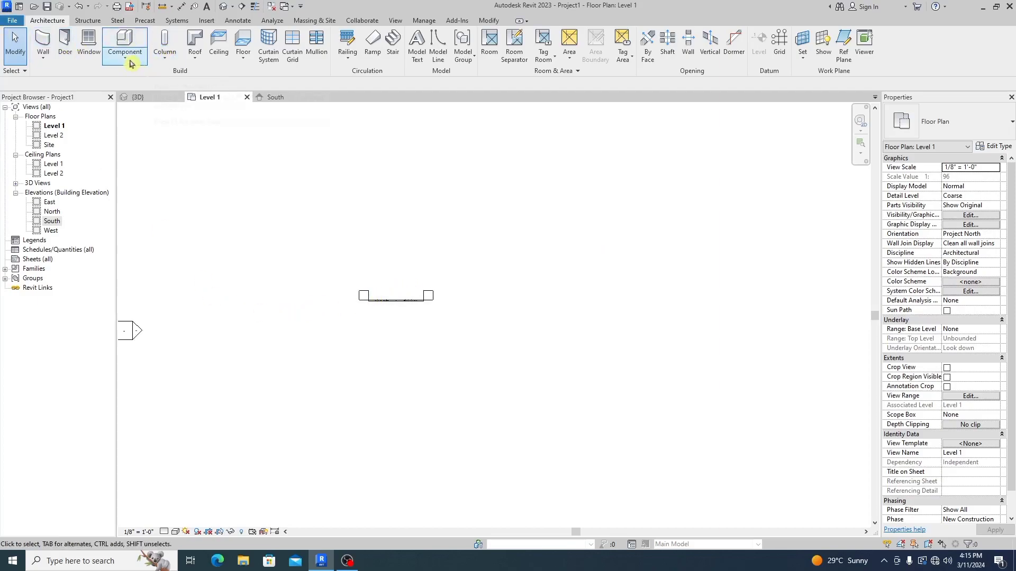
click(165, 55)
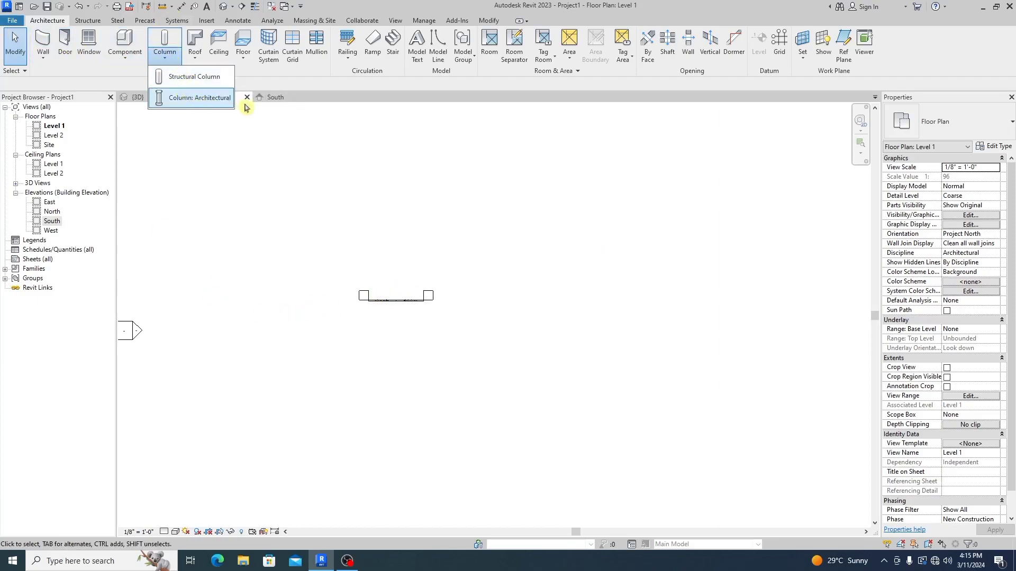
click(208, 106)
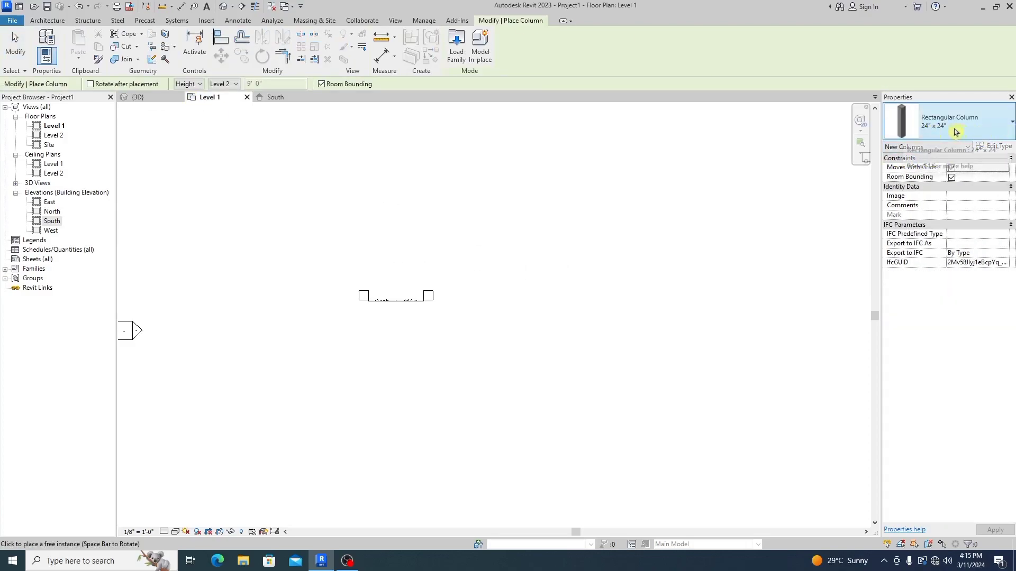
scroll(461, 302, up, 4)
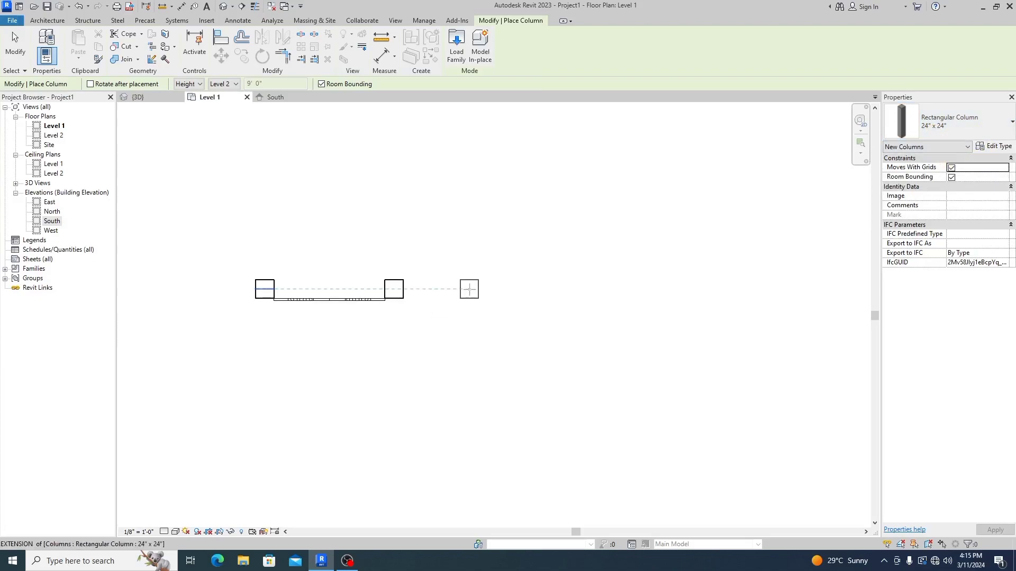
click(468, 289)
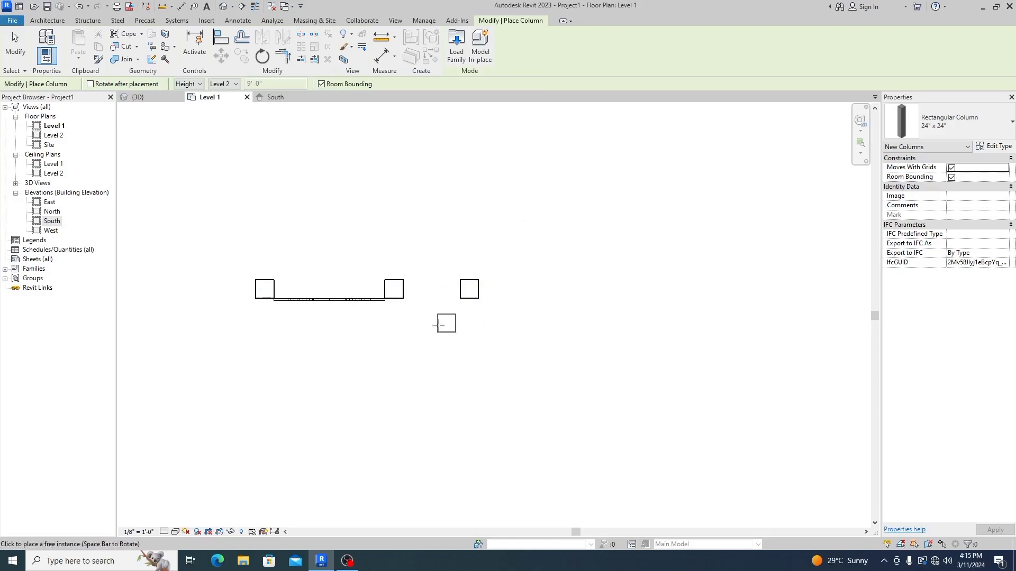
key(Escape)
key(Escape)
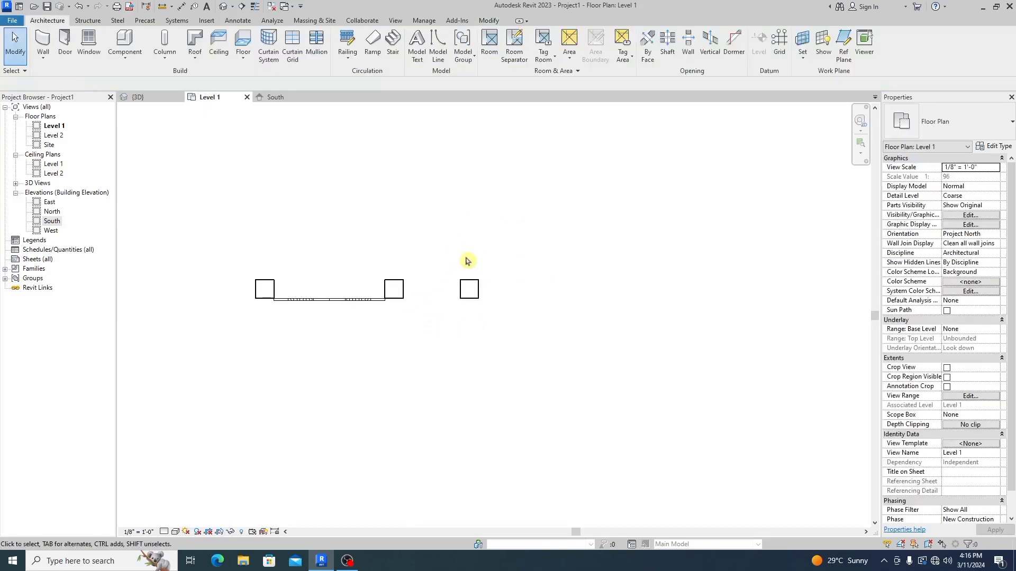
Copy the new column 14' horizontally to the east, away from the existing gate.
click(466, 295)
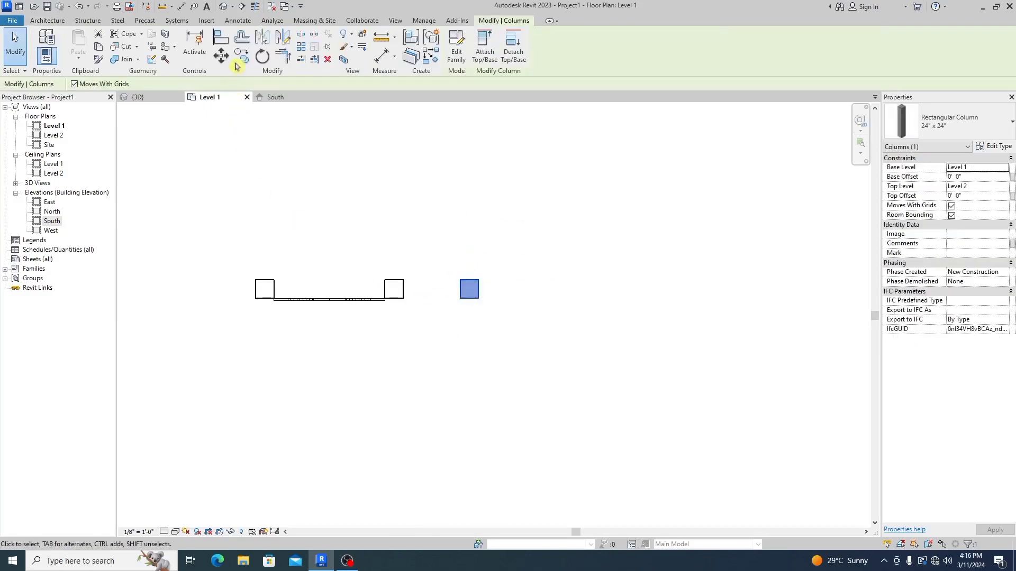
click(241, 57)
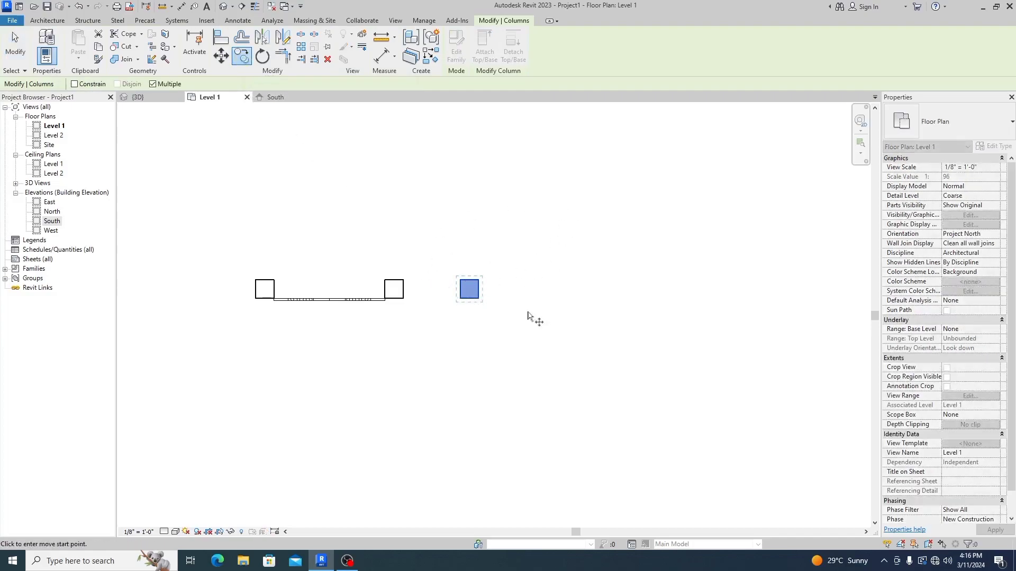
click(467, 298)
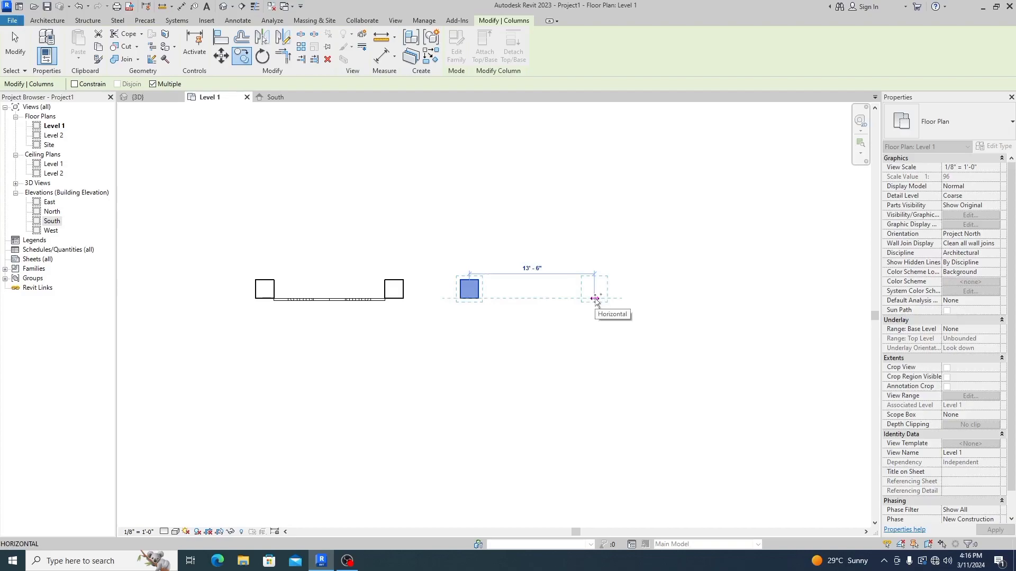
text(1)
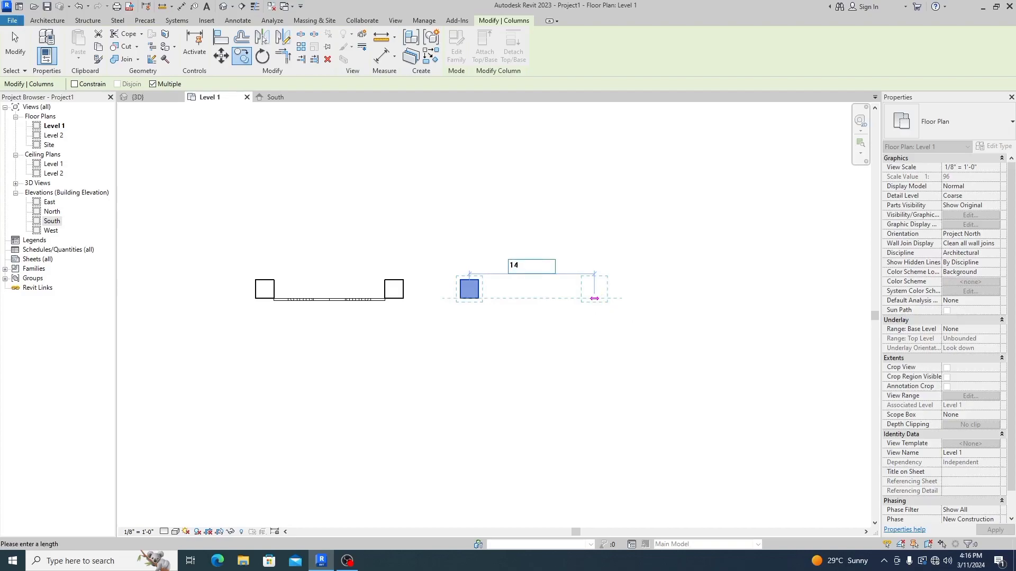
text(4)
key(Return)
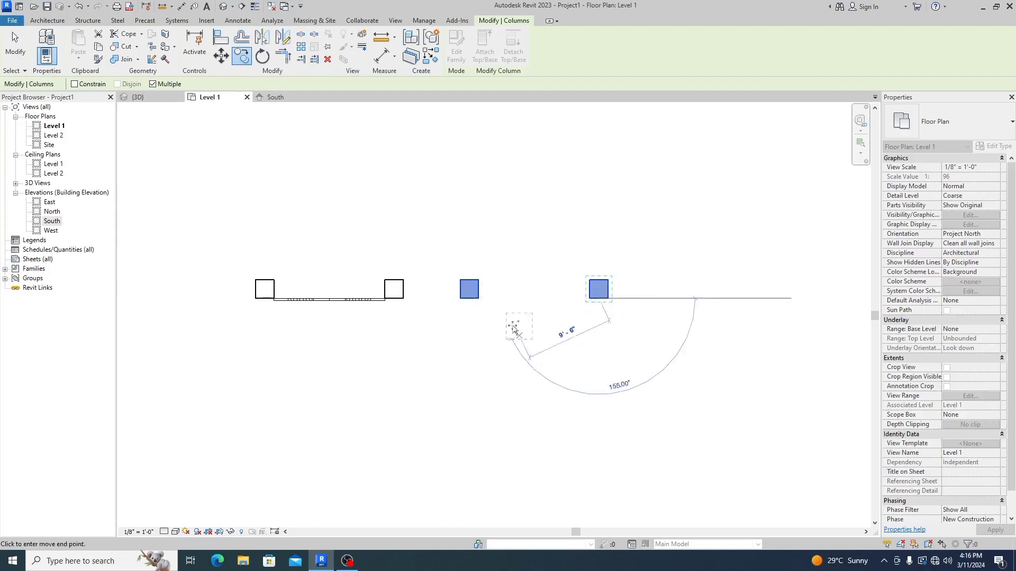
key(Escape)
click(502, 343)
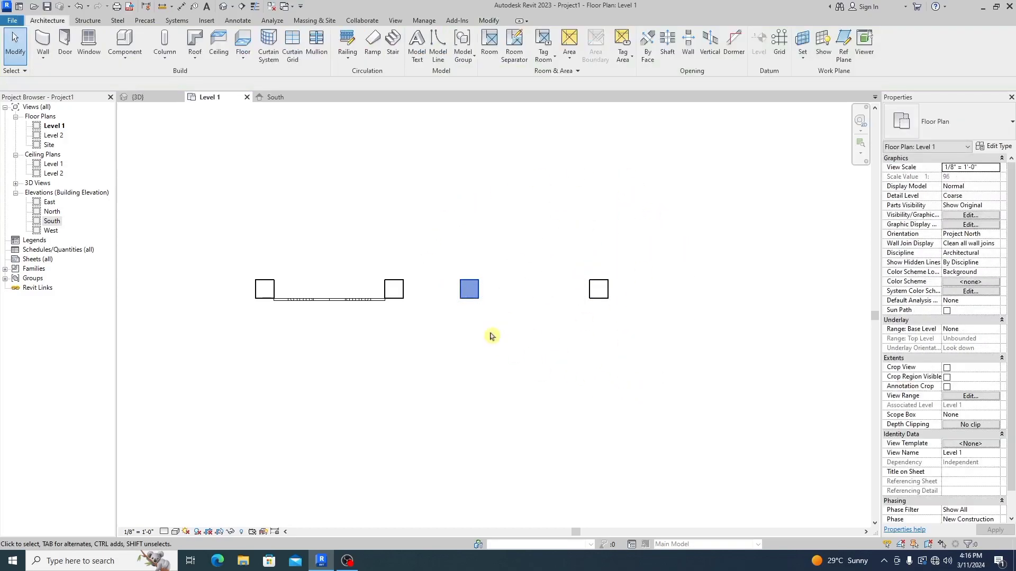
click(477, 298)
click(512, 322)
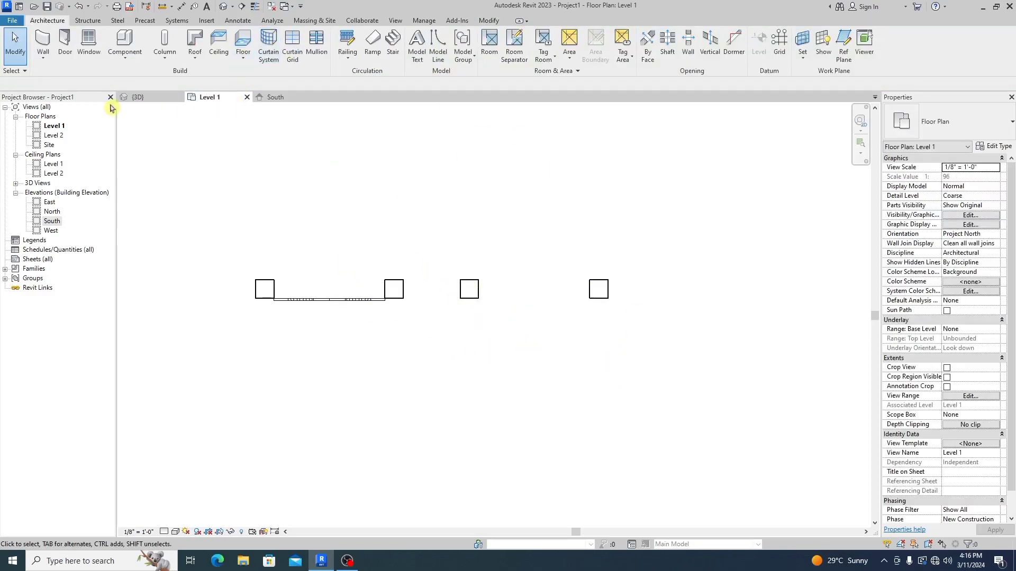
Inspect the two new columns in the 3D view and compare their plain tops with the capped gate pillars.
click(138, 97)
scroll(460, 288, down, 5)
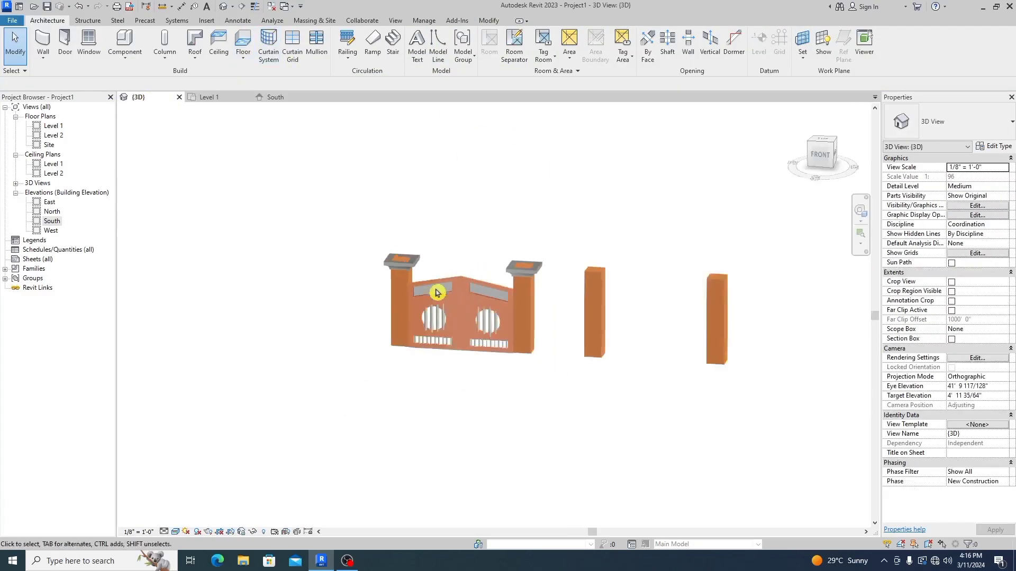
scroll(693, 270, up, 4)
scroll(438, 301, up, 2)
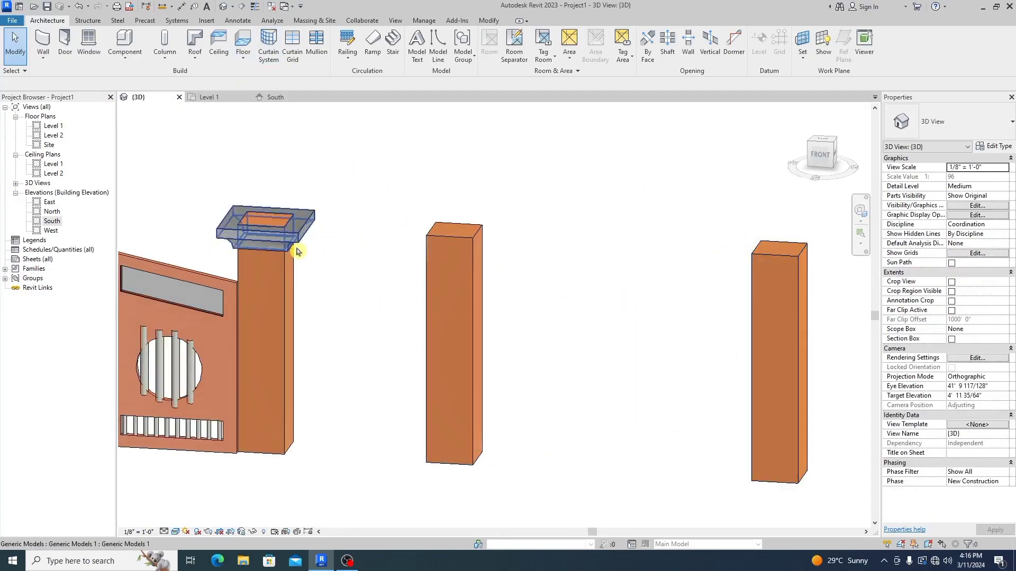
scroll(296, 253, down, 2)
scroll(221, 237, up, 3)
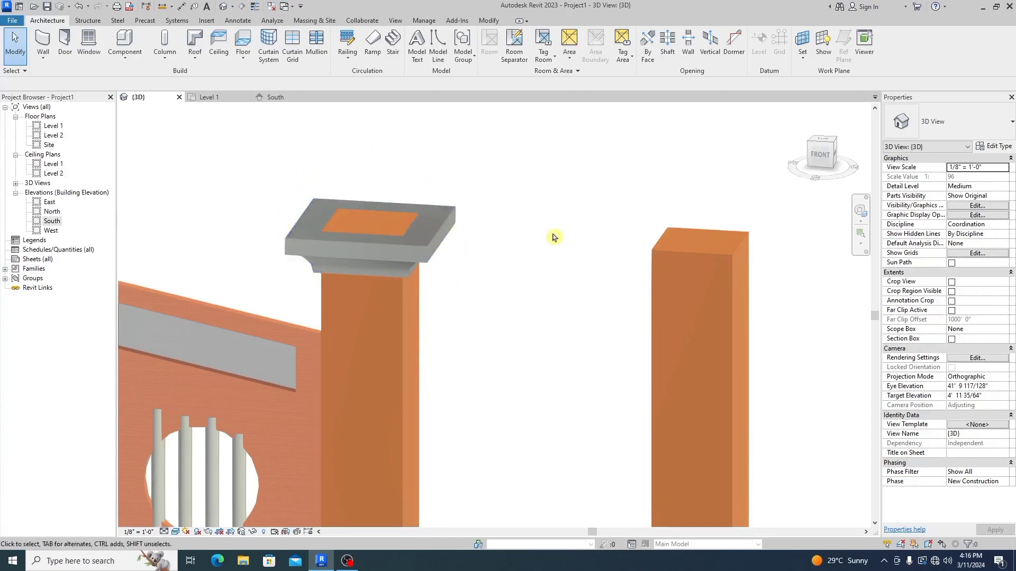
scroll(403, 261, down, 4)
scroll(484, 250, up, 2)
scroll(485, 251, up, 1)
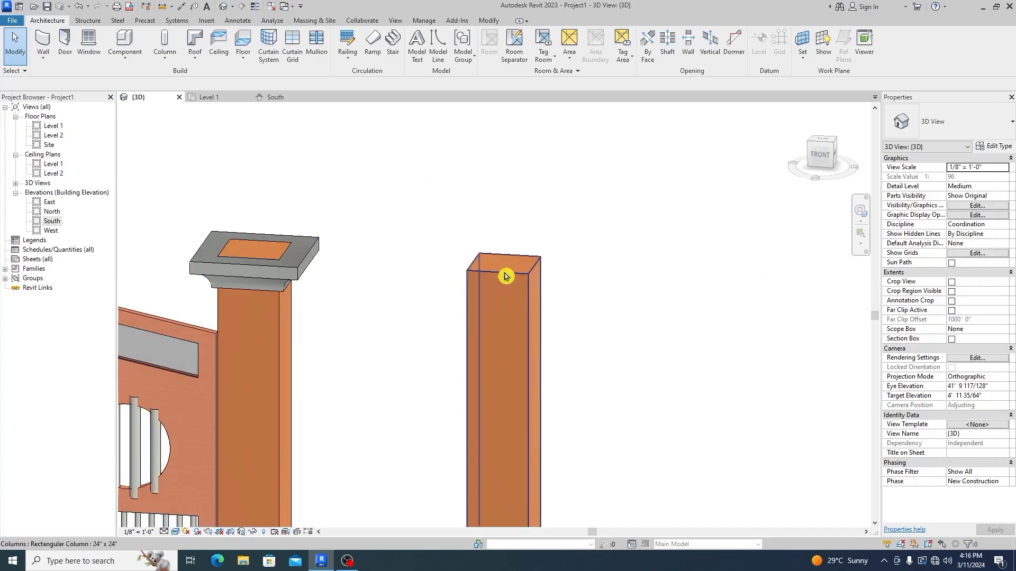
click(505, 276)
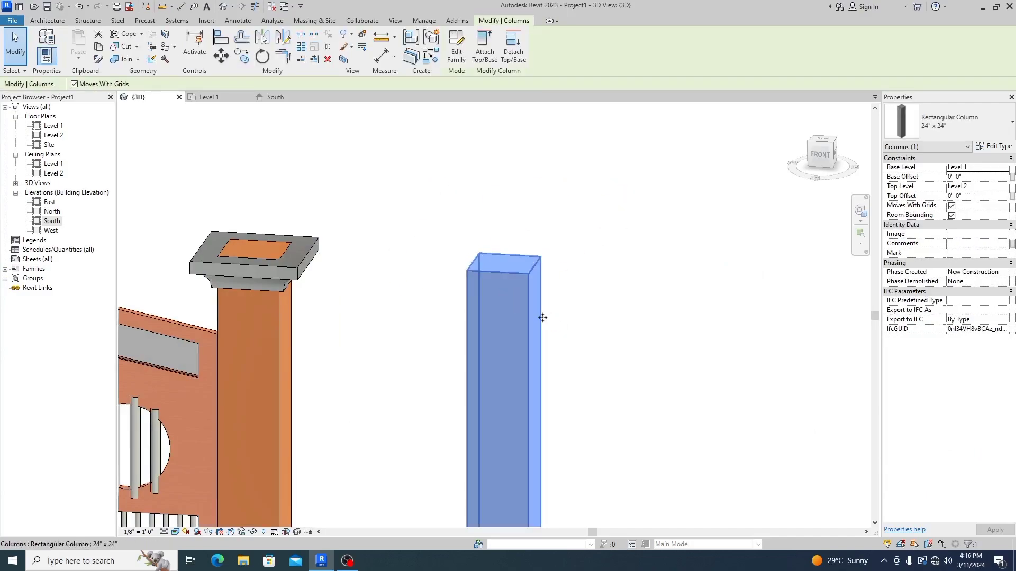
key(Escape)
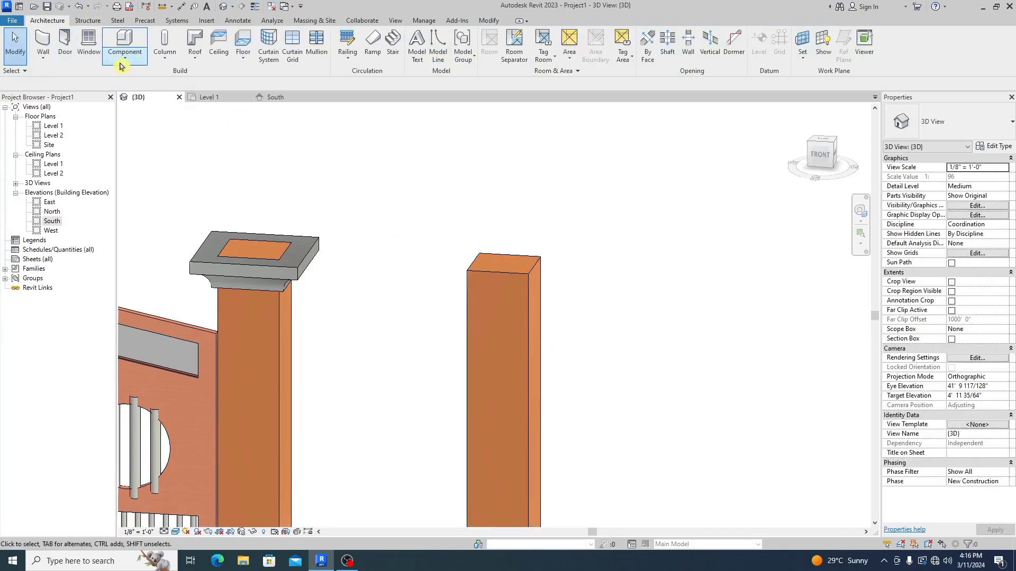
Start a new in-place model in the Generic Models category, keeping the default name.
click(125, 56)
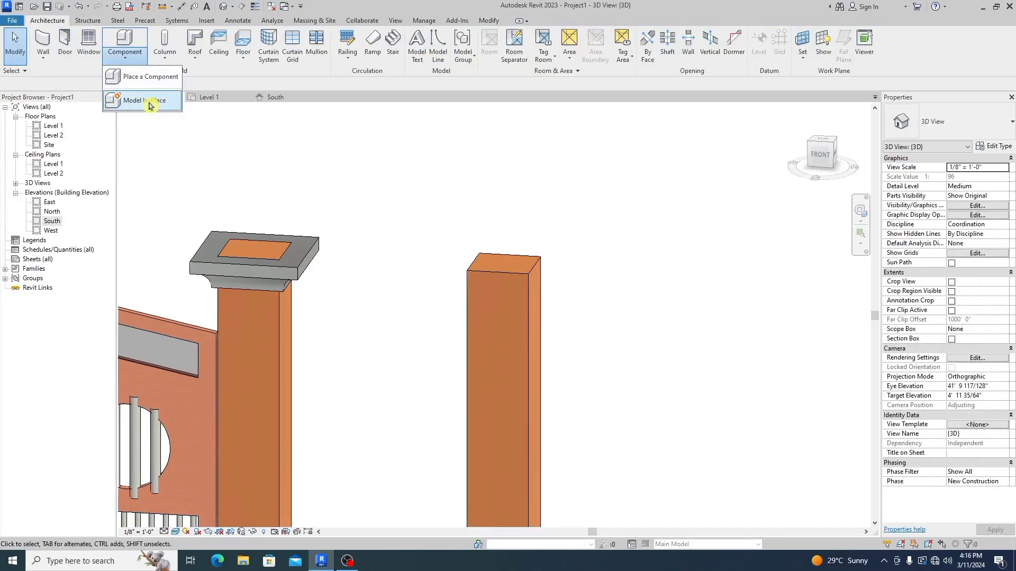
click(149, 102)
drag(581, 228, 581, 239)
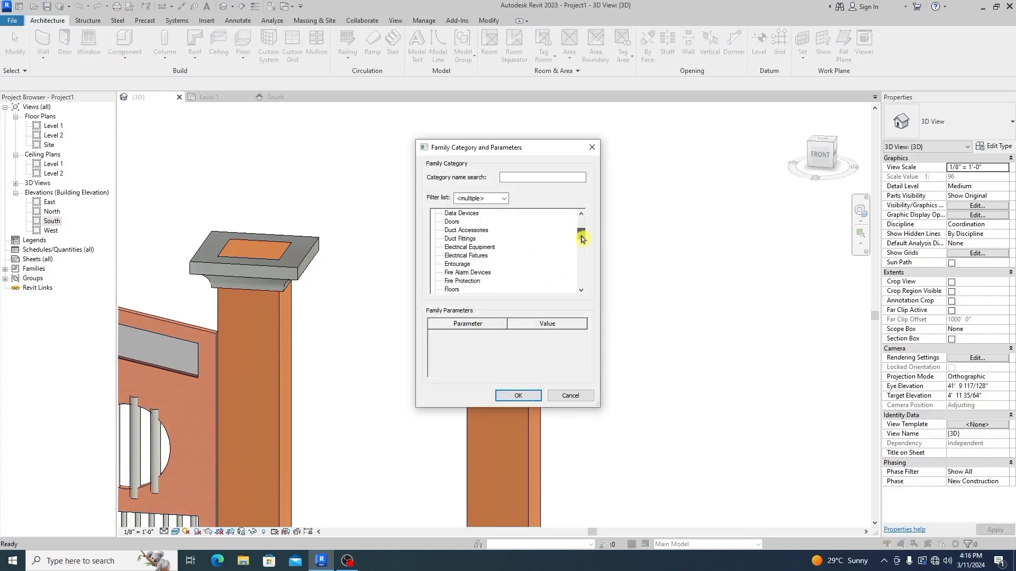
drag(581, 236, 582, 241)
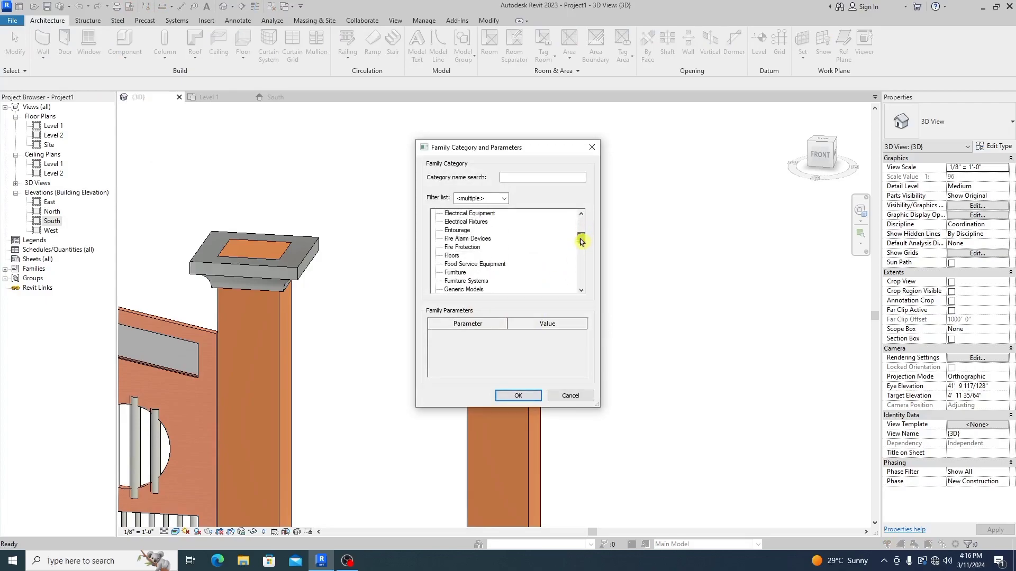
click(467, 290)
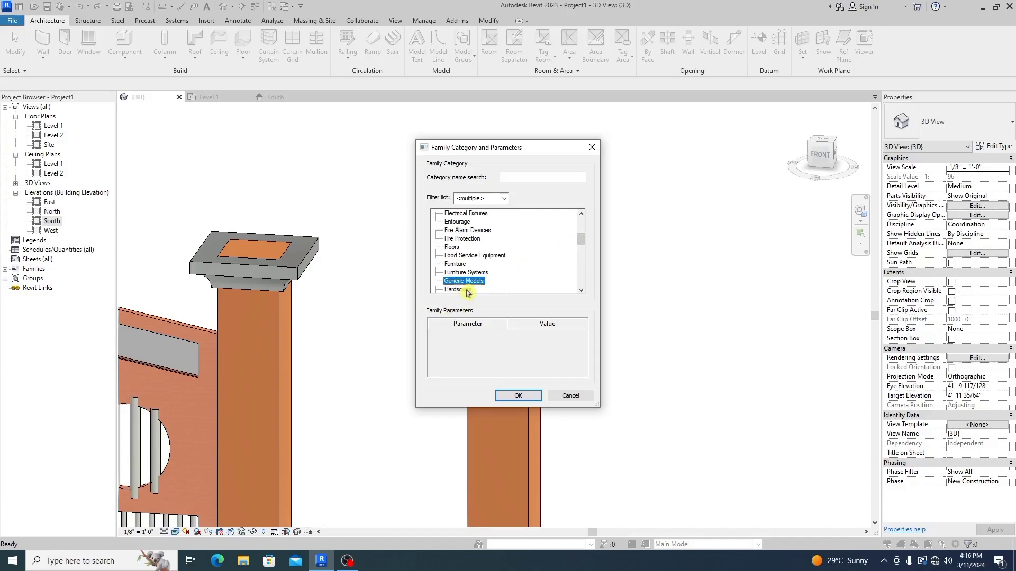
double_click(464, 281)
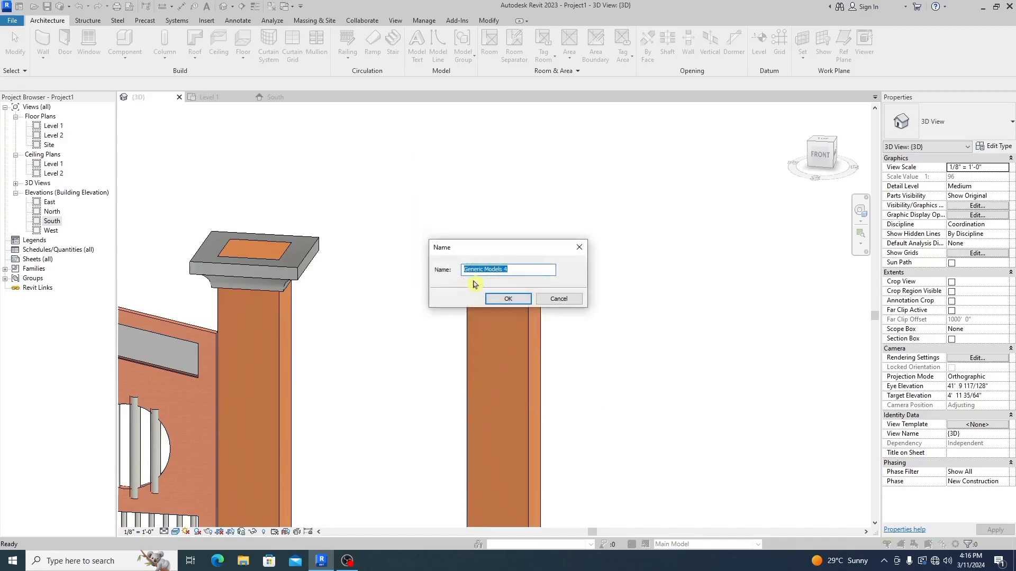
click(506, 299)
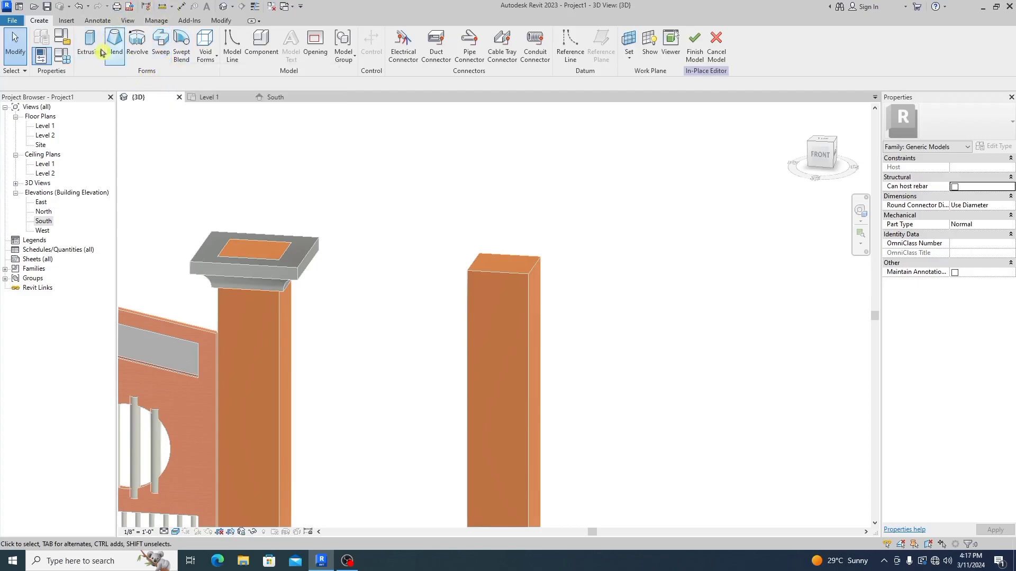
Start a sweep and use the four top edges of the new column nearest the gate as its path.
click(160, 46)
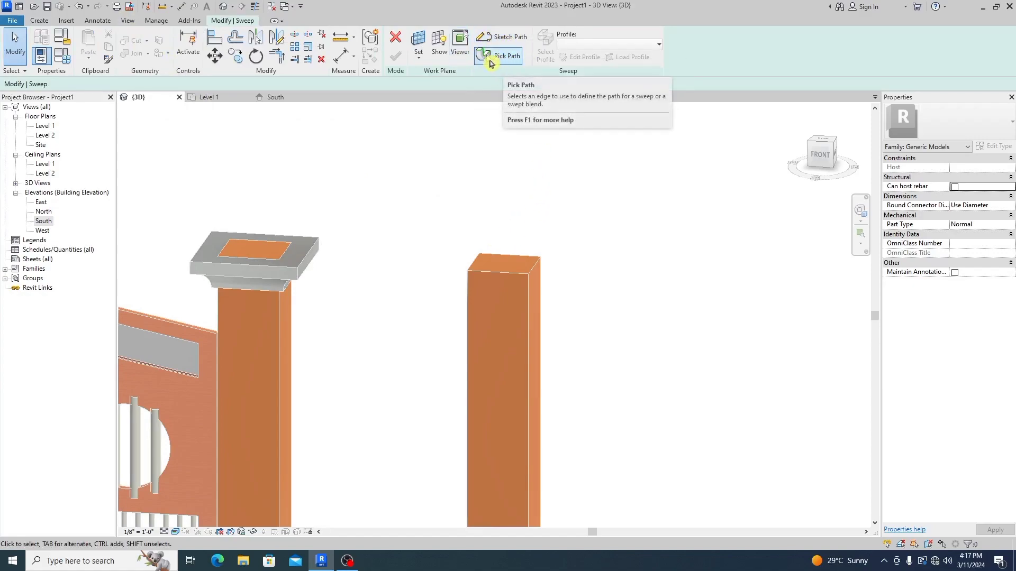
click(500, 57)
scroll(542, 264, up, 1)
scroll(542, 264, up, 3)
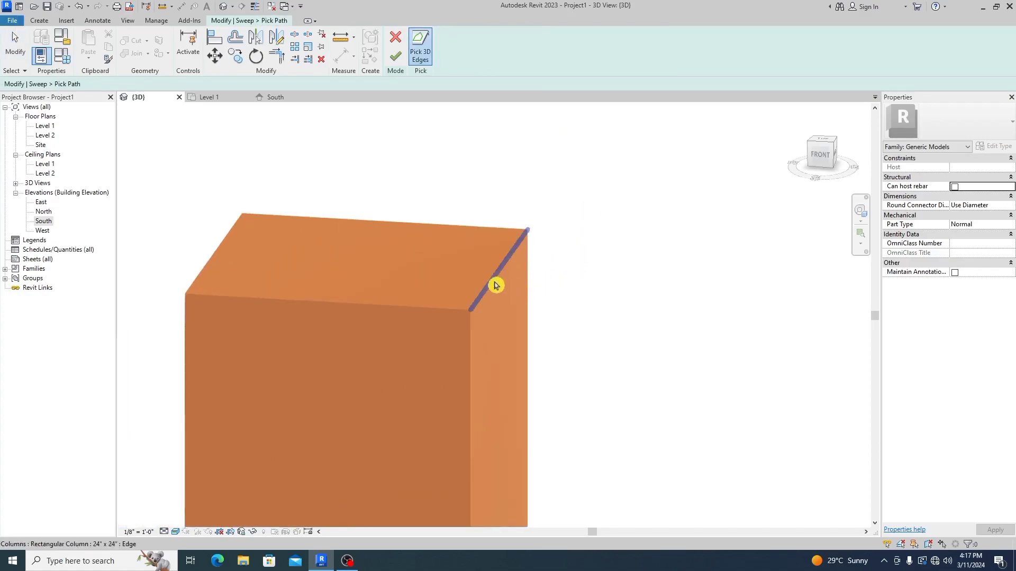
click(495, 281)
click(462, 228)
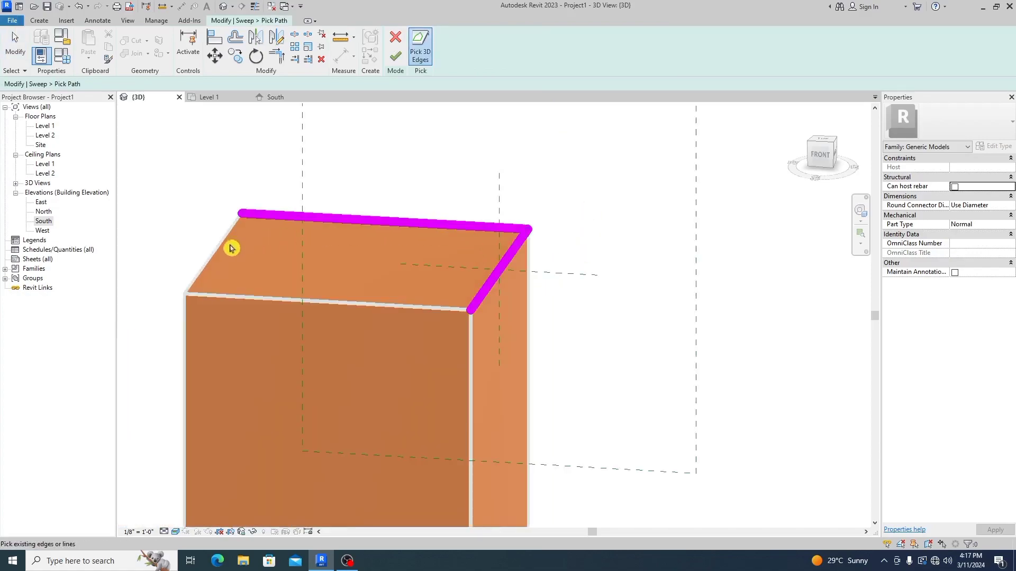
click(243, 280)
click(264, 301)
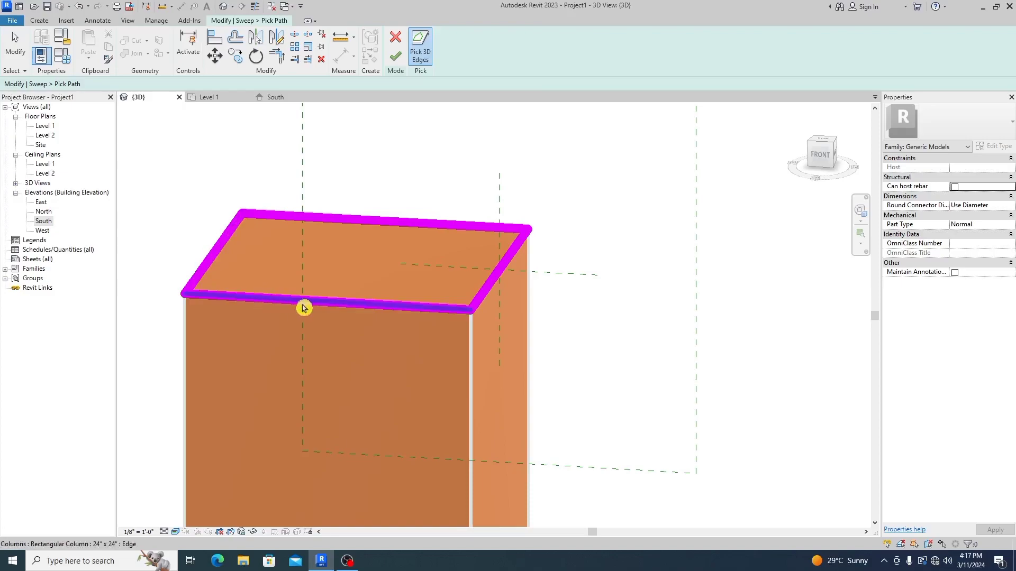
click(393, 57)
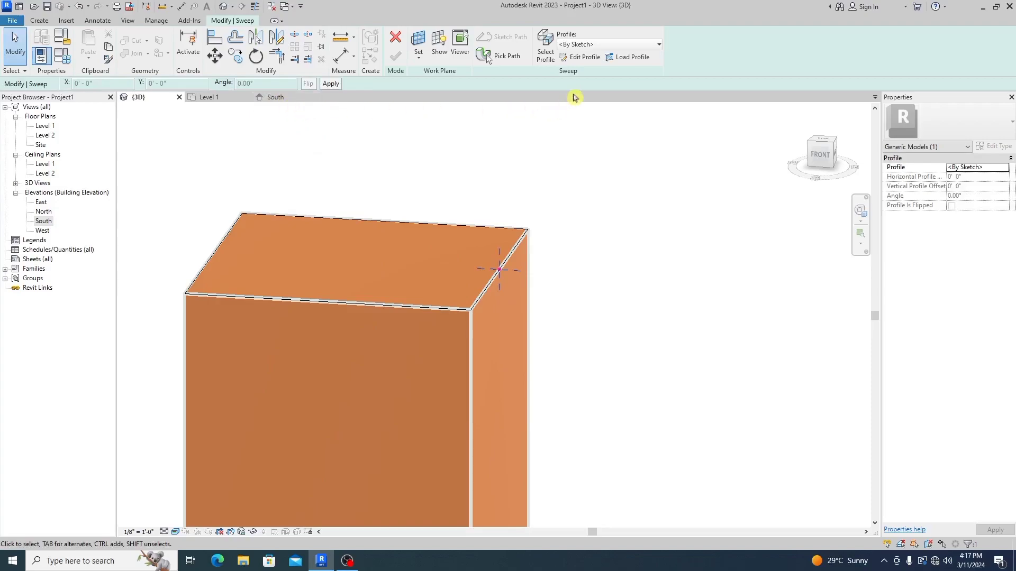
In the South elevation, sketch a profile rectangle about 7" wide and 10 1/4" high, outward and down from the column's top east corner.
click(290, 96)
scroll(432, 254, down, 1)
scroll(437, 224, up, 5)
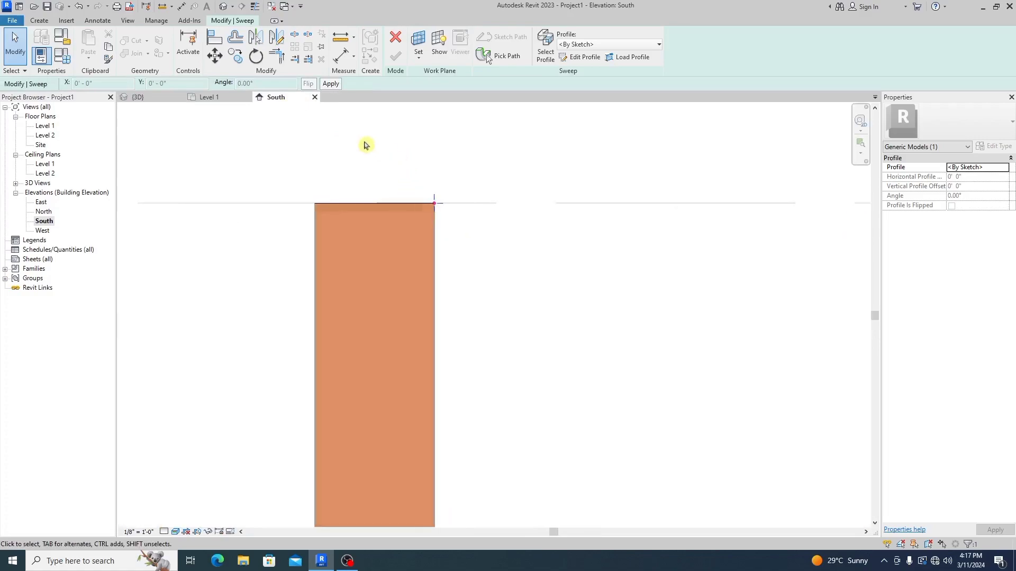
scroll(489, 303, up, 2)
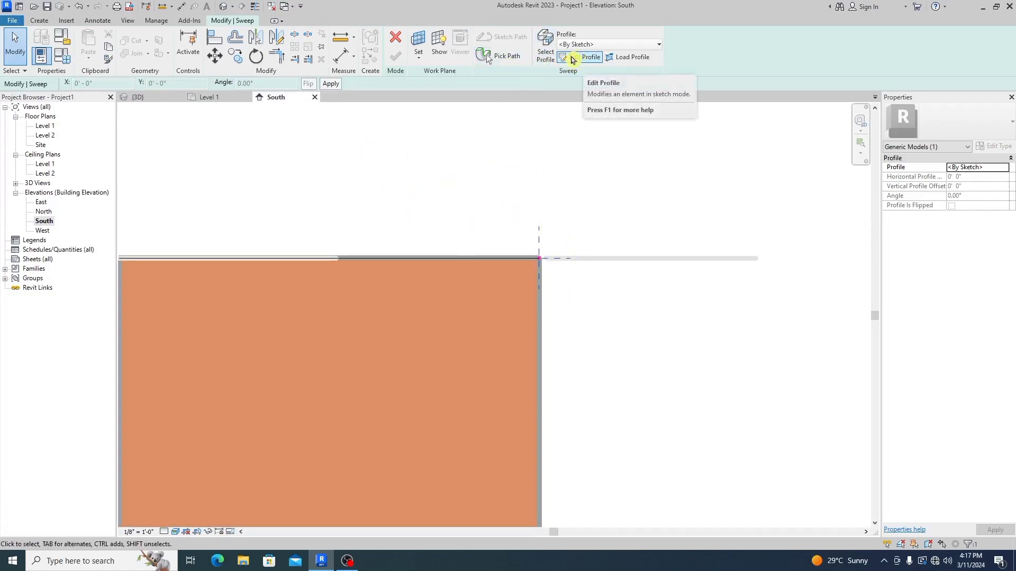
click(582, 59)
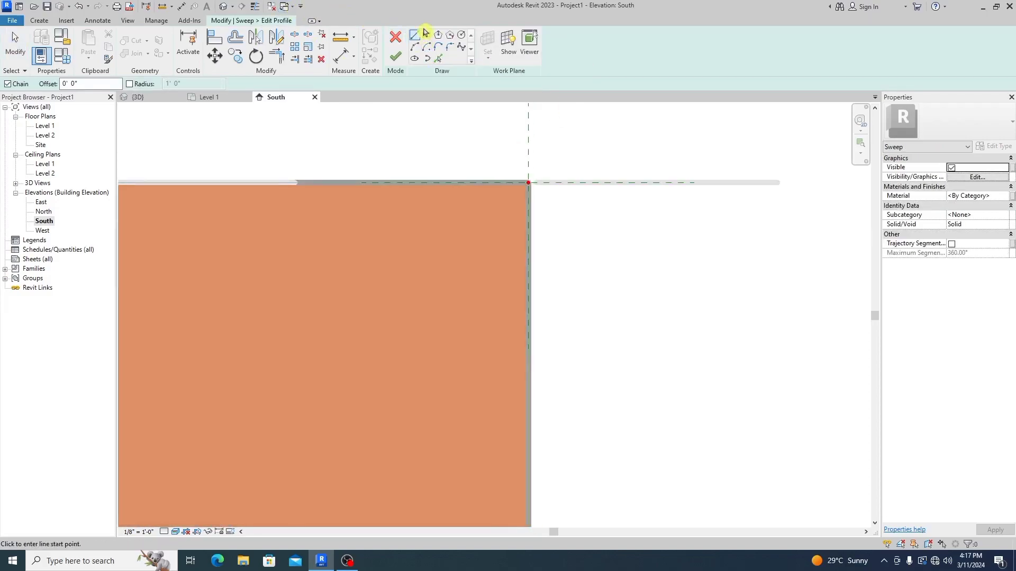
click(426, 36)
click(528, 182)
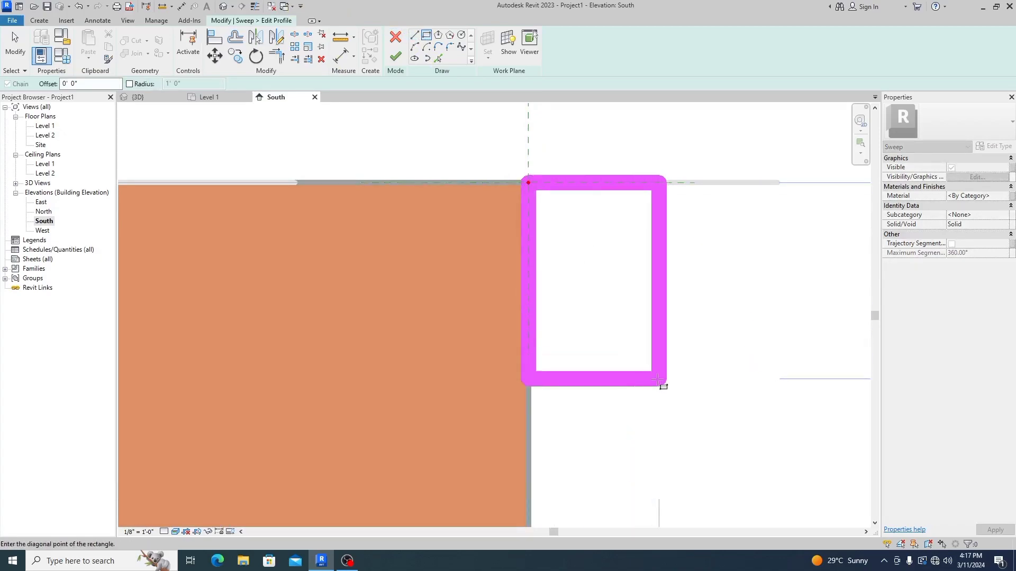
click(671, 393)
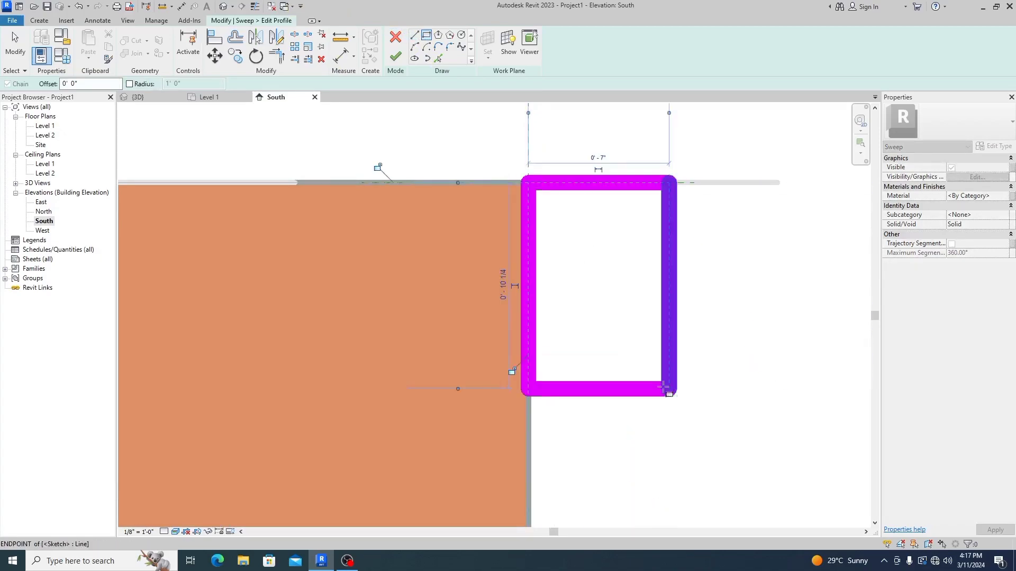
Add a circle of about 5" radius to the profile, centred on the rectangle's lower outer corner.
scroll(505, 243, down, 4)
scroll(625, 286, up, 3)
scroll(625, 286, down, 2)
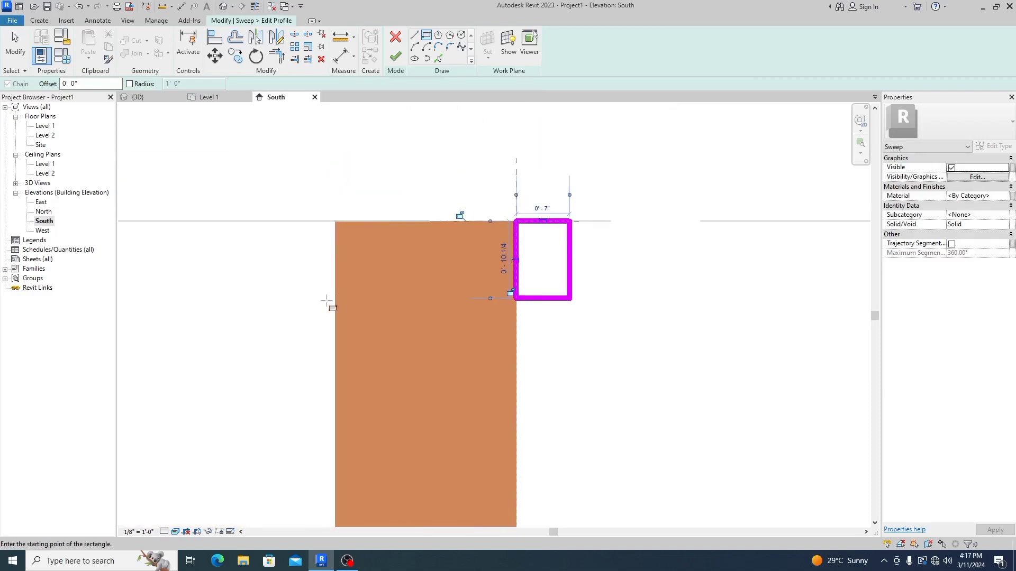
click(460, 38)
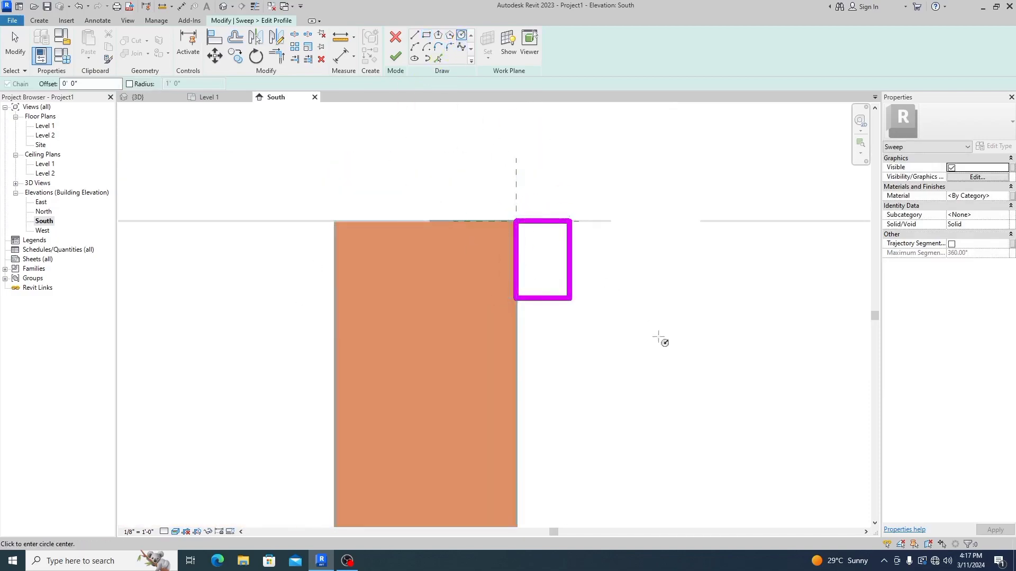
click(569, 299)
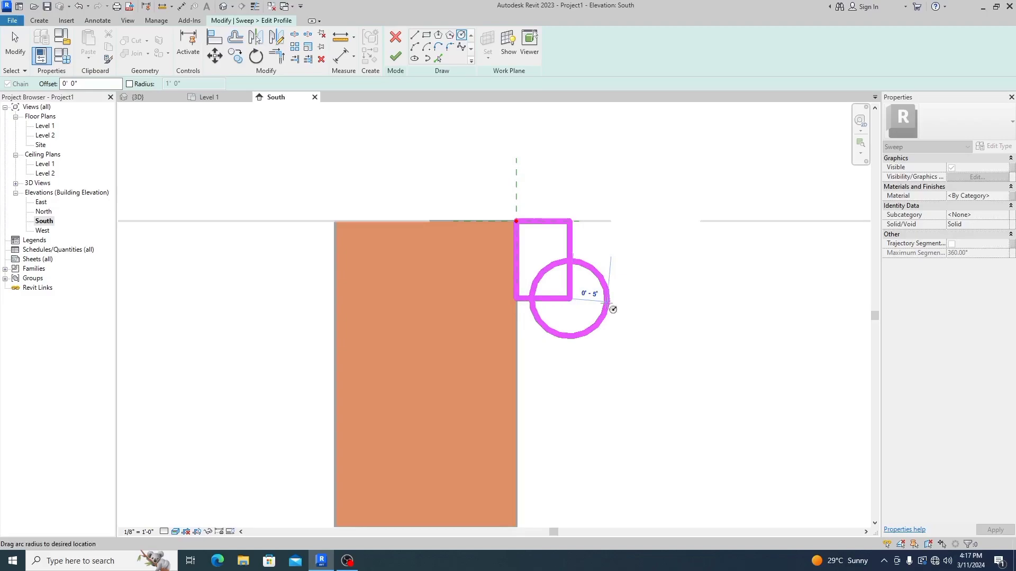
click(612, 309)
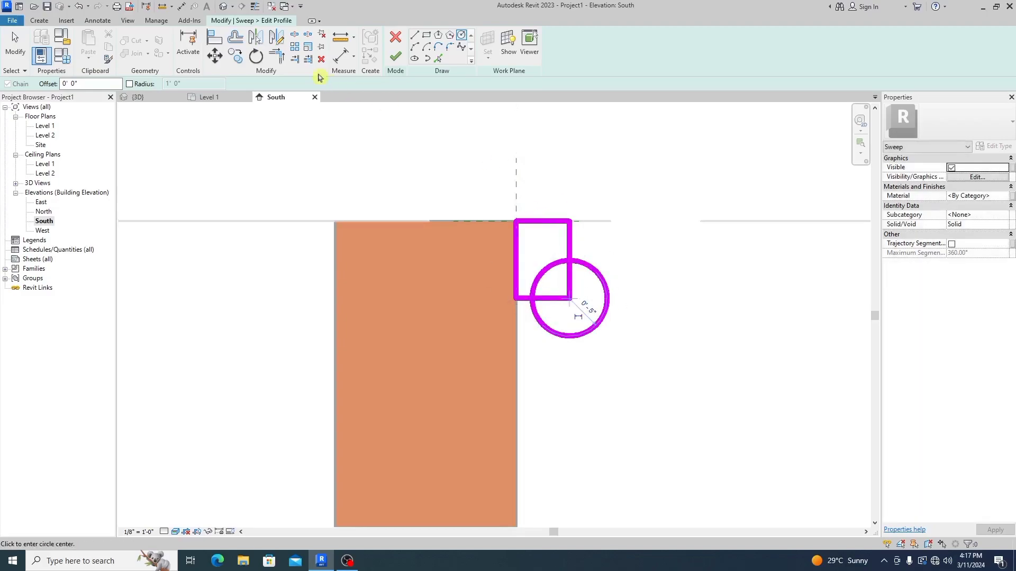
Trim the rectangle and circle into one closed profile with a concave lower corner, and finish the profile sketch.
click(280, 59)
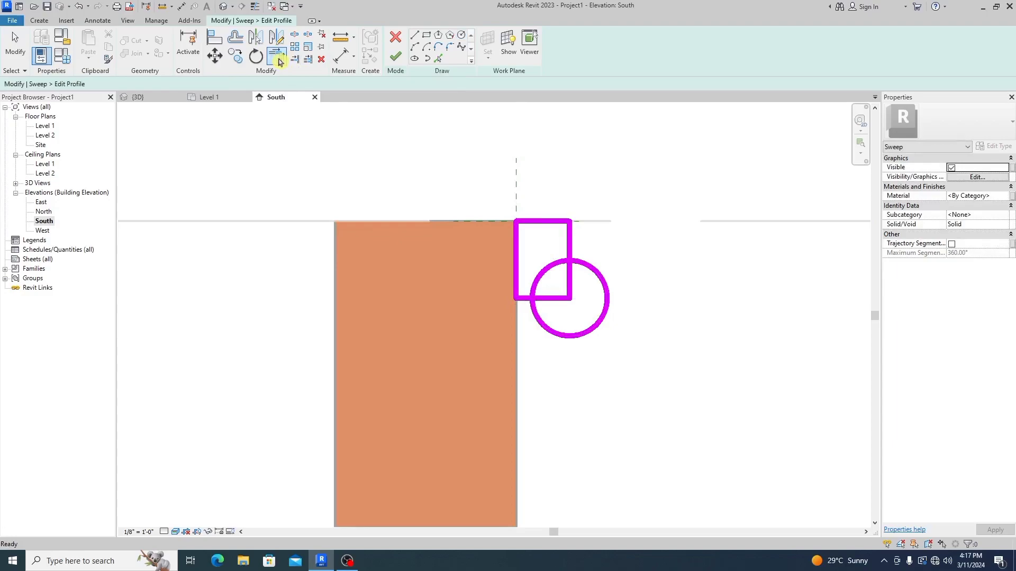
click(555, 266)
click(571, 248)
click(535, 287)
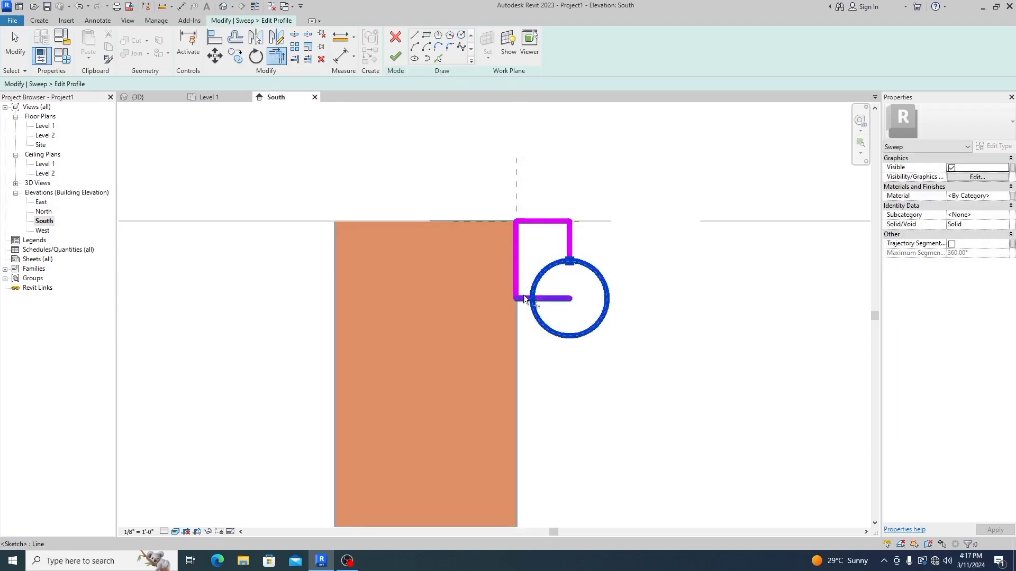
click(524, 298)
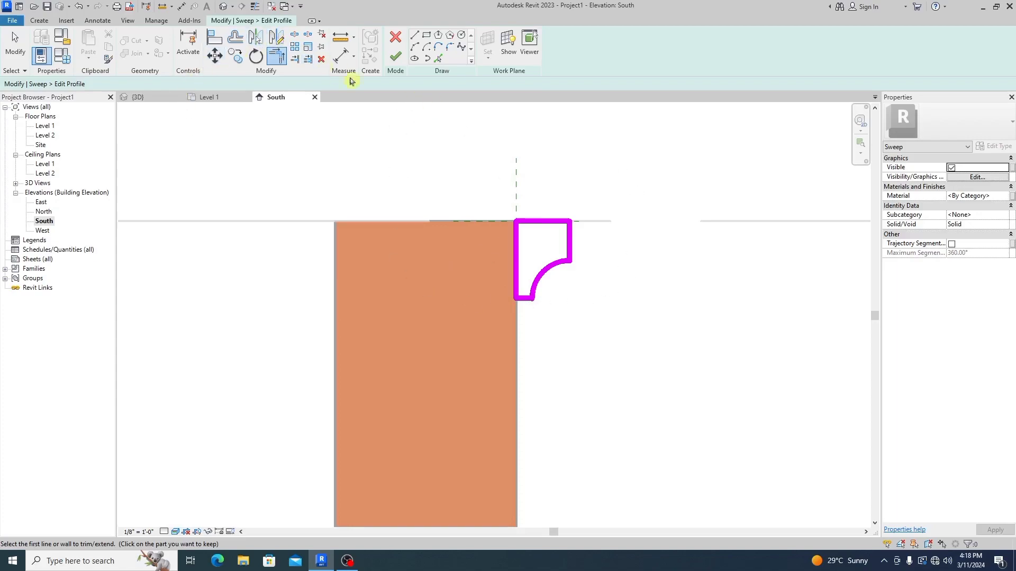
click(395, 56)
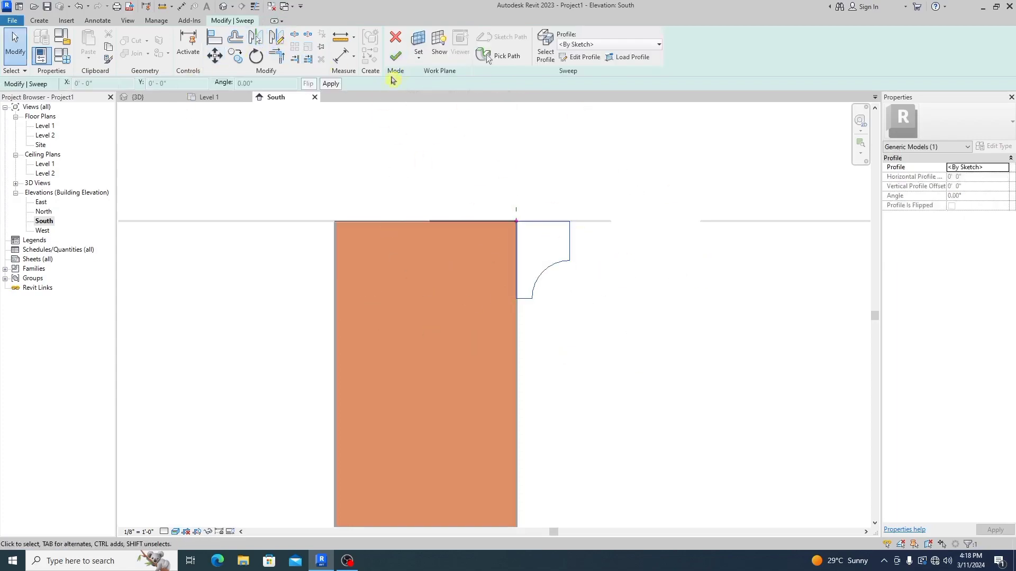
Complete the cap sweep and view it in 3D beside the existing gate pillars.
click(395, 56)
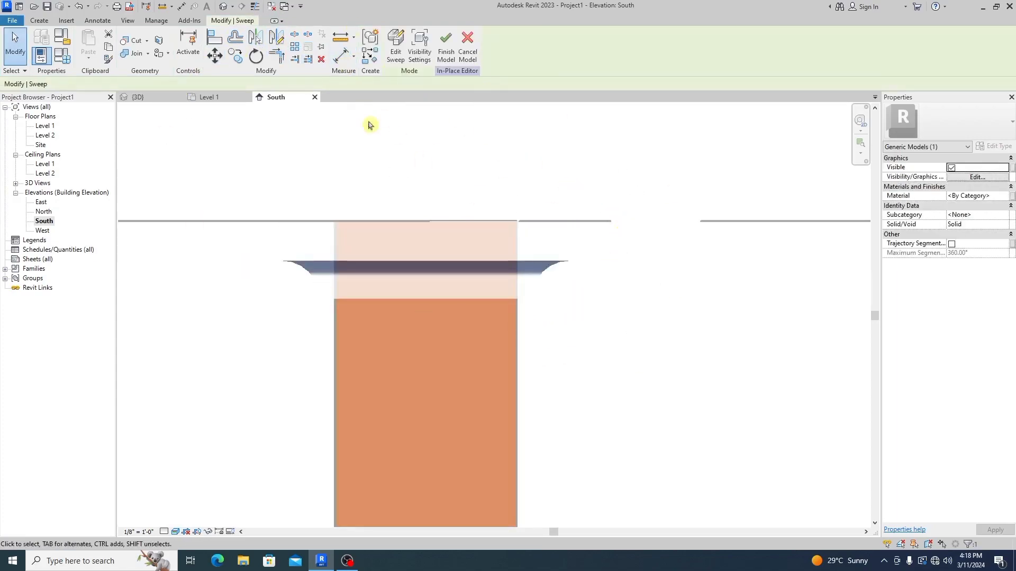
scroll(390, 263, down, 5)
click(138, 97)
scroll(469, 306, down, 8)
scroll(401, 303, up, 2)
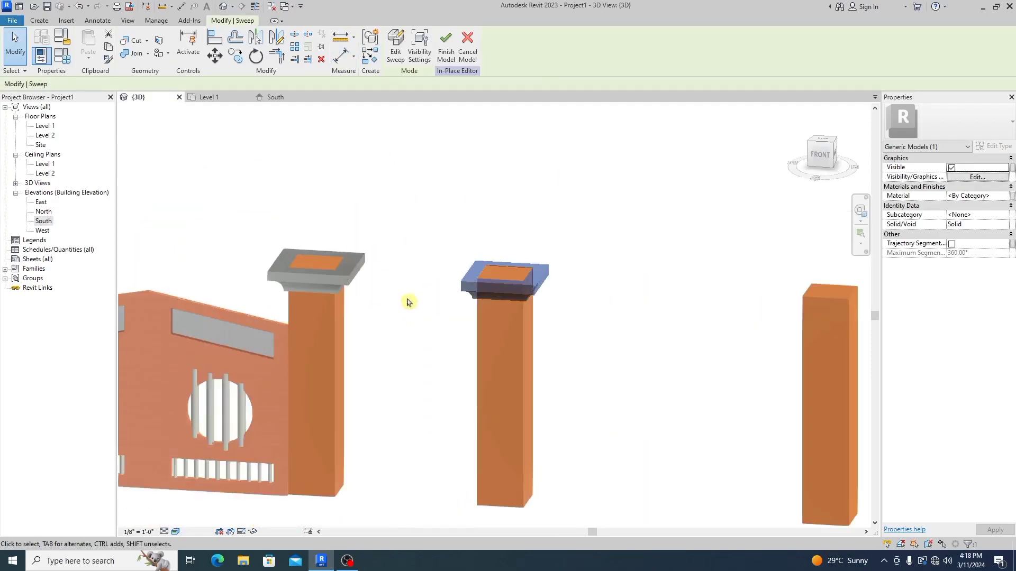
click(400, 304)
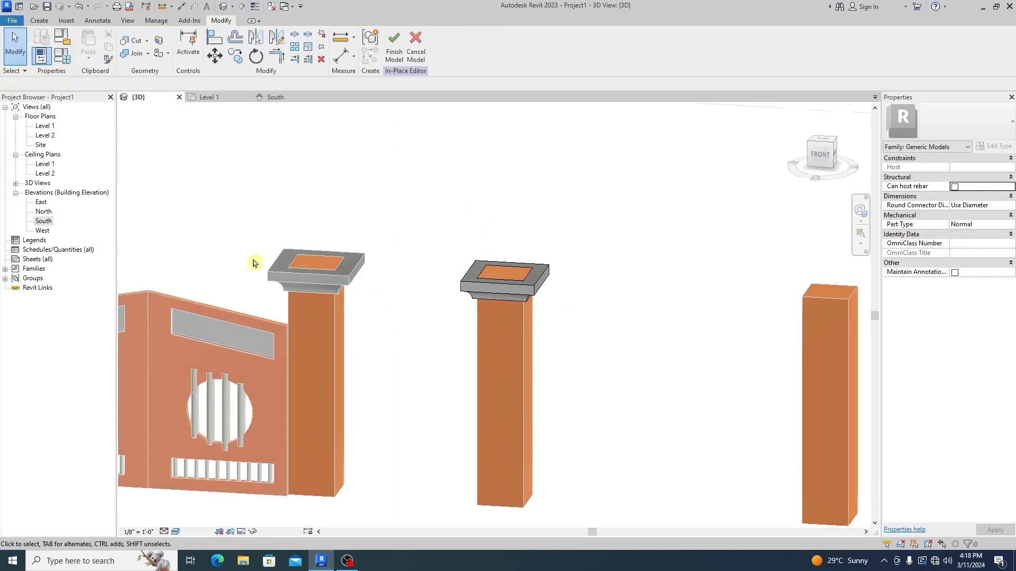
Try to copy the cap in the South elevation to the far east column, using the columns' base midpoints as reference points.
scroll(500, 291, up, 3)
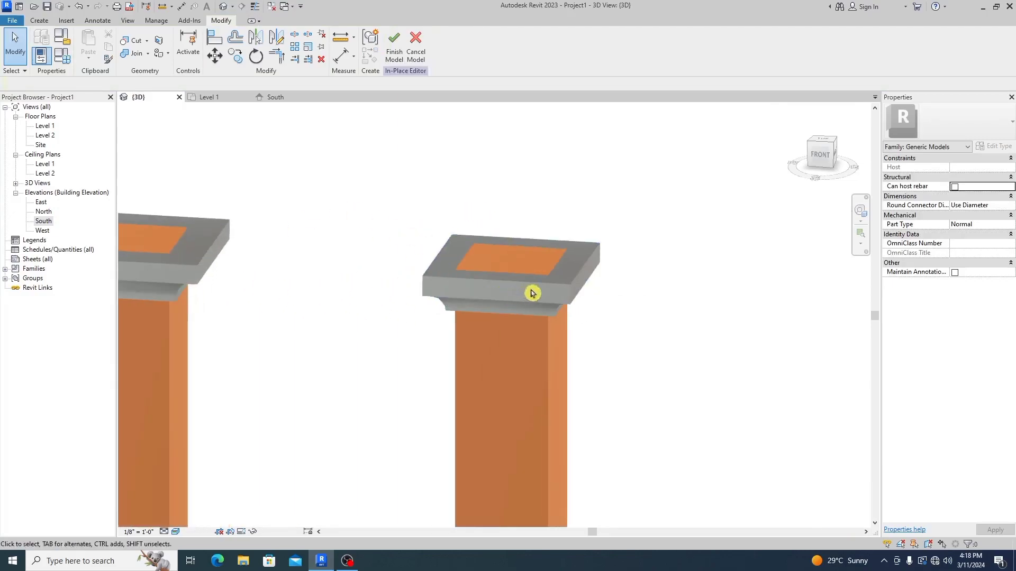
click(503, 287)
click(275, 97)
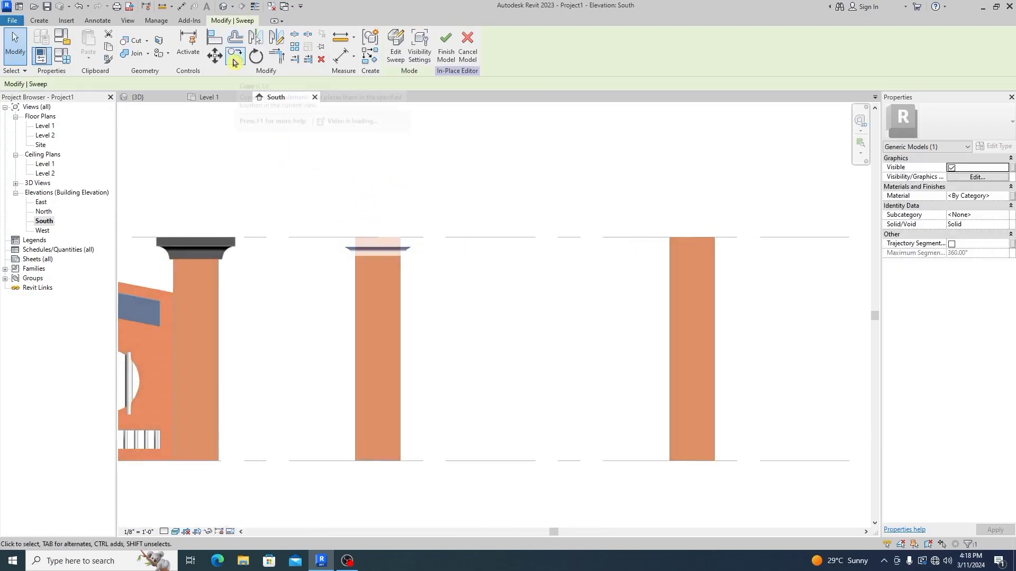
click(235, 56)
click(377, 460)
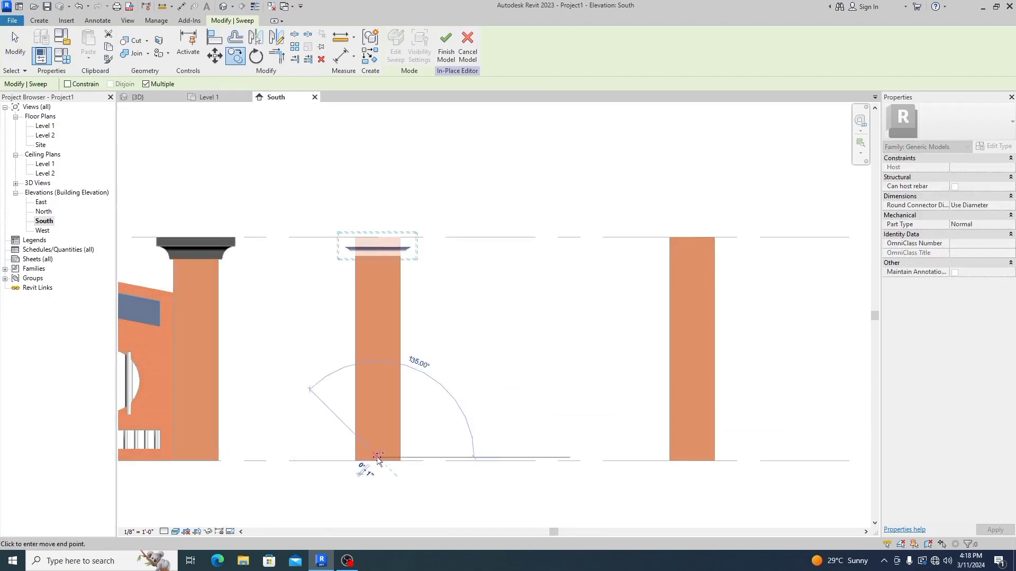
click(692, 461)
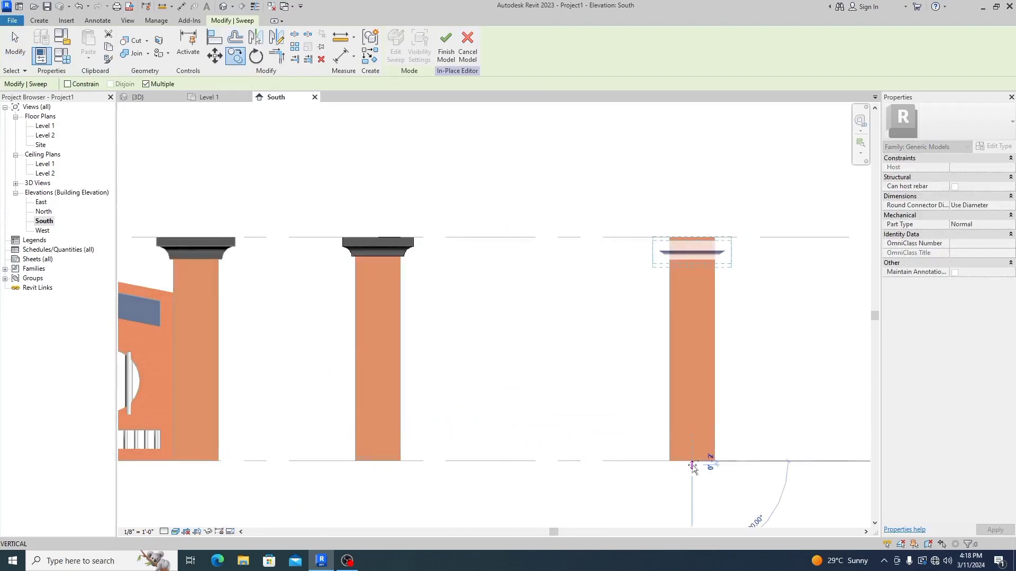
click(446, 42)
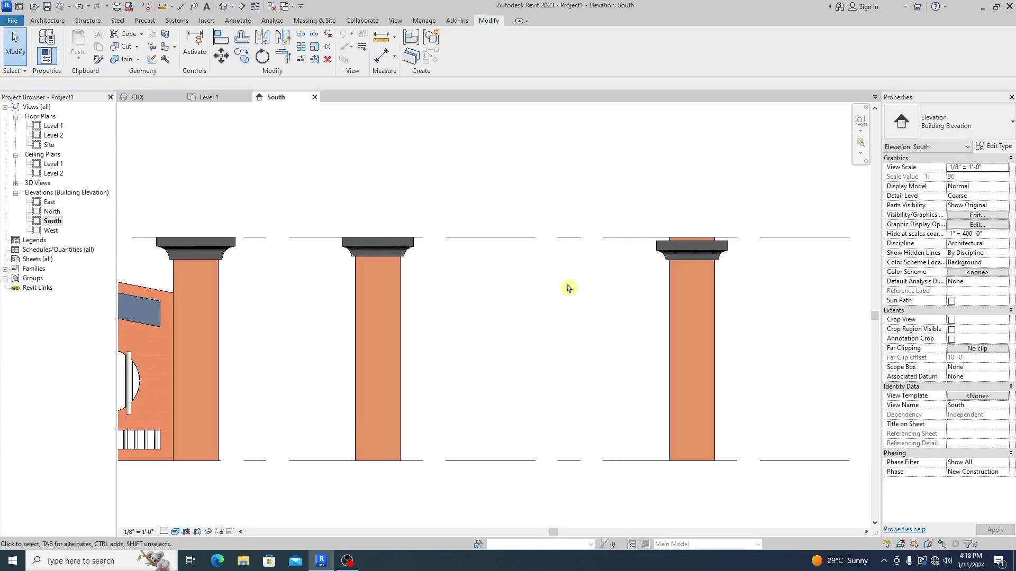
double_click(568, 287)
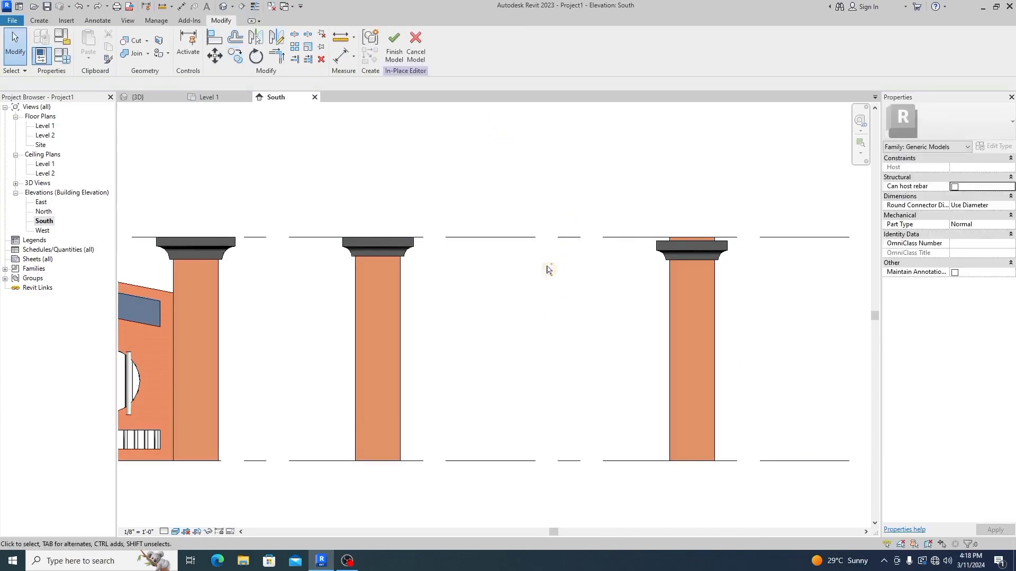
Copy the cap to the far east column, using the columns' matching lower west corners, and finish the in-place model.
click(409, 253)
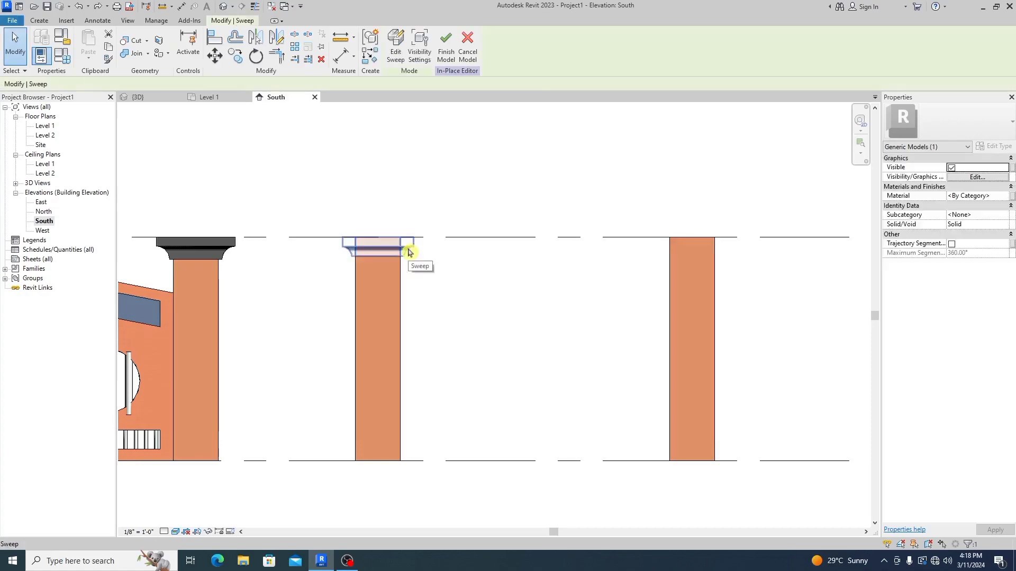
click(235, 55)
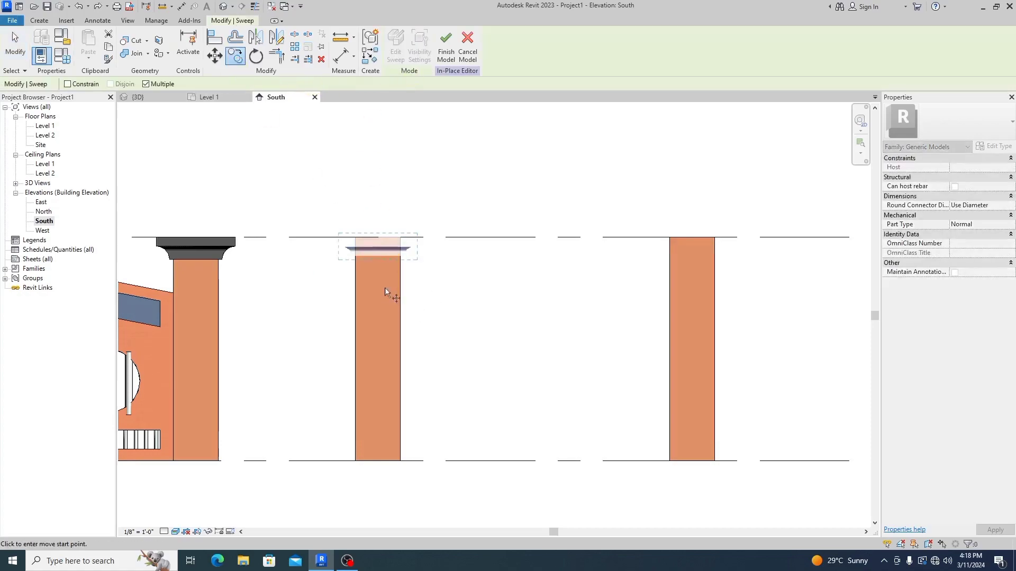
click(356, 461)
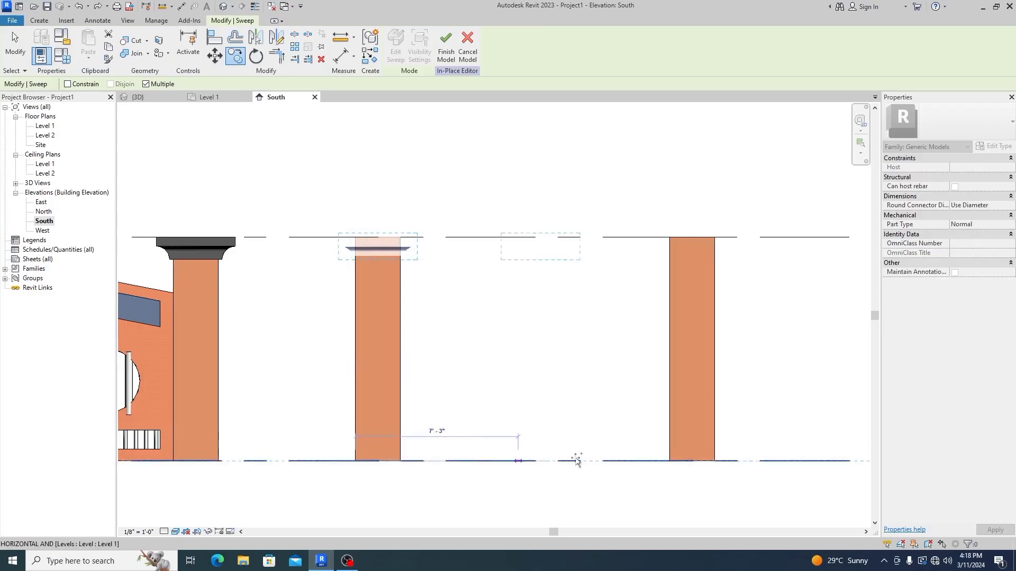
click(670, 461)
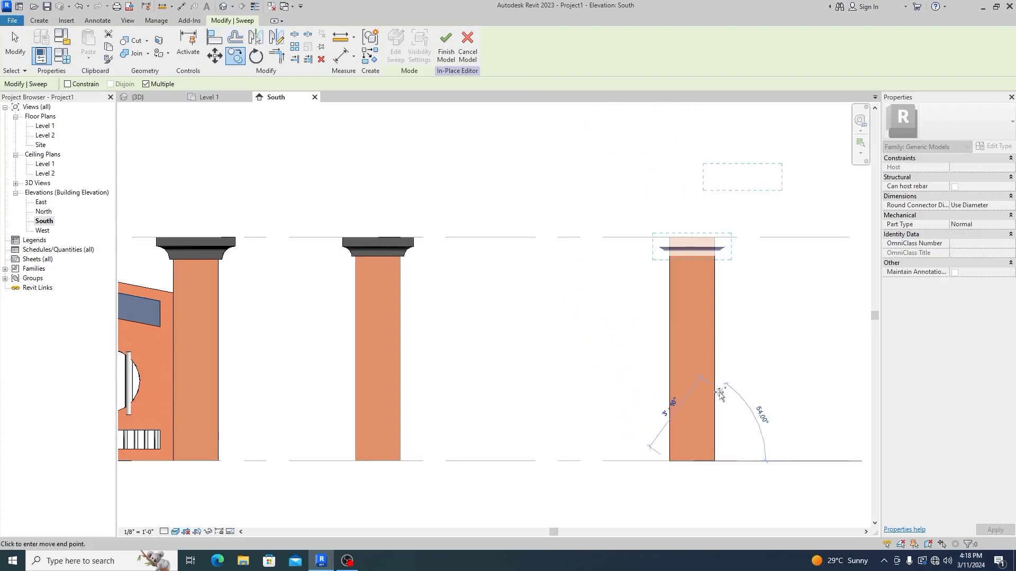
key(Escape)
click(446, 45)
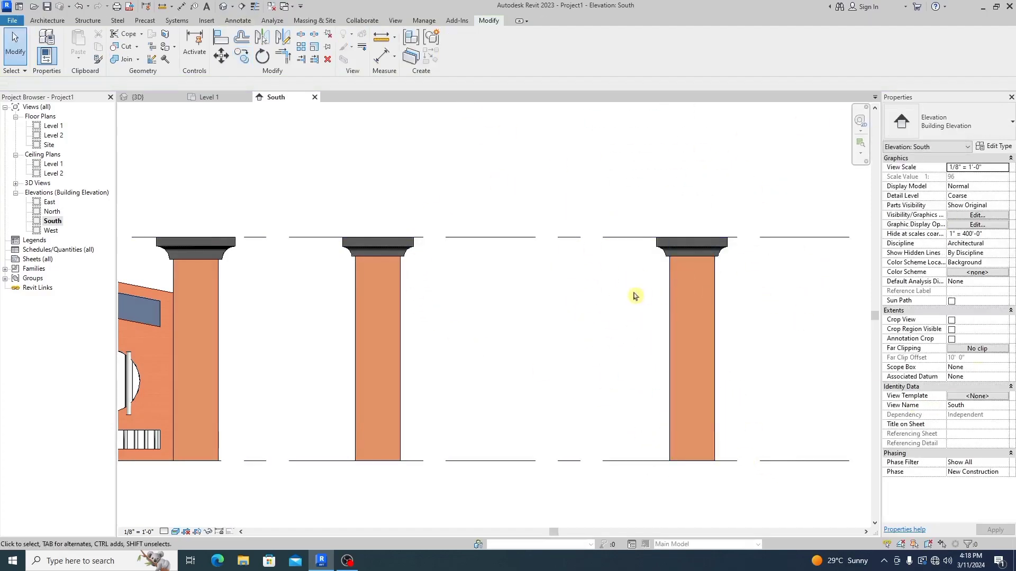
Compare the two capped columns with the existing gate in the 3D view and select the gate's west leaf.
scroll(614, 322, down, 4)
scroll(595, 359, down, 1)
click(139, 97)
scroll(435, 344, down, 3)
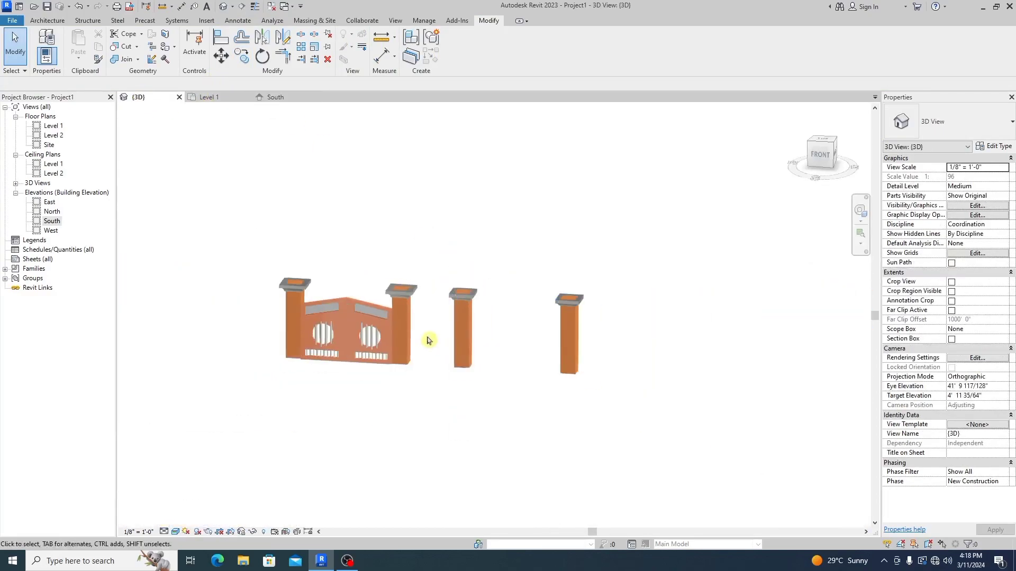
scroll(431, 341, up, 2)
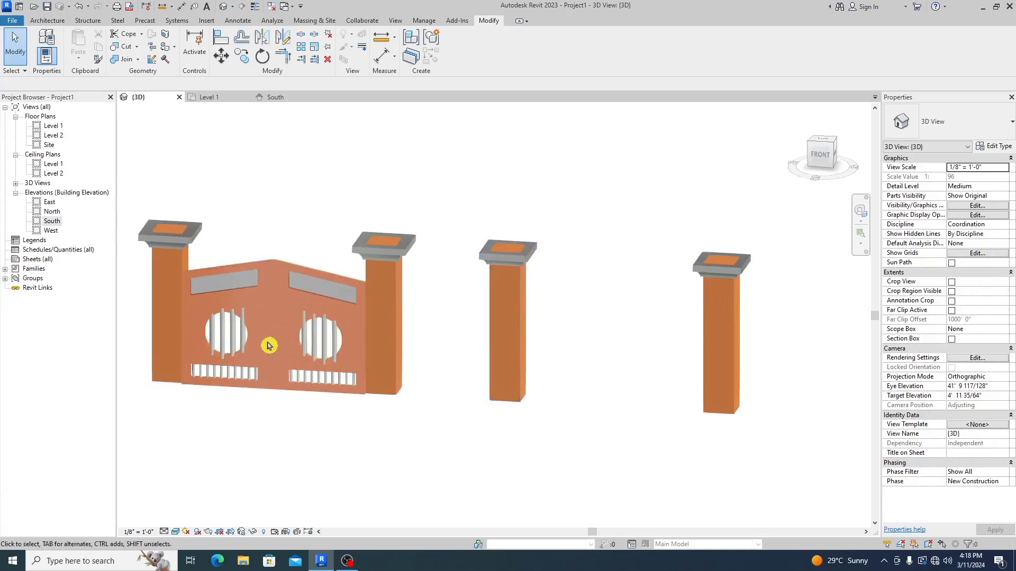
click(192, 356)
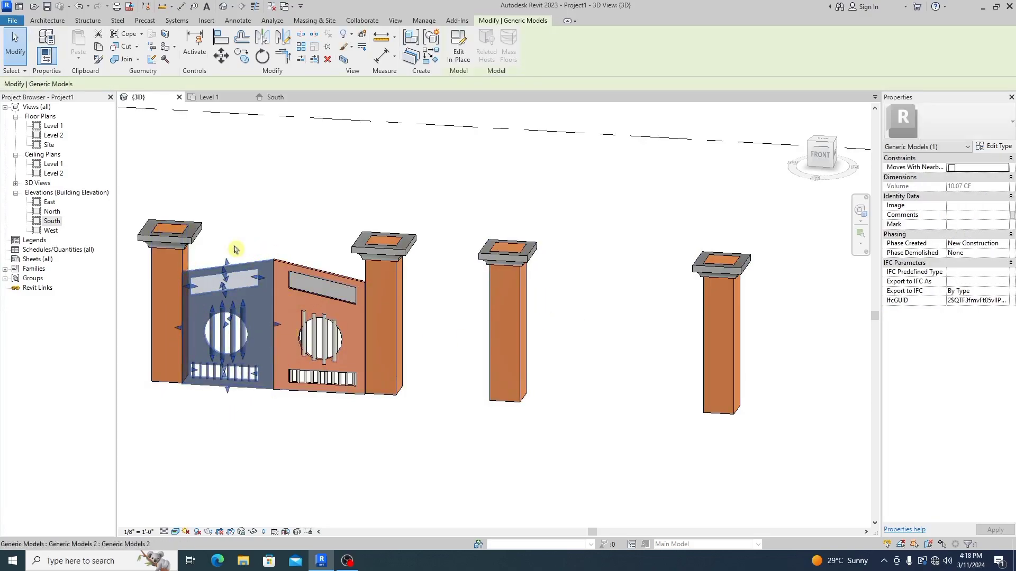
Deselect the gate leaf, switch to the South elevation and start a new in-place model.
click(482, 318)
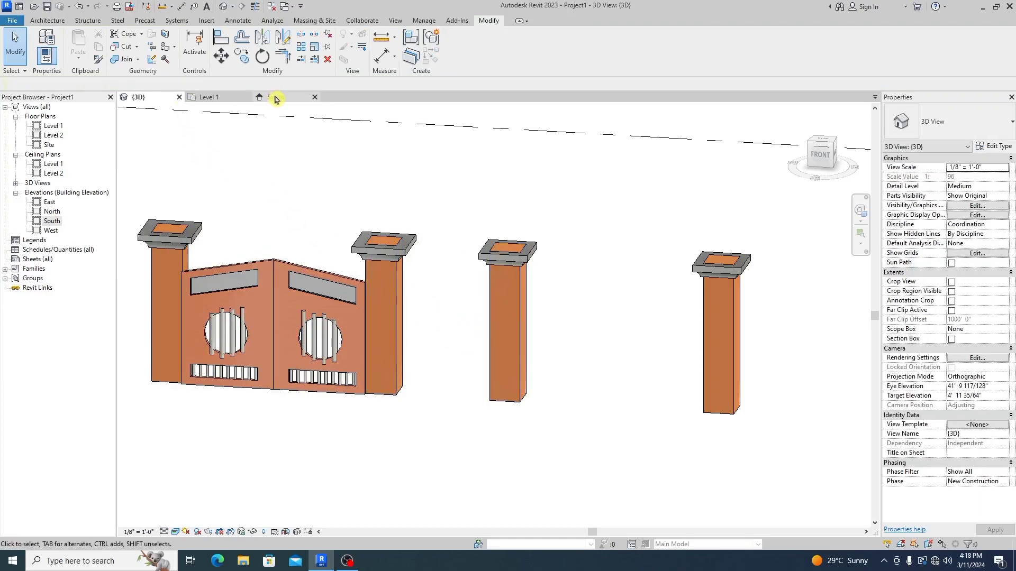
click(275, 99)
scroll(574, 356, up, 5)
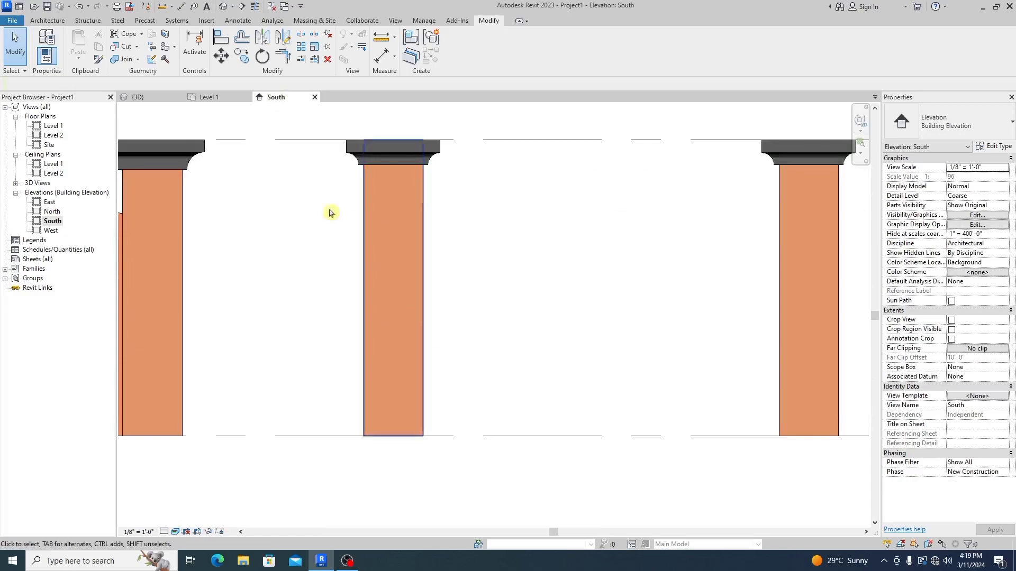
click(47, 20)
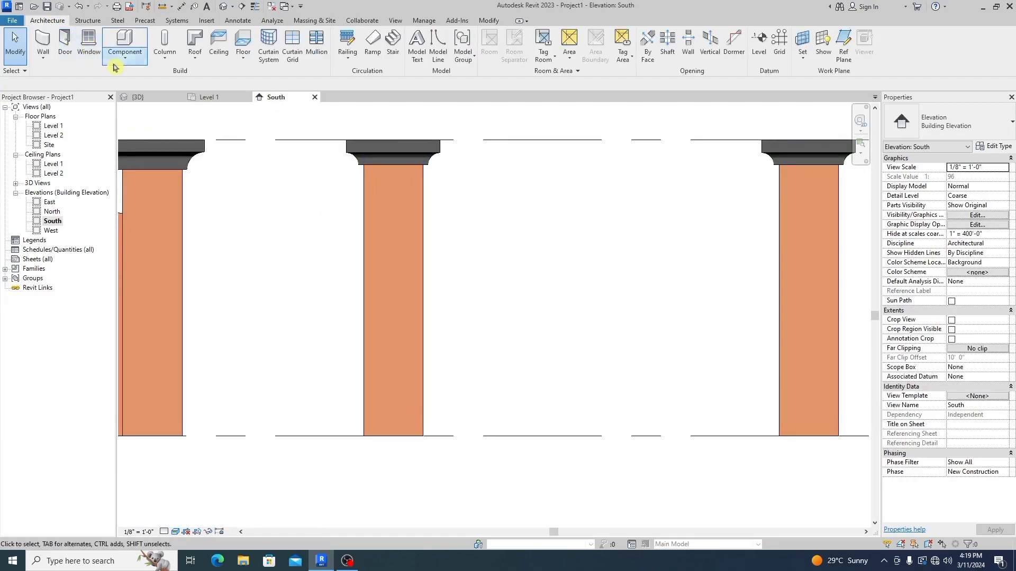
click(115, 67)
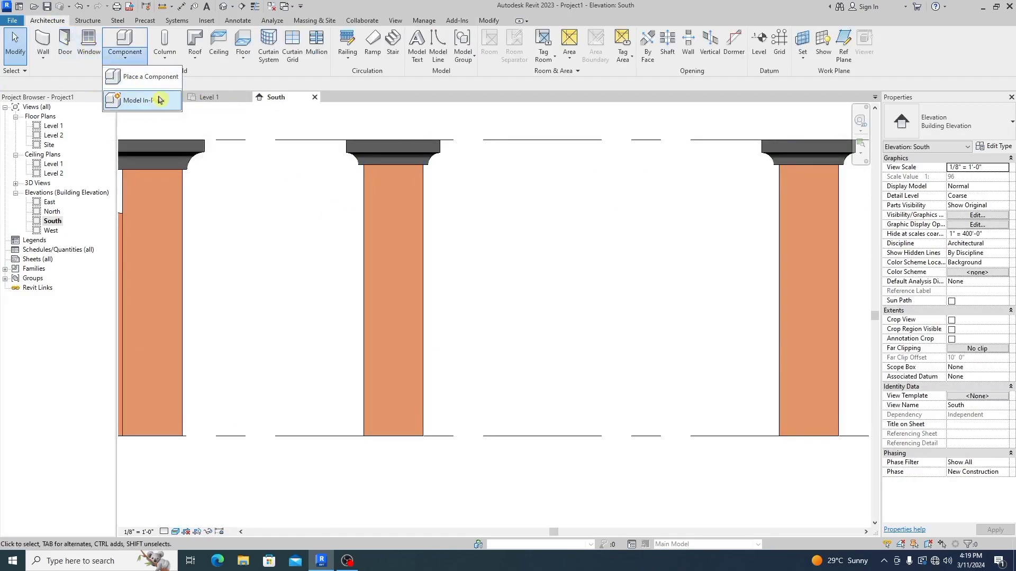
click(156, 100)
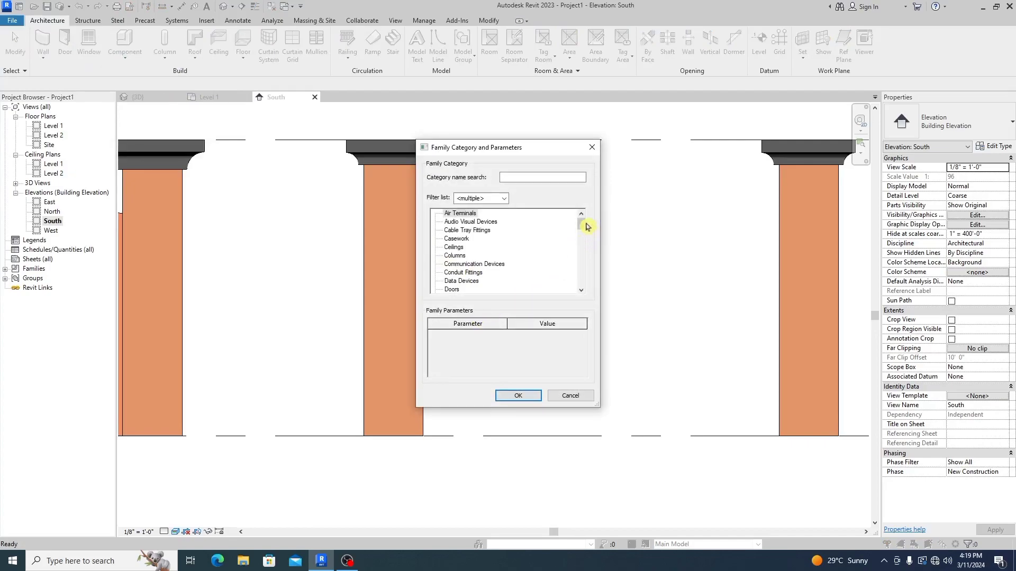
Assign the in-place model to the Generic Models category and accept the suggested name.
scroll(582, 228, down, 5)
scroll(521, 242, down, 2)
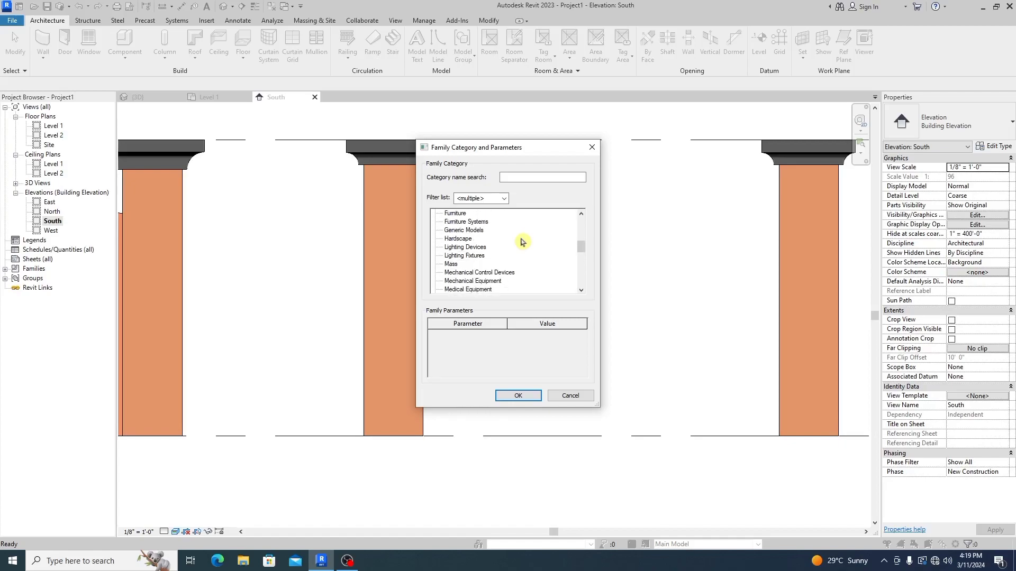
scroll(521, 241, up, 4)
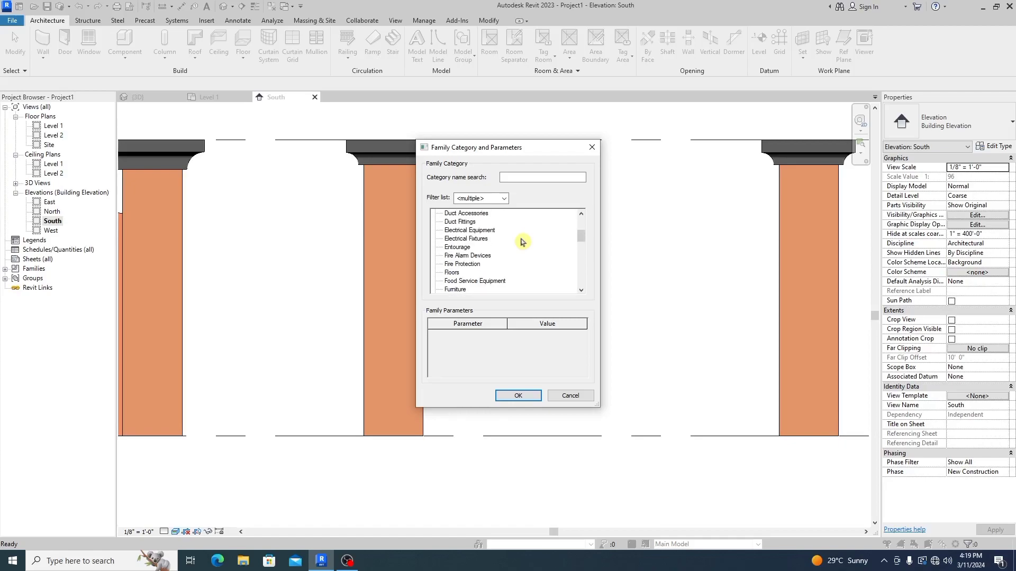
scroll(521, 242, up, 2)
scroll(521, 242, down, 4)
scroll(521, 242, down, 5)
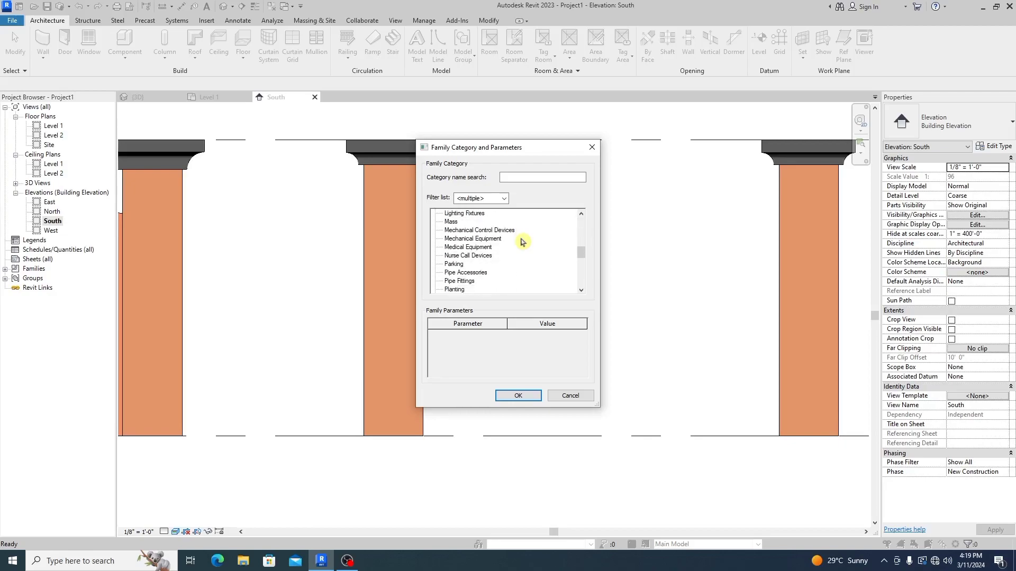
scroll(521, 242, up, 3)
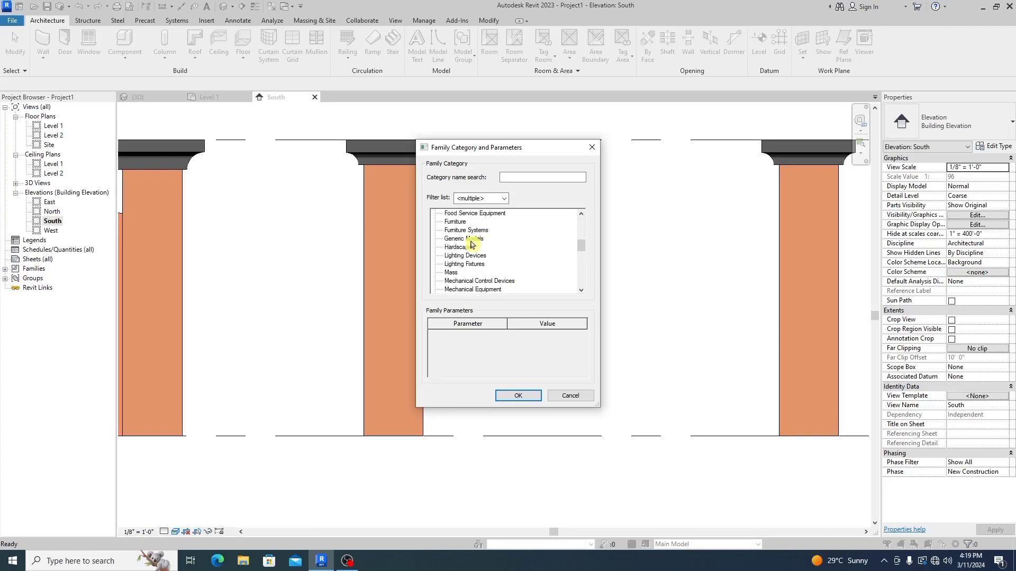
double_click(473, 239)
click(505, 298)
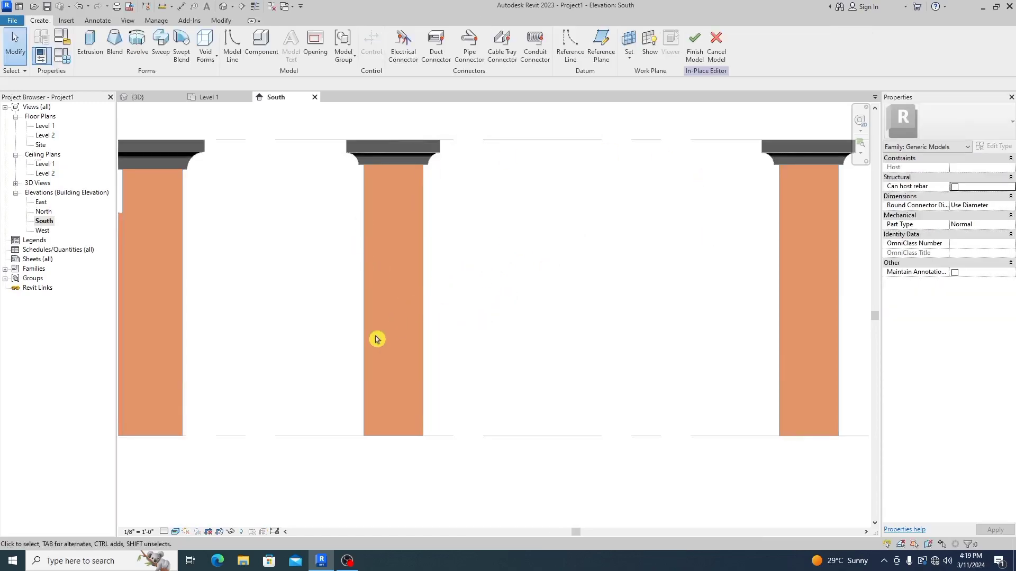
Start an extrusion on the new west column's face and sketch a rectangle about 6'-0" by 7'-6" from its lower east corner.
click(90, 43)
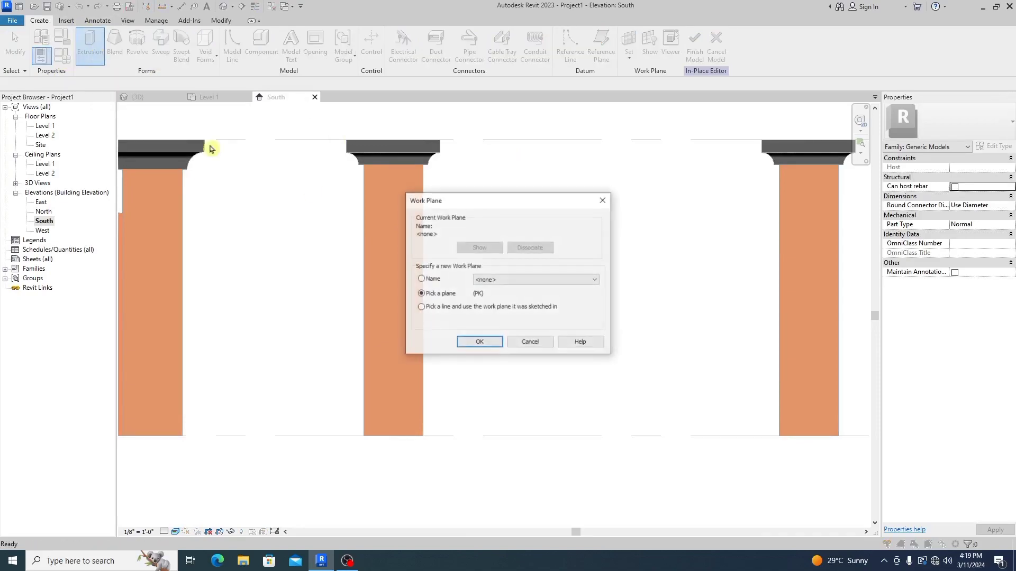
click(479, 343)
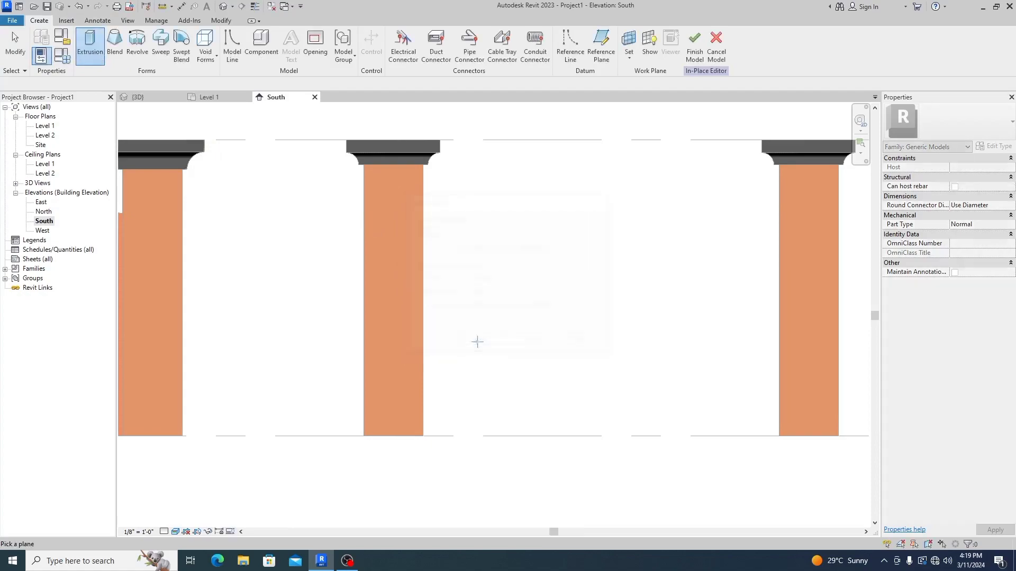
click(419, 299)
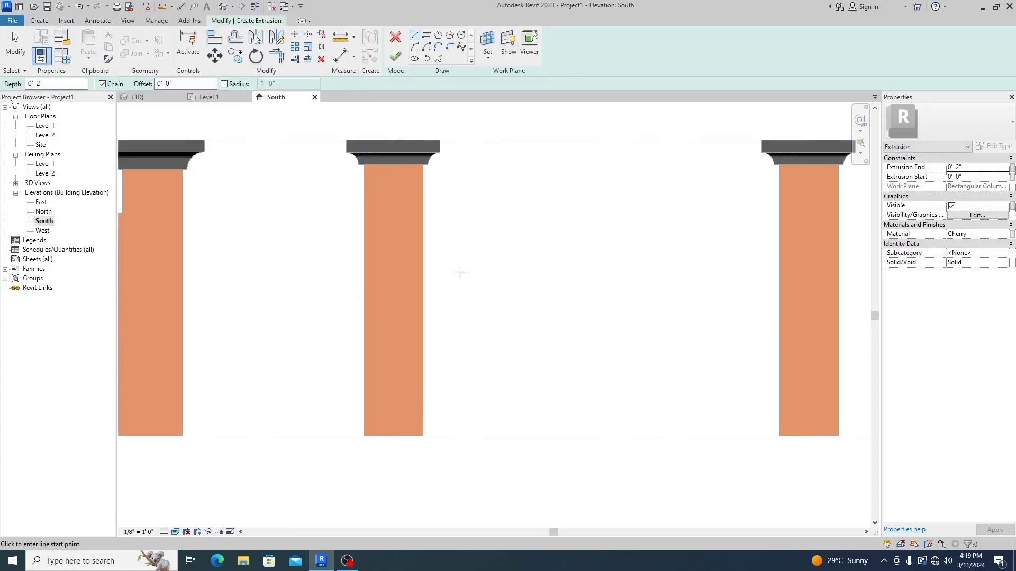
click(427, 35)
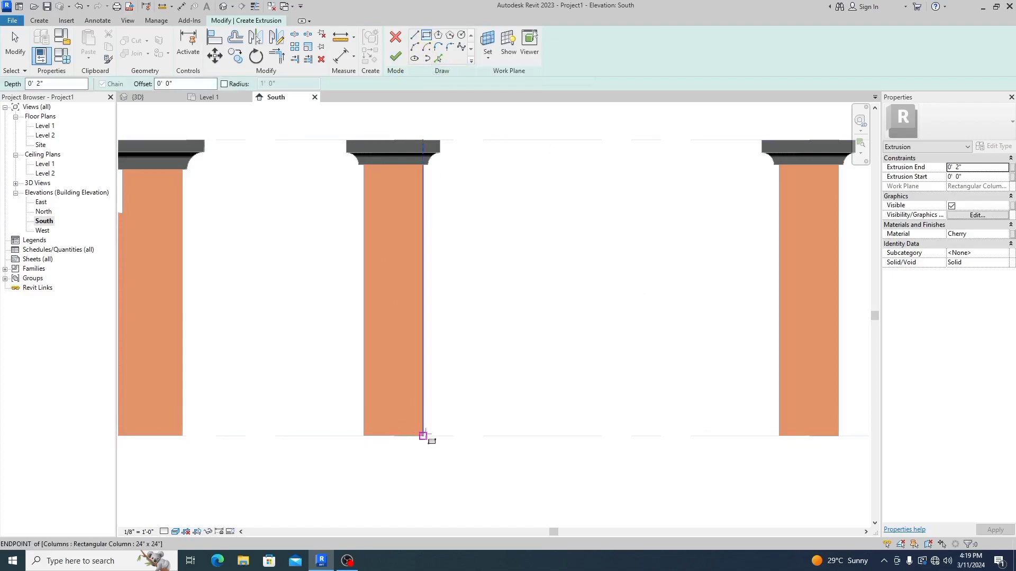
click(423, 435)
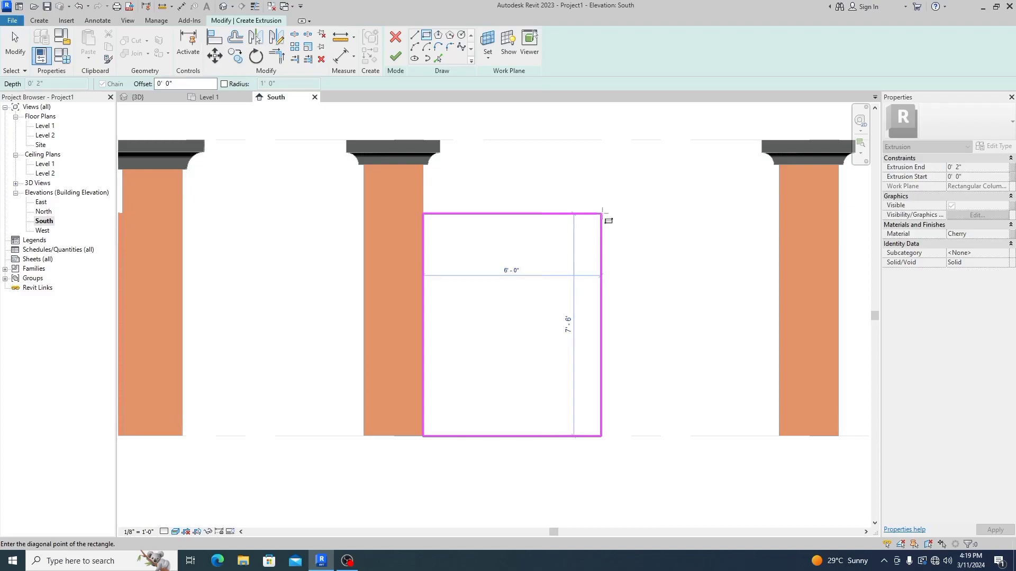
click(602, 214)
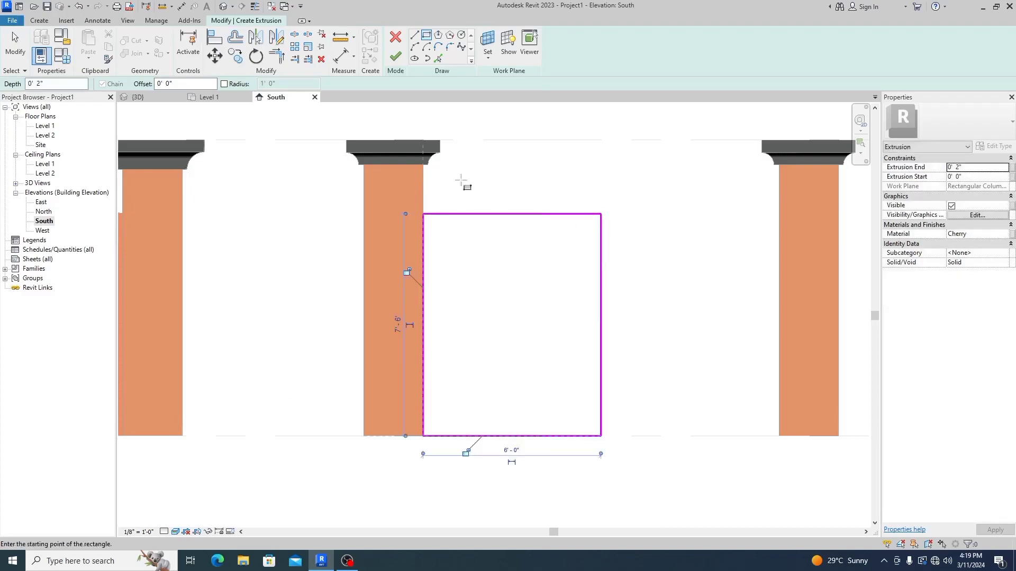
key(Escape)
key(Escape)
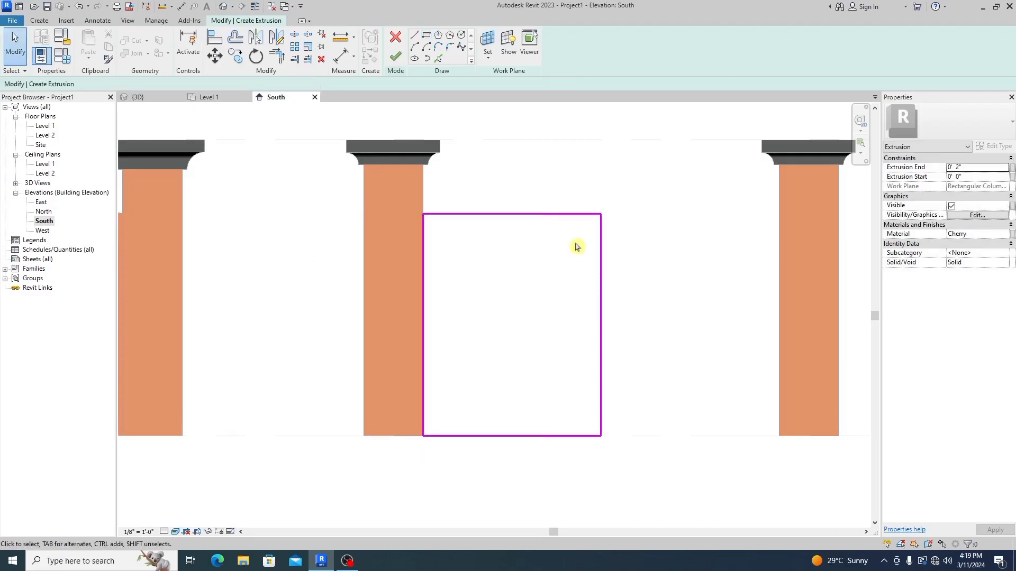
Raise the rectangle's upper east corner to about 9' high, stretching both the top and east edges to form a sloped leaf.
click(585, 214)
drag(601, 214, 600, 169)
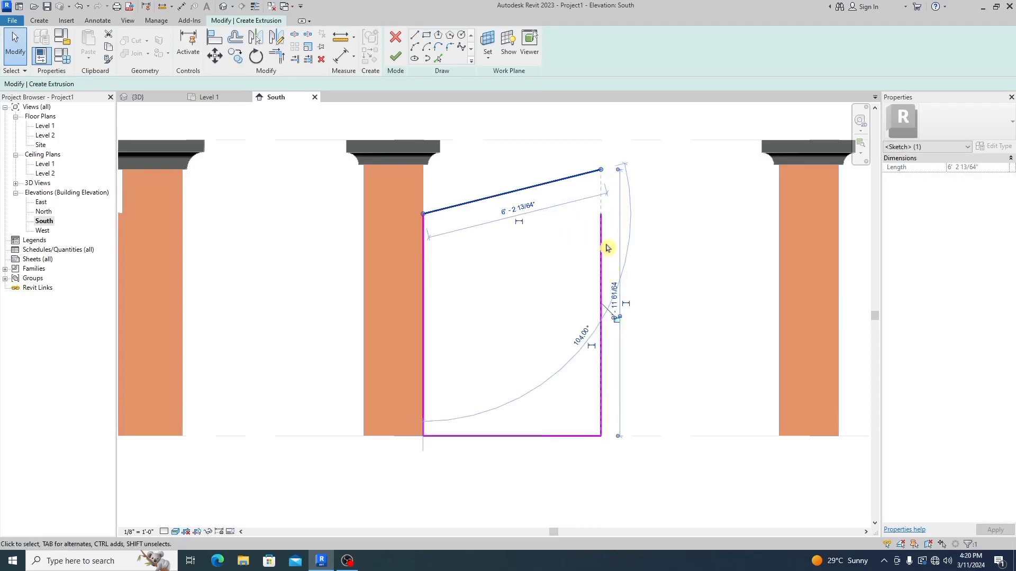
click(601, 261)
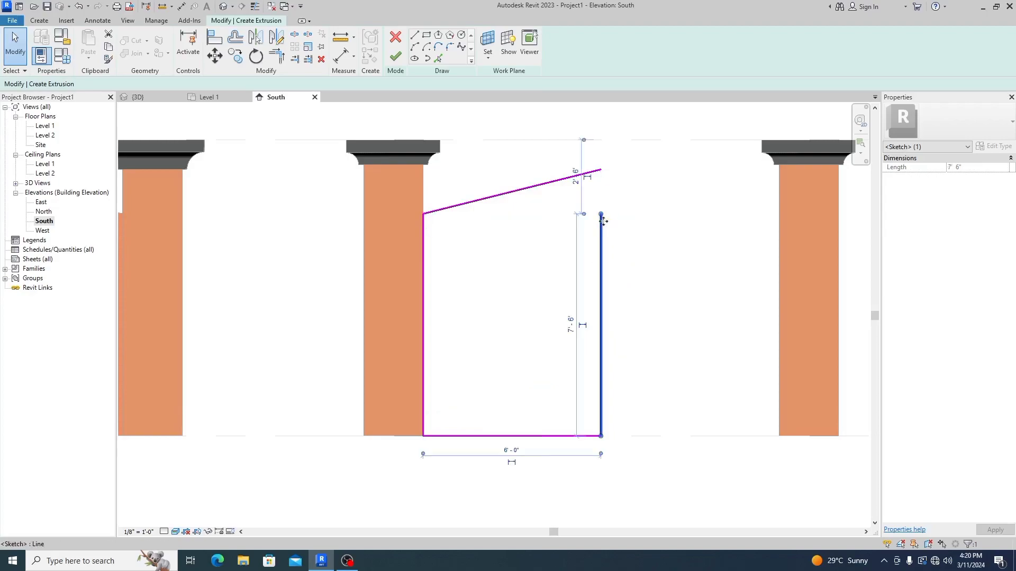
drag(601, 214, 605, 176)
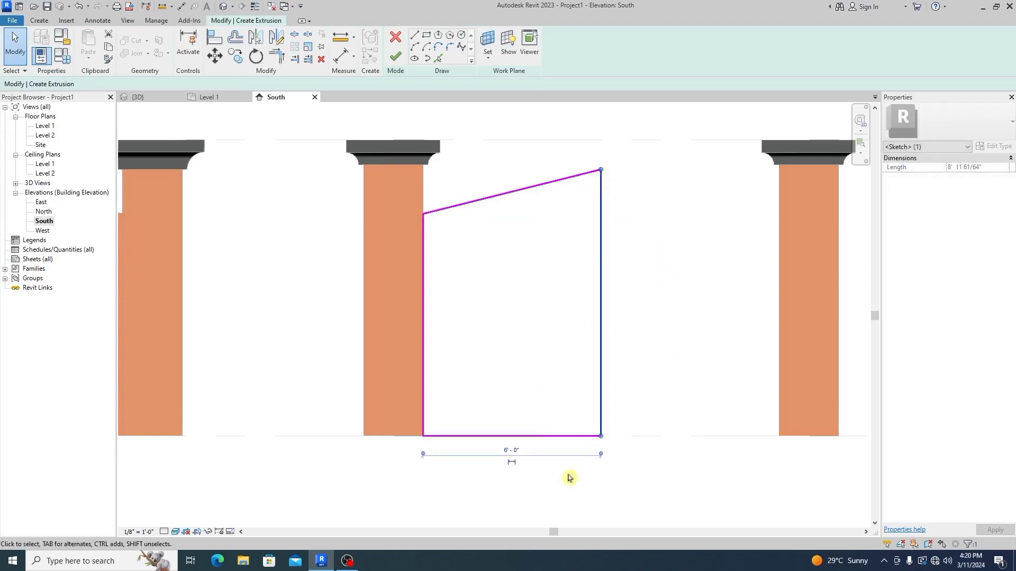
Sketch the upper edge of an opening just below the leaf's sloped top, plus its short vertical east edge.
click(414, 39)
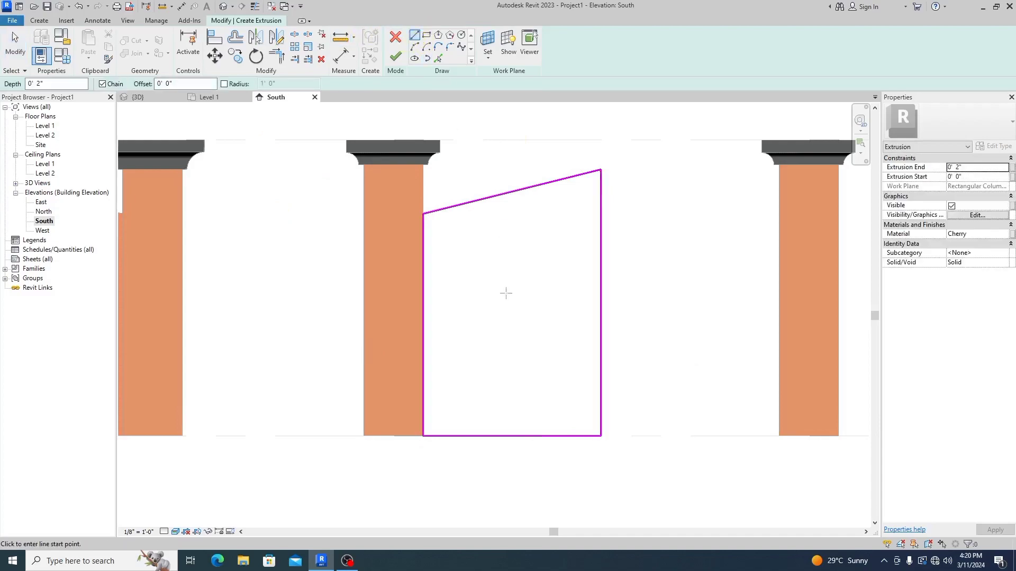
click(439, 231)
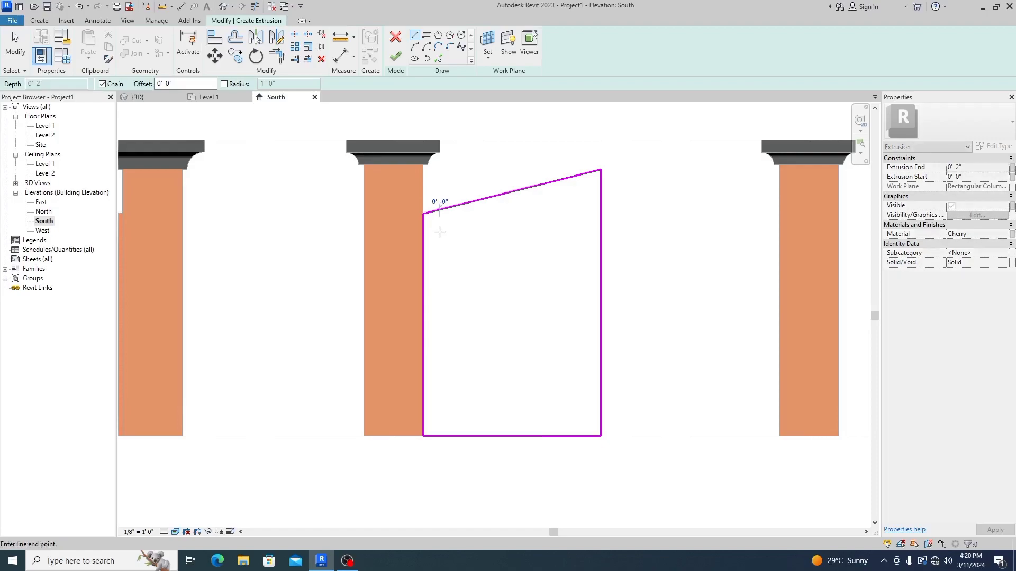
click(581, 197)
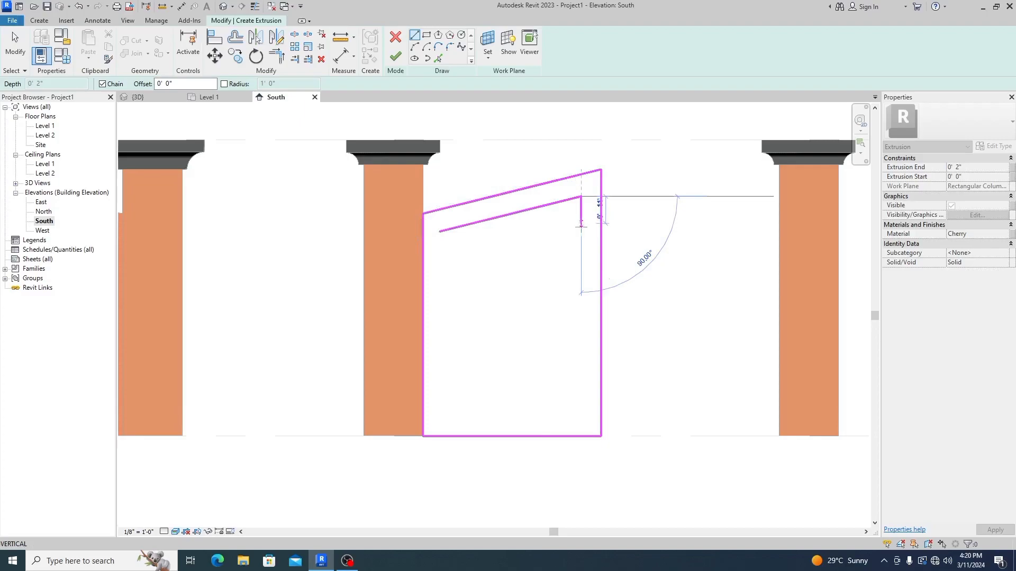
click(581, 227)
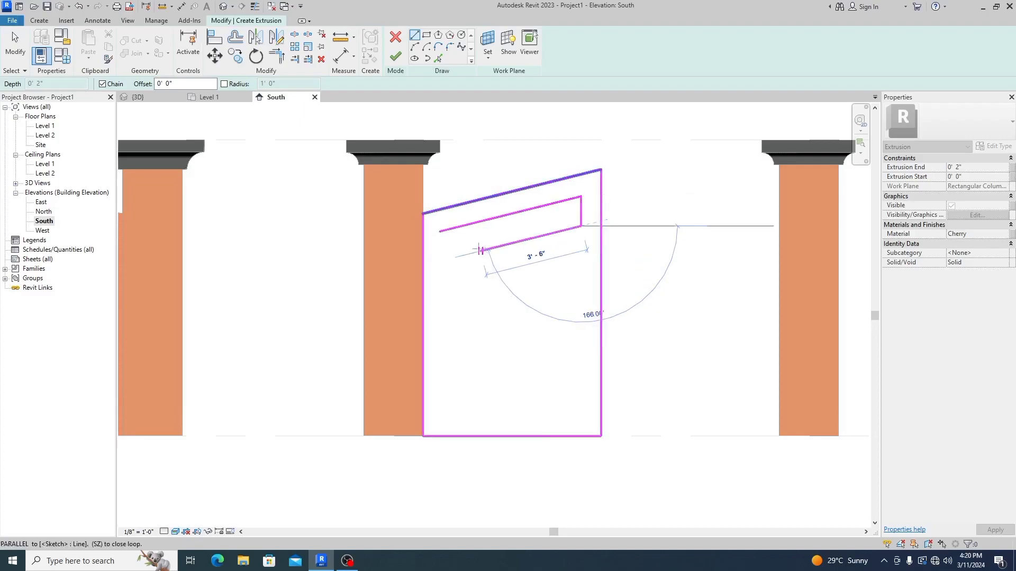
click(447, 260)
key(Escape)
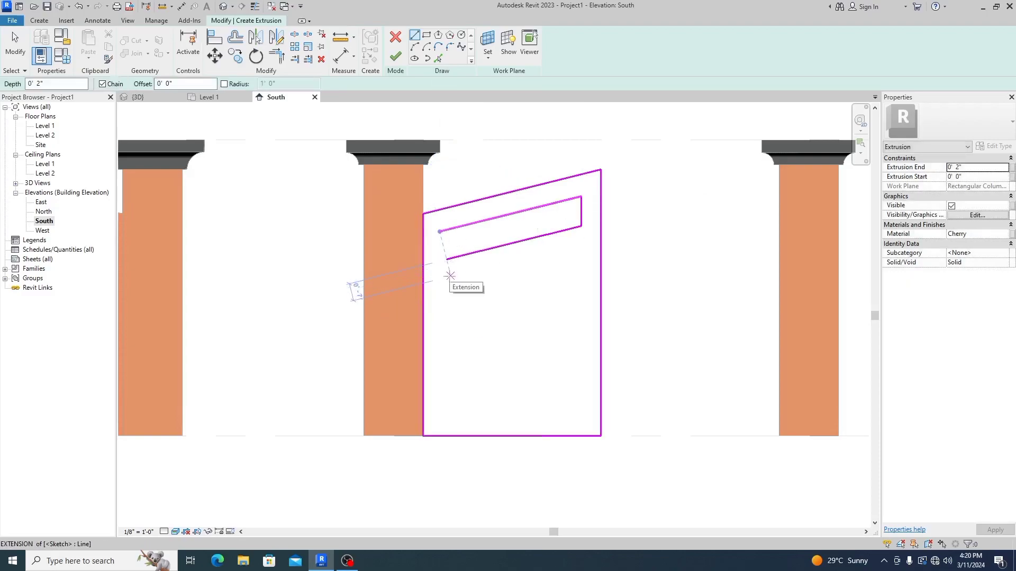
key(ctrl+z)
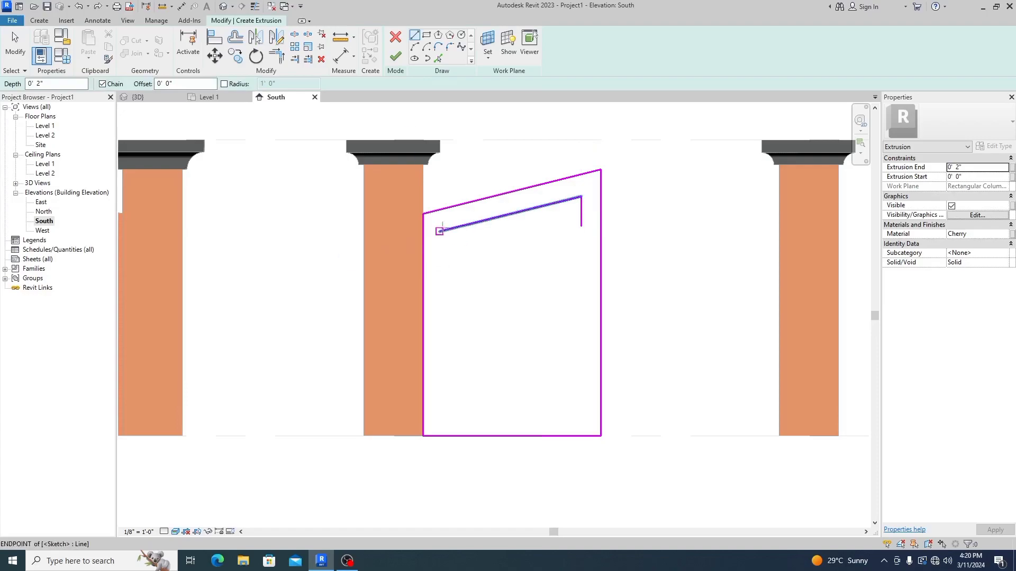
Close the upper opening with a lower edge about 5'-1" long parallel to the leaf's top and a vertical west edge.
click(581, 226)
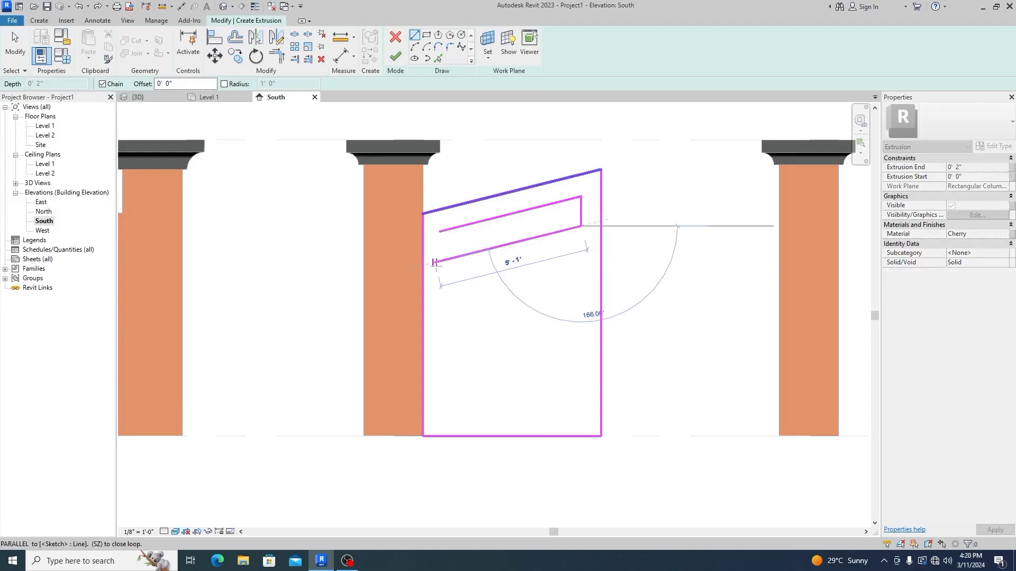
click(437, 261)
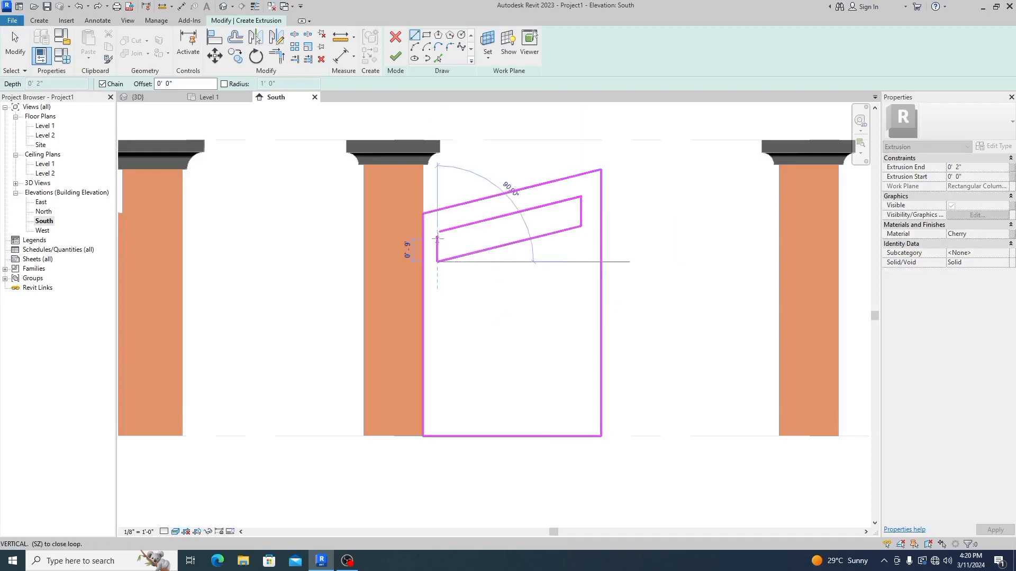
click(437, 232)
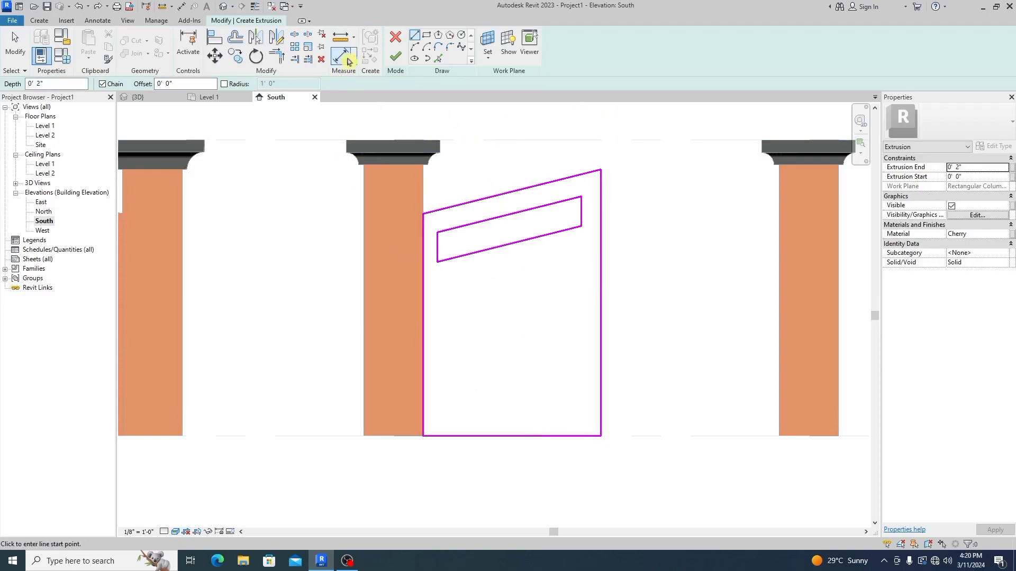
Sketch a rectangular opening about 4'-9" by 1'-0" near the leaf's bottom, aligned with the upper opening's west edge.
click(429, 37)
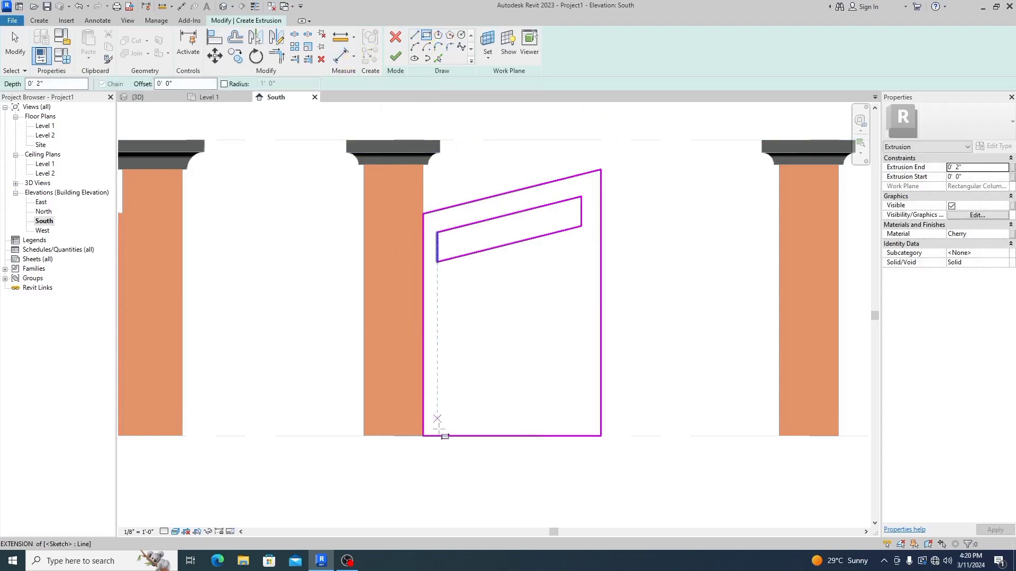
click(437, 424)
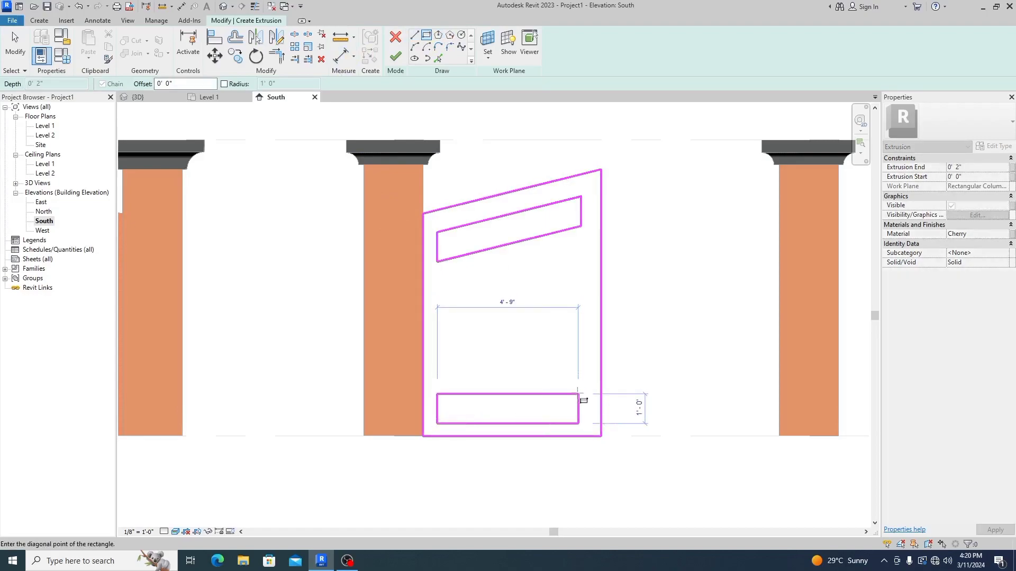
click(584, 401)
Sketch a circle of about 1'-11" radius between the two openings and shift it slightly west within the leaf.
click(462, 35)
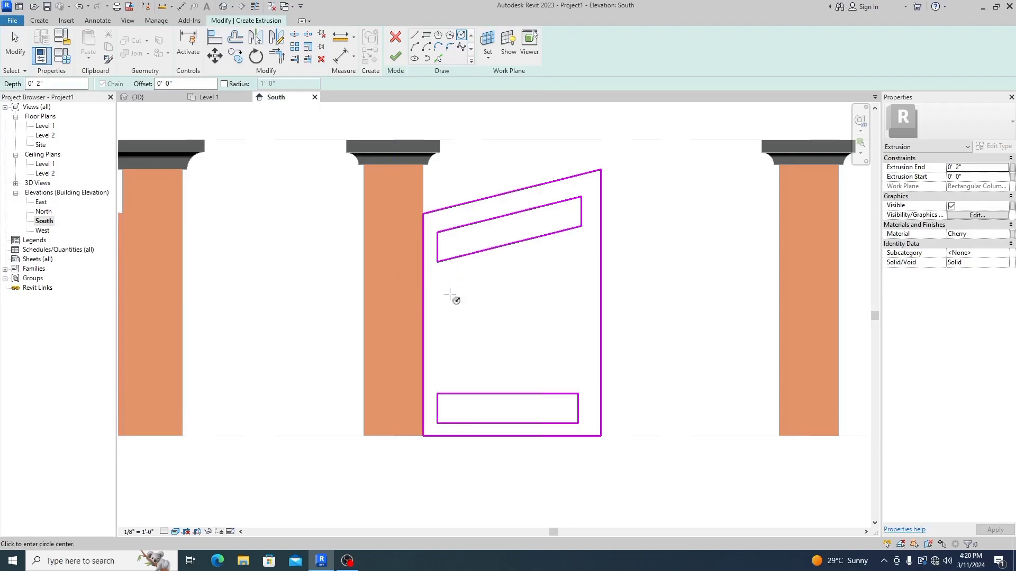
click(517, 322)
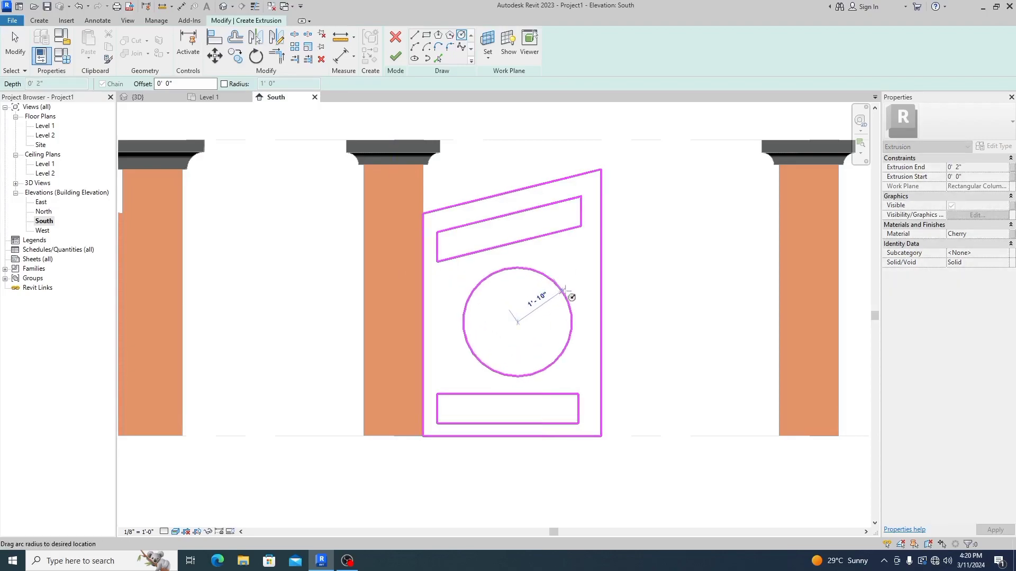
click(564, 304)
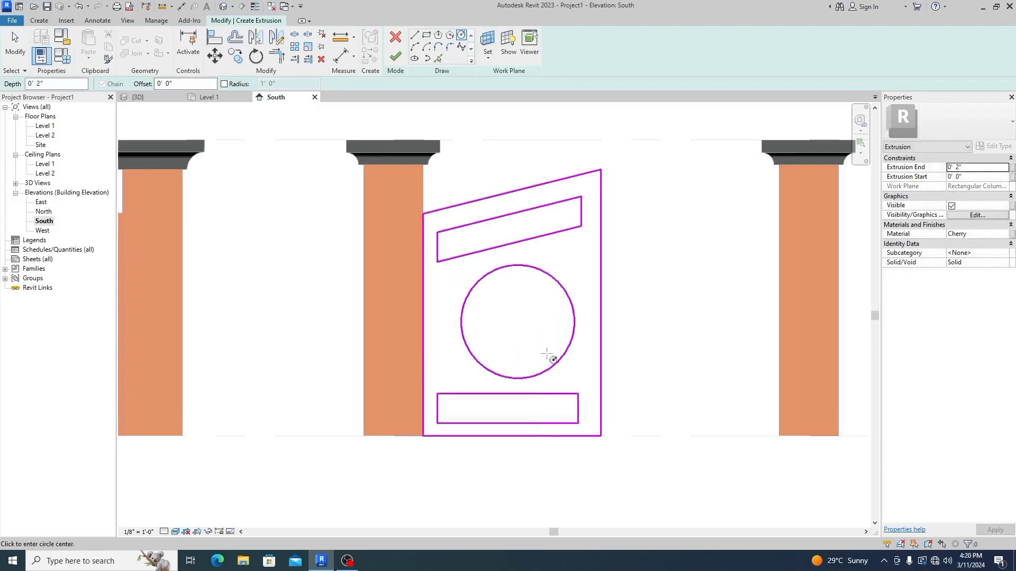
key(Escape)
key(Escape)
drag(558, 363, 545, 367)
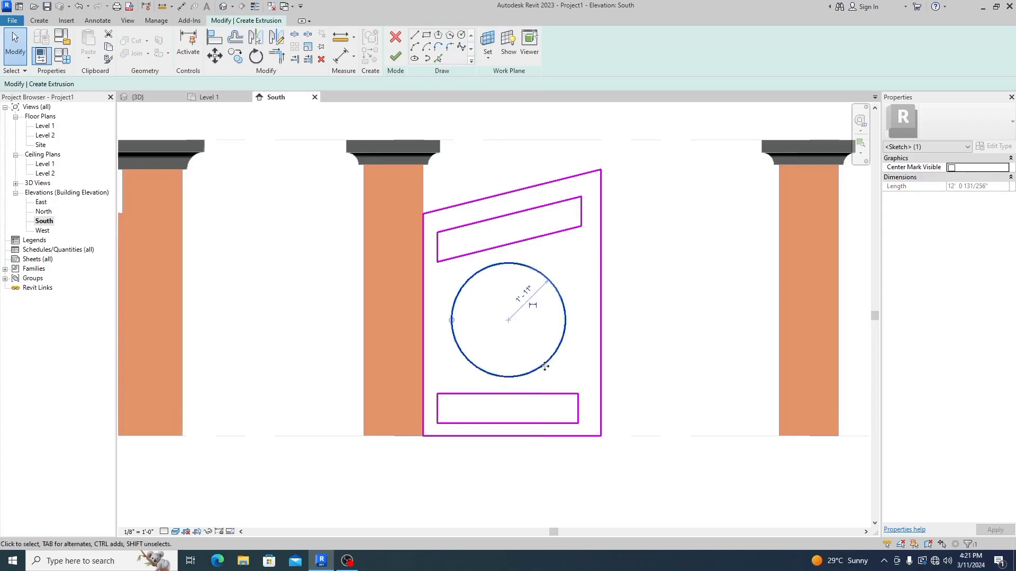
Nudge the circle slightly upward between the two openings and deselect it.
key(Up)
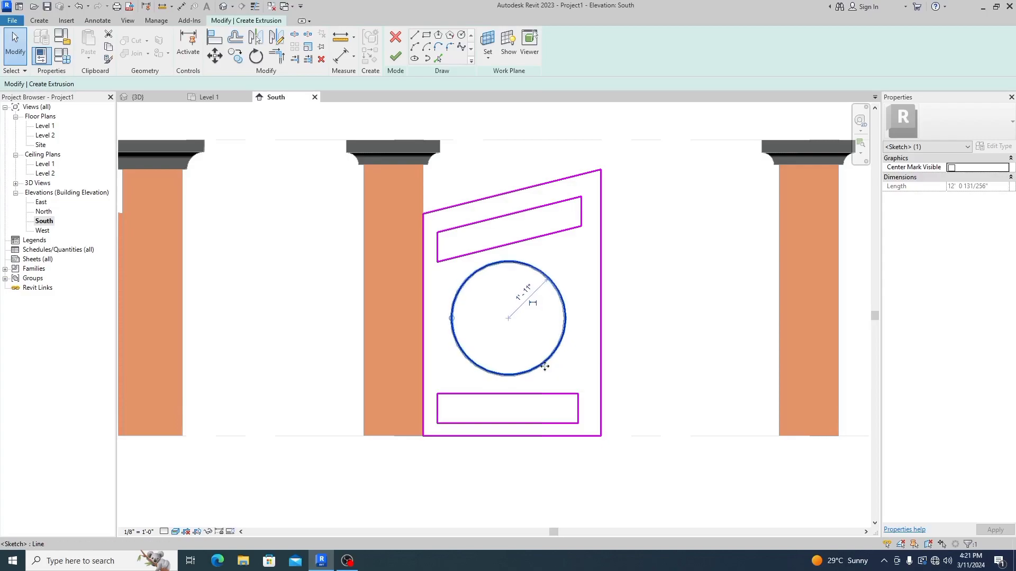
key(Escape)
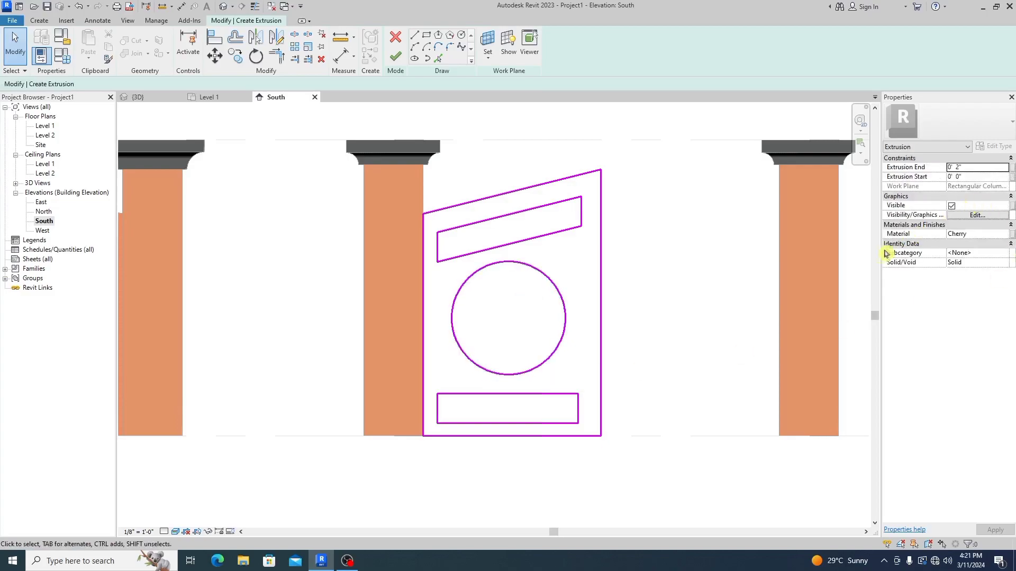
click(975, 159)
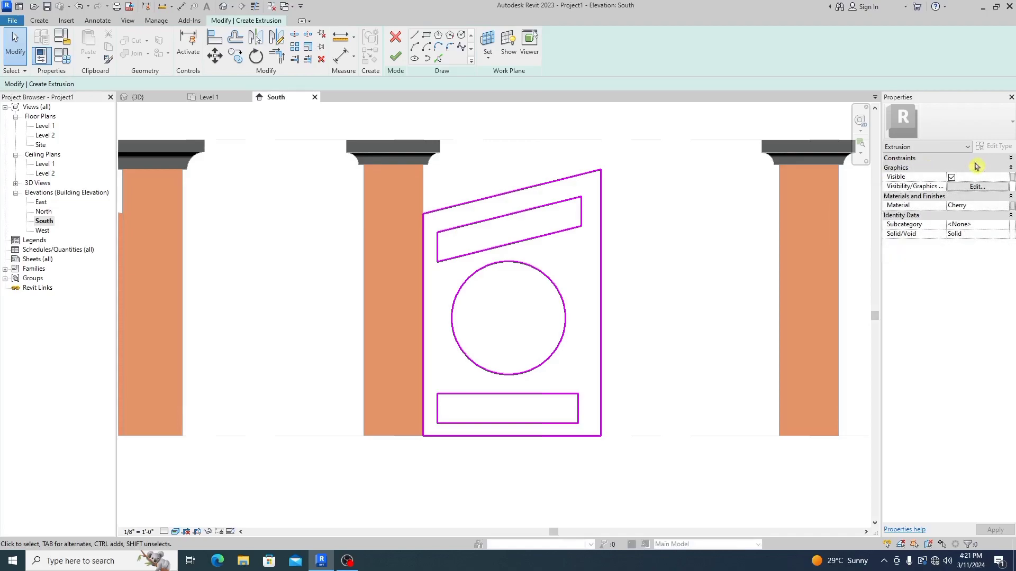
click(976, 167)
click(976, 168)
click(976, 168)
click(976, 168)
click(972, 158)
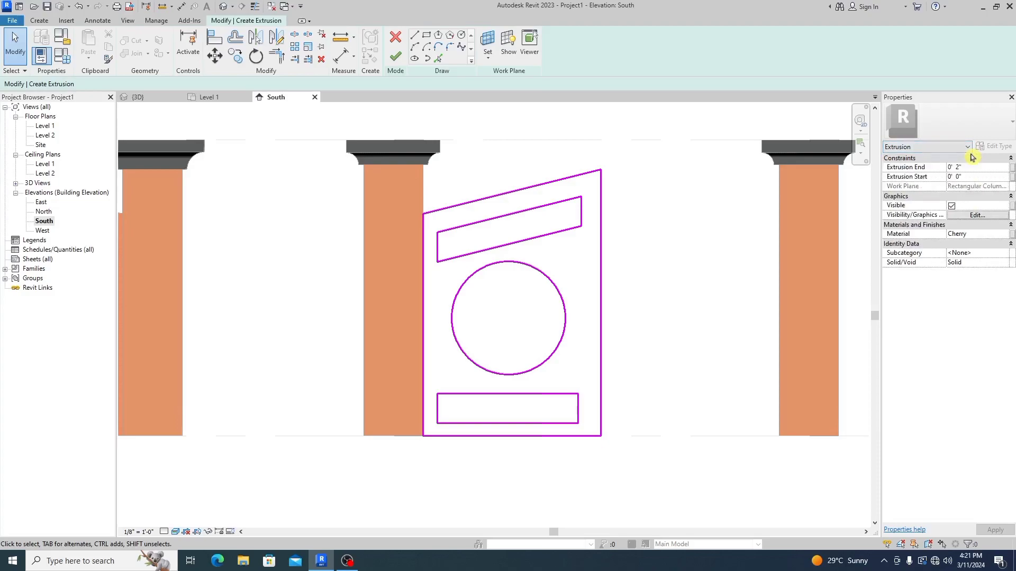
click(979, 162)
click(979, 162)
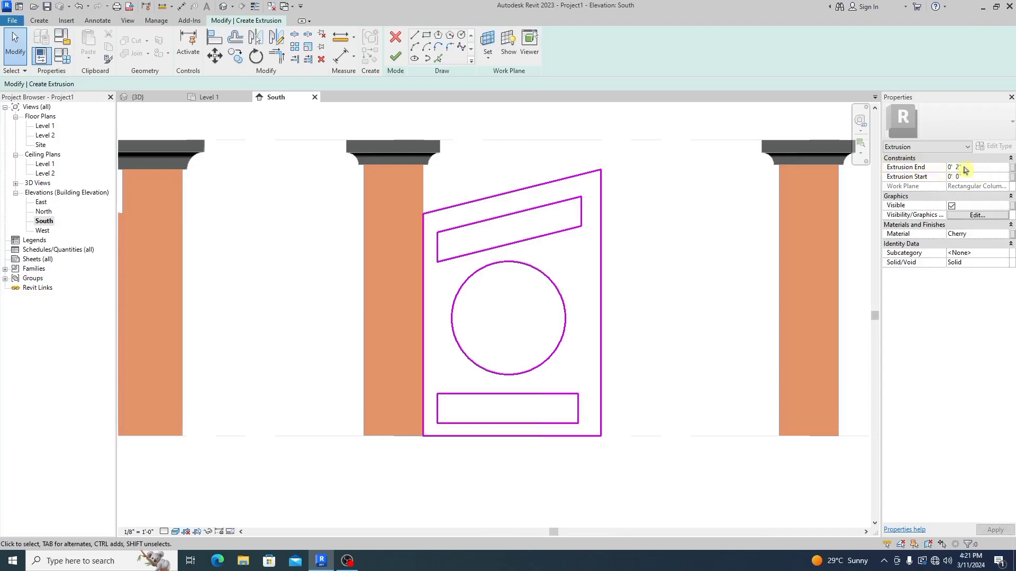
Filter the project materials to Wood and assign Cherry as the leaf extrusion's material.
click(1006, 236)
click(1005, 235)
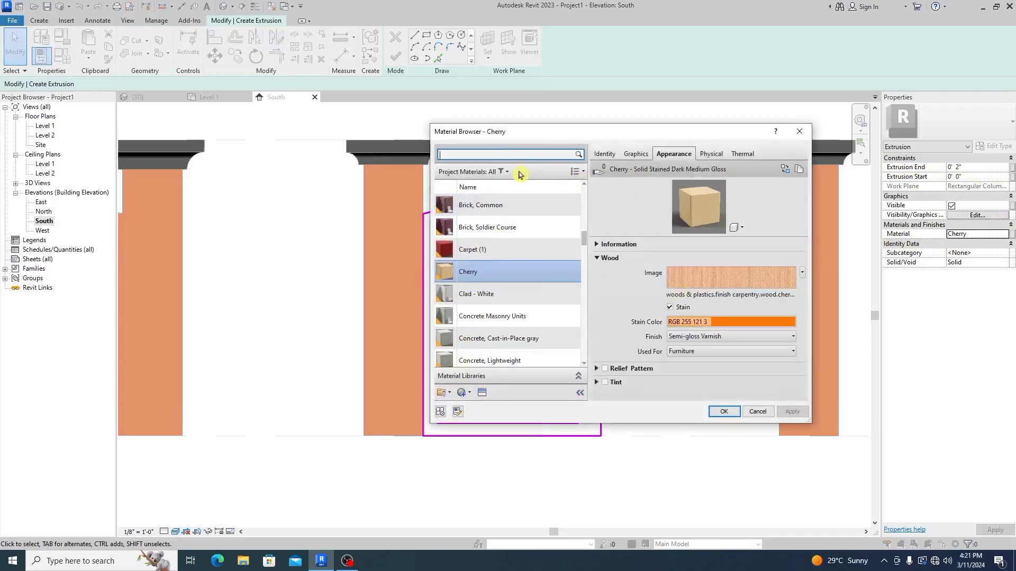
click(500, 172)
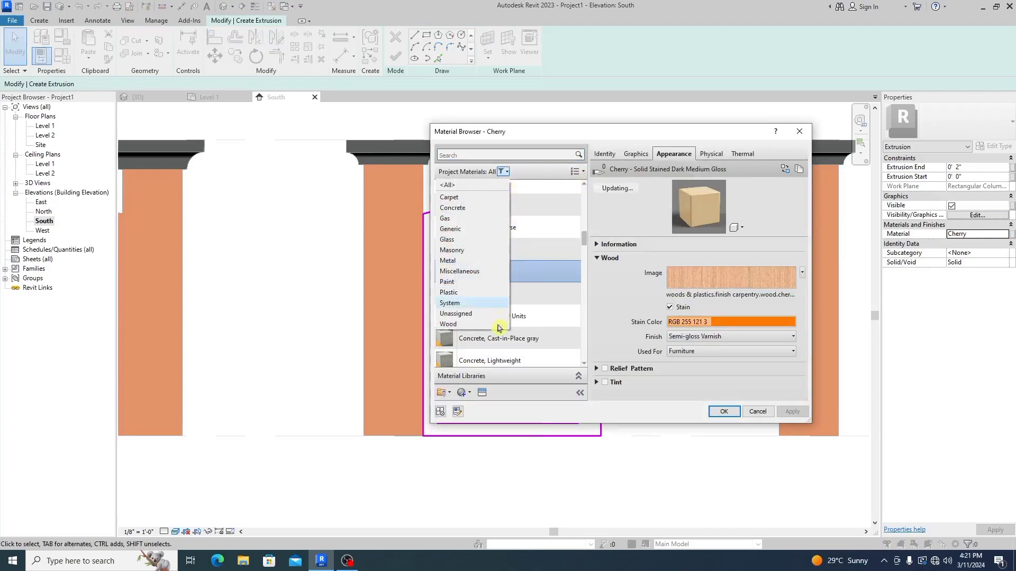
click(456, 325)
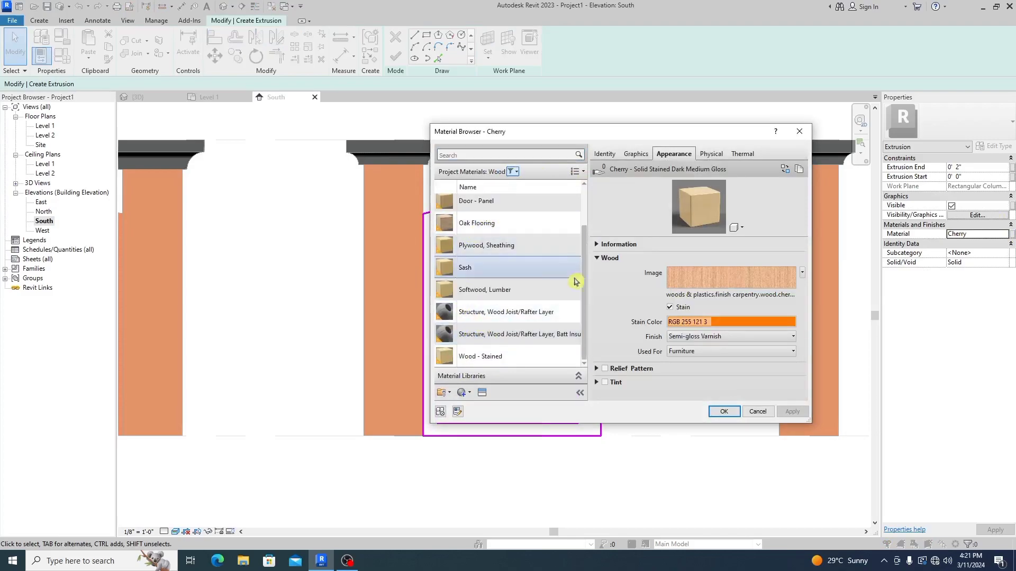
double_click(475, 209)
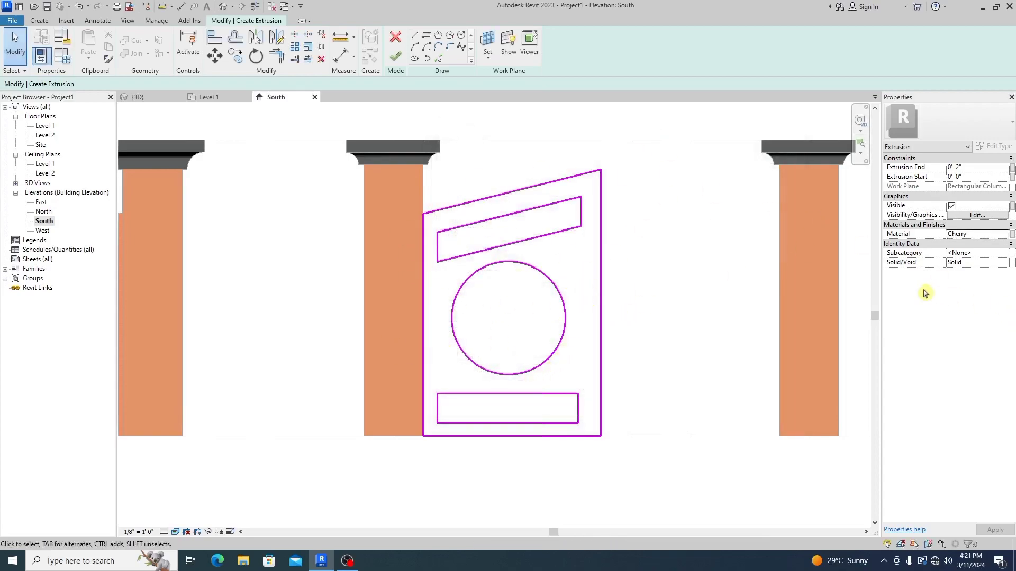
Finish the leaf's extrusion sketch and complete the in-place model.
click(395, 56)
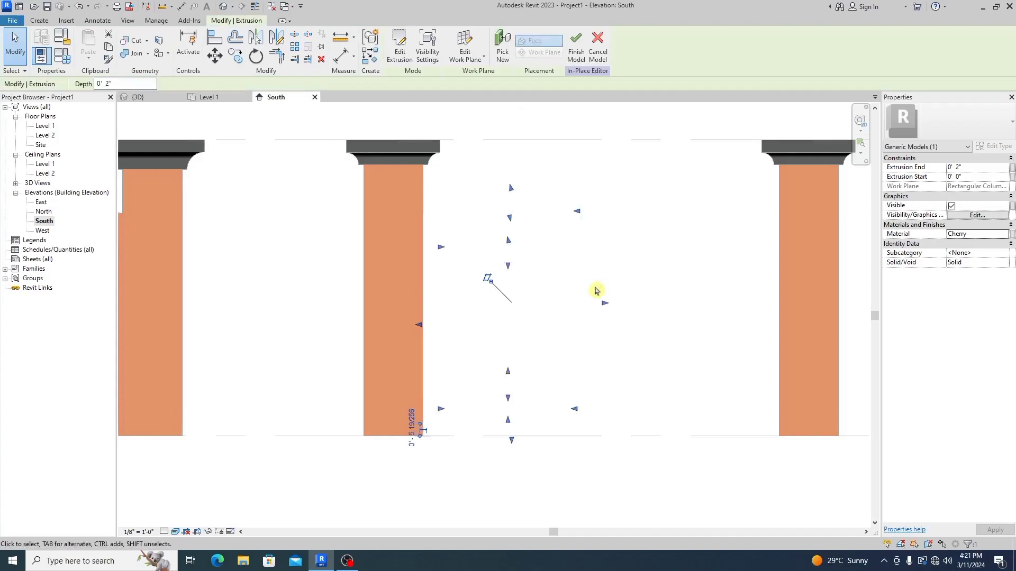
click(576, 42)
scroll(461, 344, down, 5)
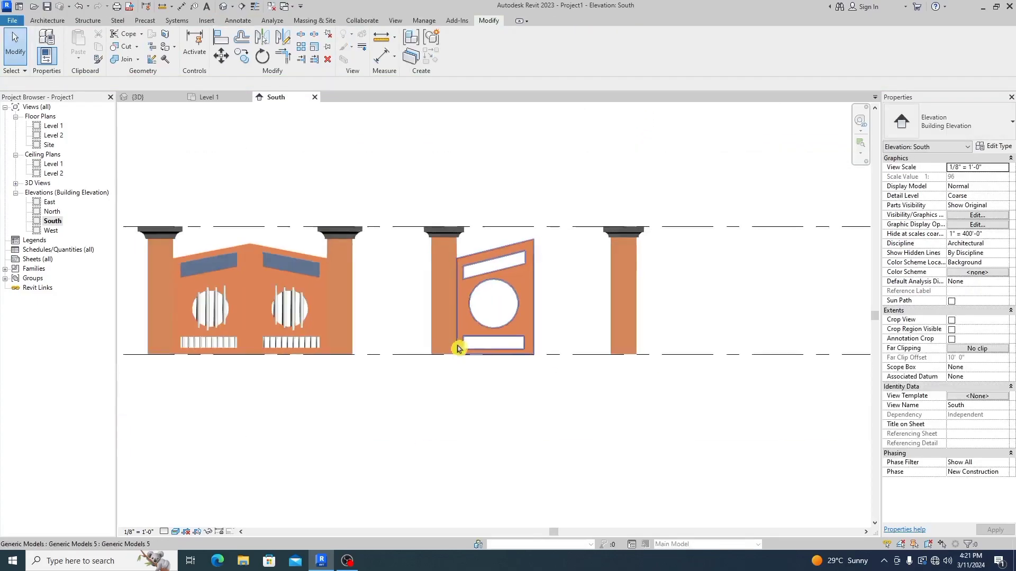
Examine in 3D how the vertical bars sit in the lower opening of the finished reference gate's leaf.
click(136, 96)
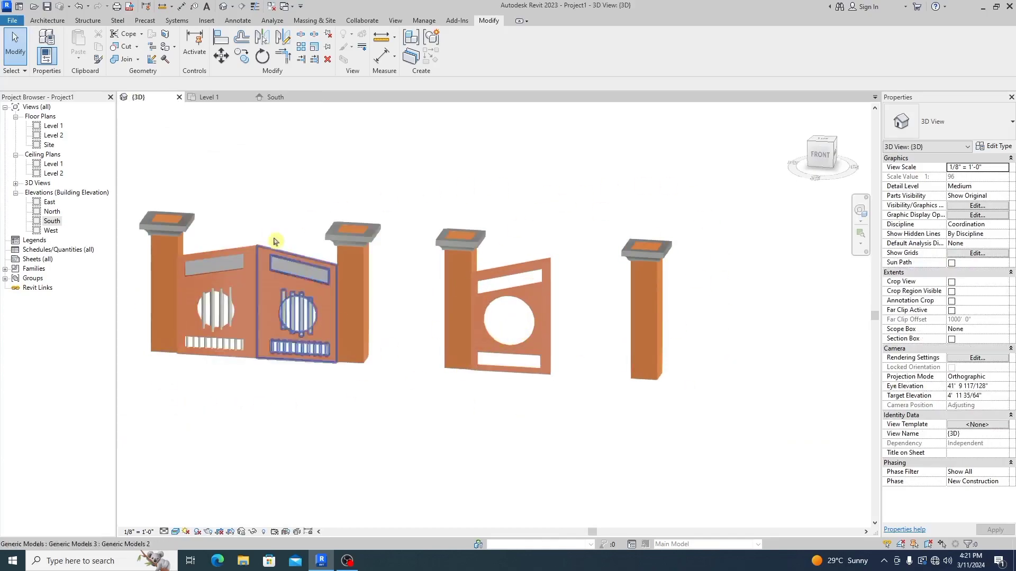
click(860, 211)
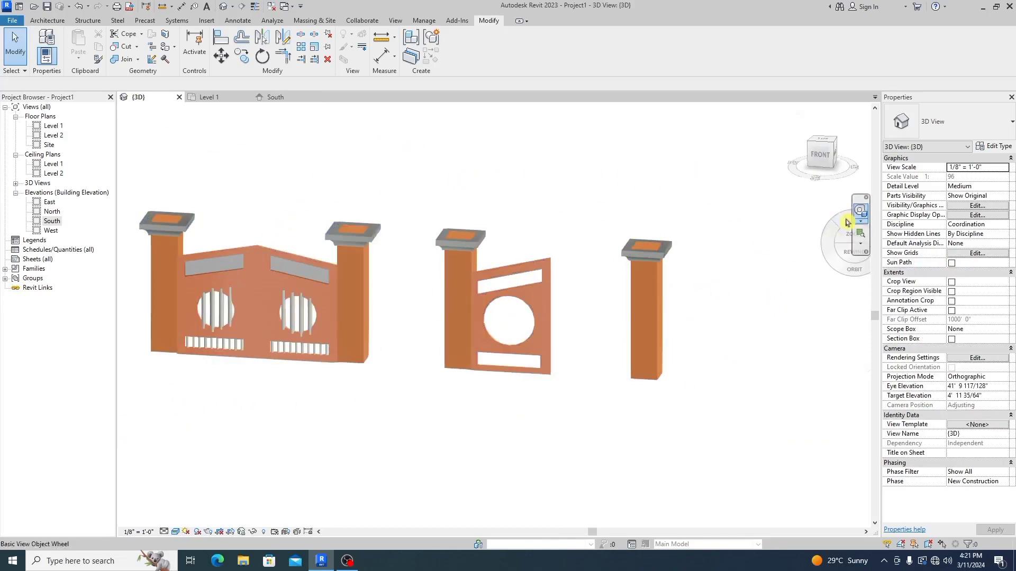
drag(769, 280, 453, 287)
scroll(220, 306, up, 3)
scroll(493, 298, up, 4)
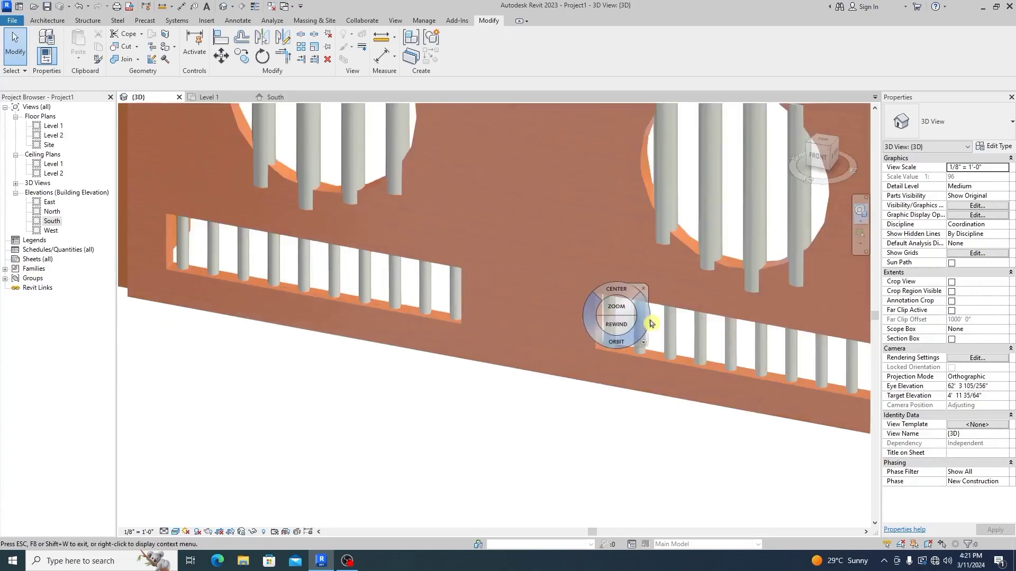
scroll(286, 291, down, 5)
scroll(370, 293, up, 5)
scroll(402, 294, up, 5)
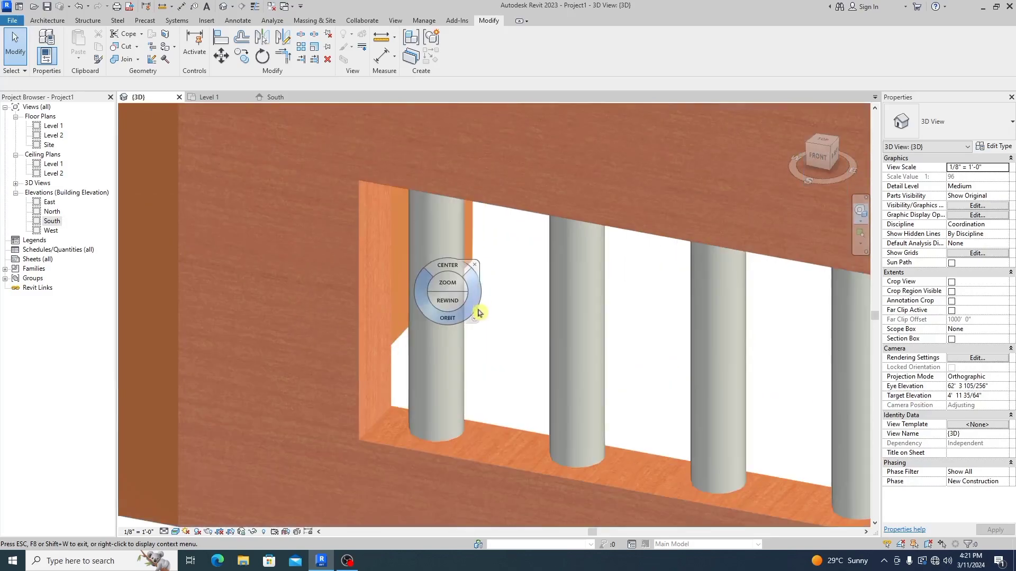
click(569, 209)
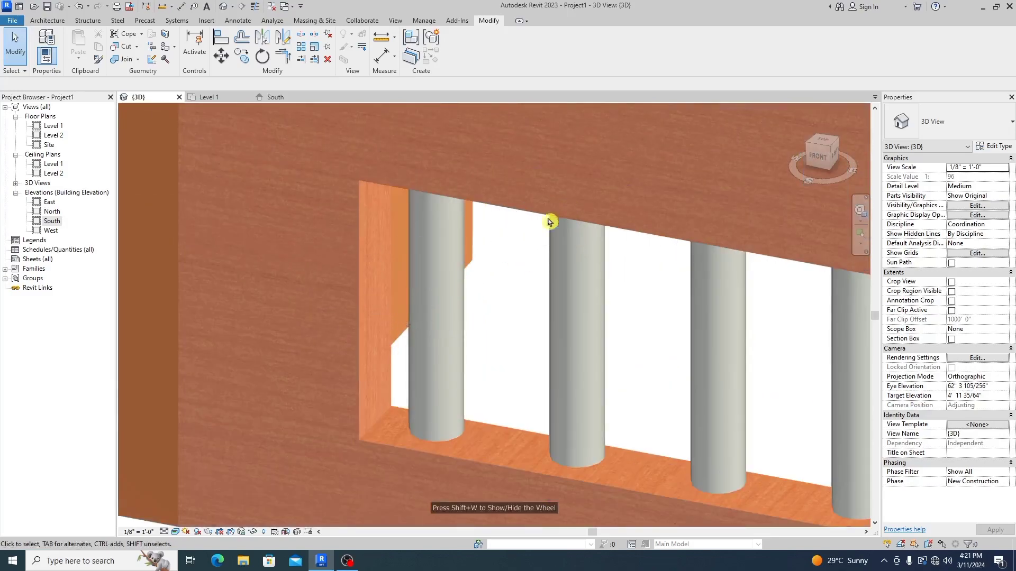
click(458, 323)
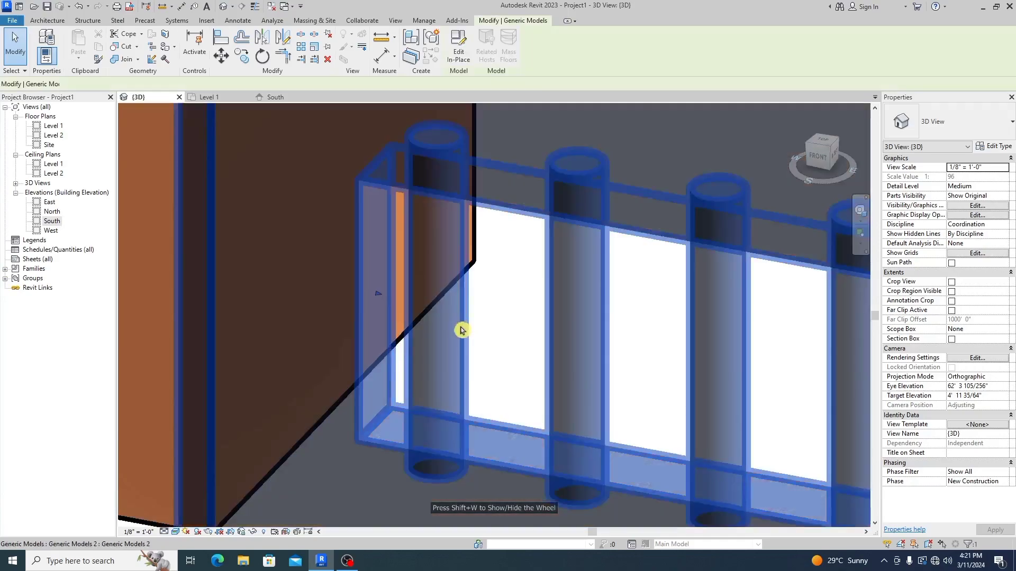
scroll(420, 270, down, 5)
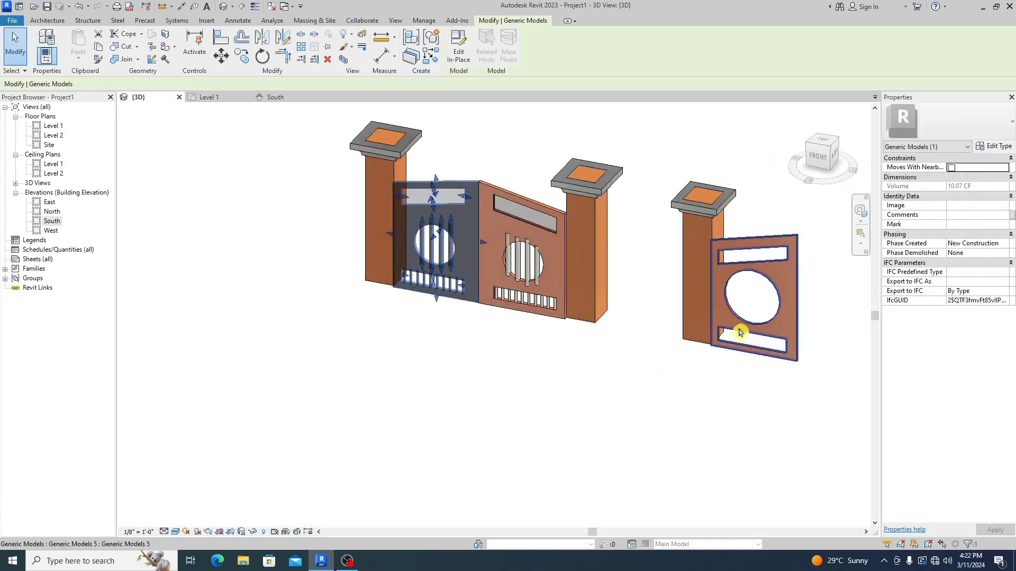
scroll(688, 339, down, 3)
Start a new in-place component in the Generic Models category for the bars in the new leaf's lower opening.
scroll(761, 328, up, 6)
scroll(687, 370, up, 8)
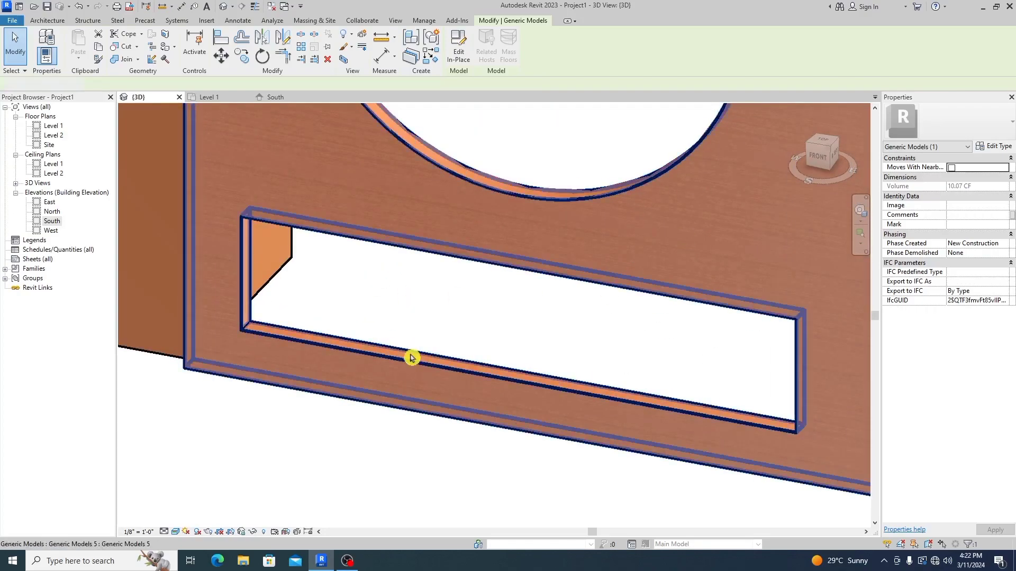
click(408, 313)
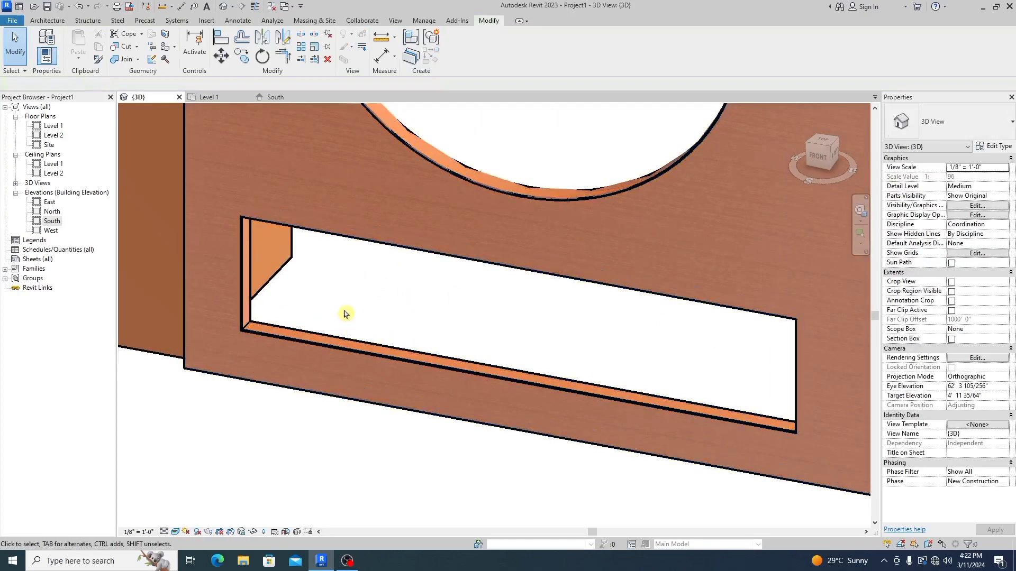
click(48, 20)
click(125, 53)
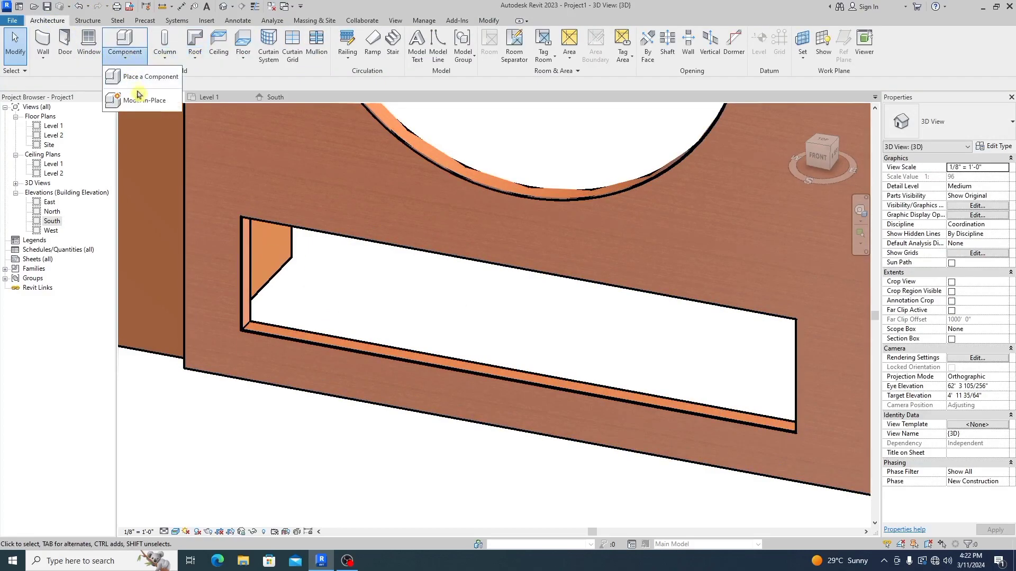
click(138, 100)
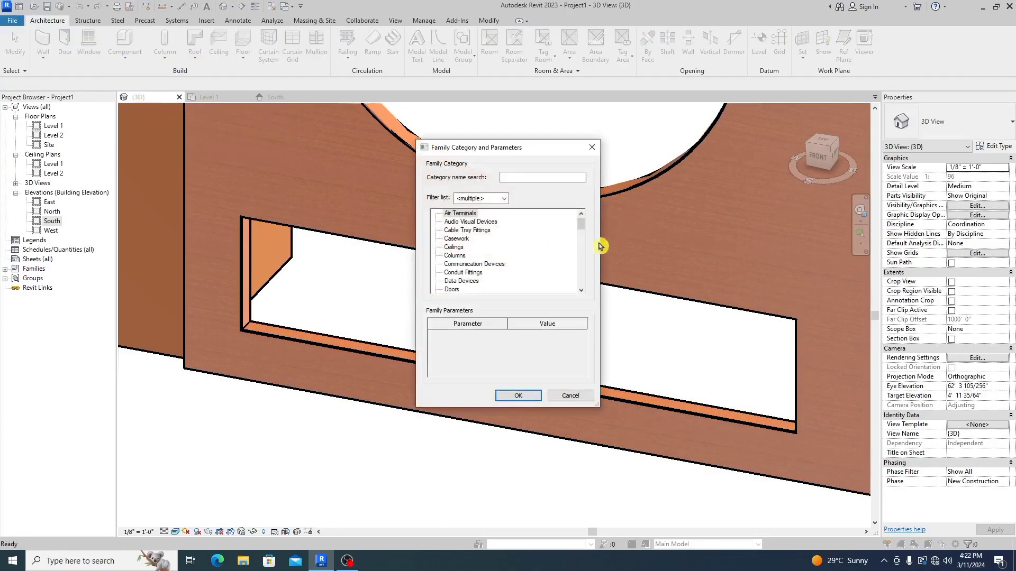
drag(583, 226, 583, 232)
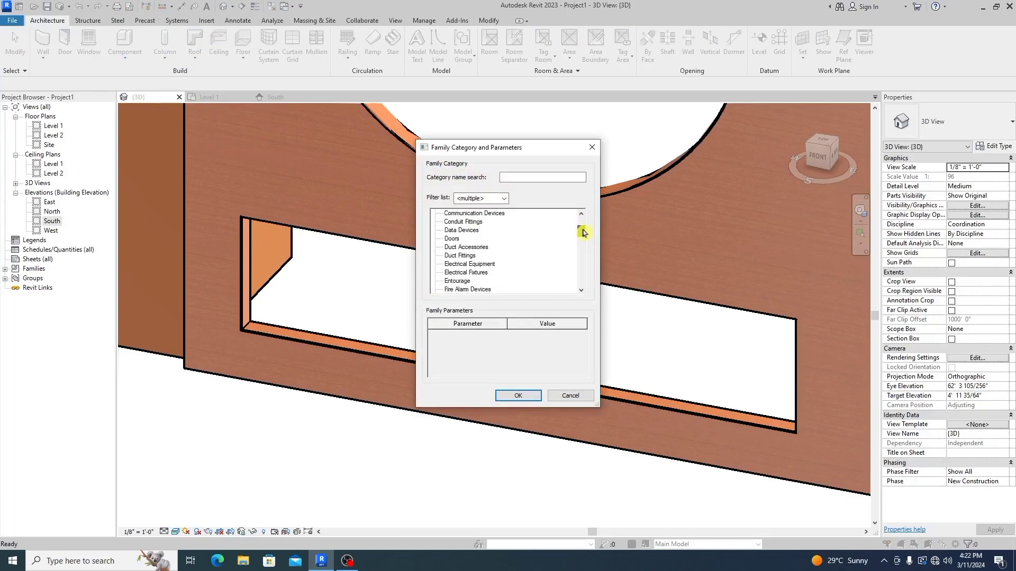
scroll(561, 234, down, 4)
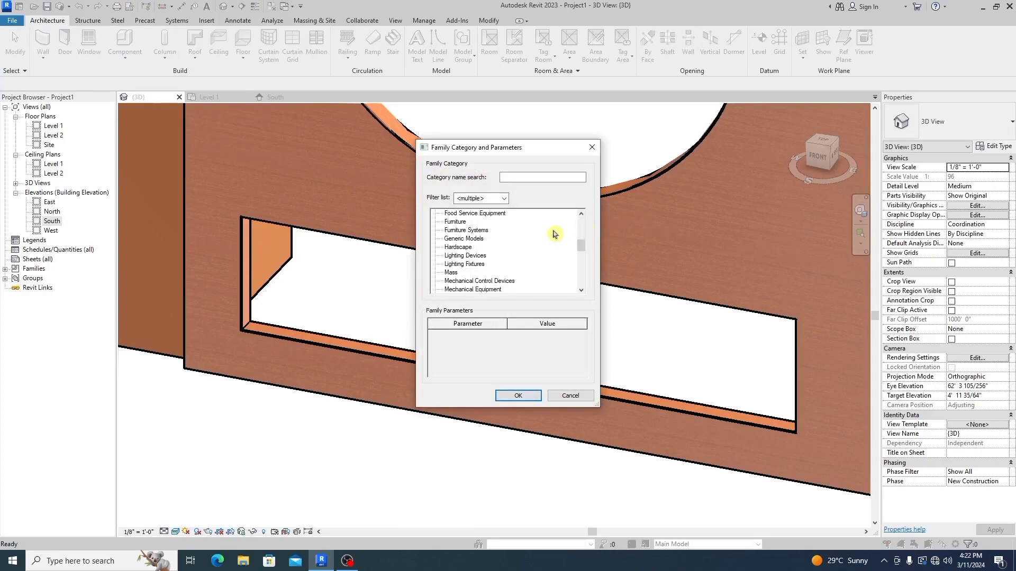
scroll(550, 234, down, 1)
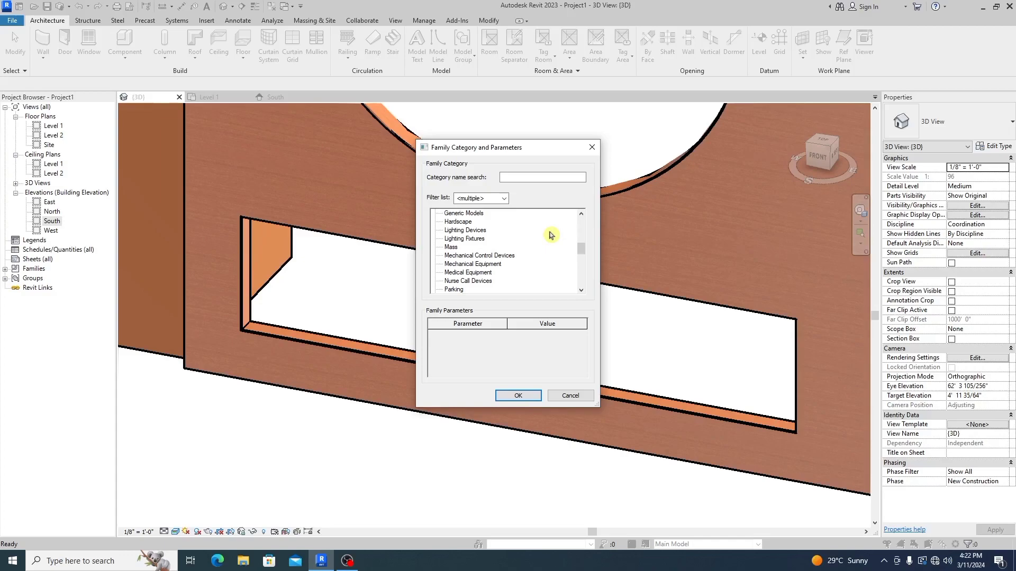
scroll(545, 234, up, 1)
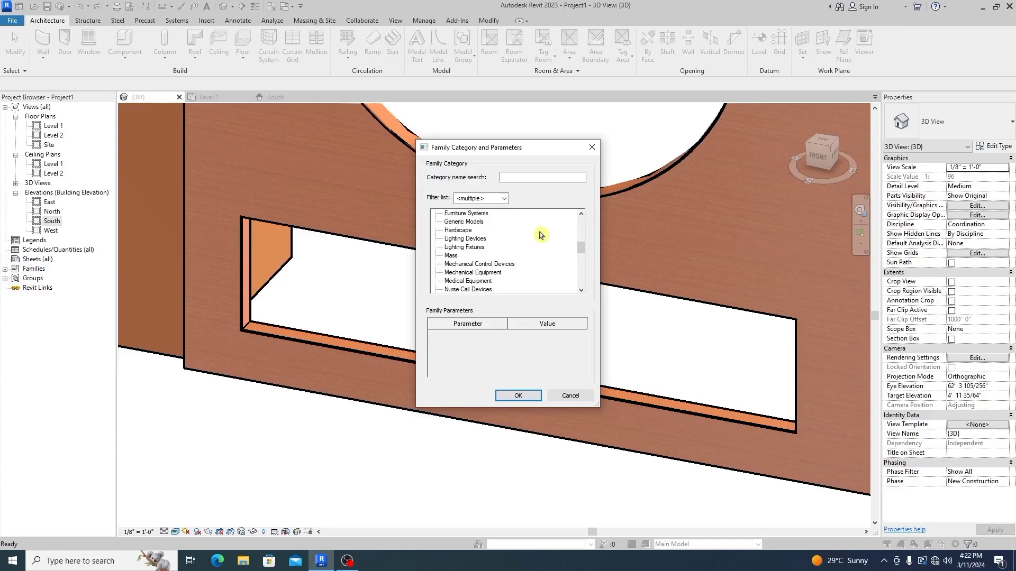
double_click(476, 222)
click(513, 297)
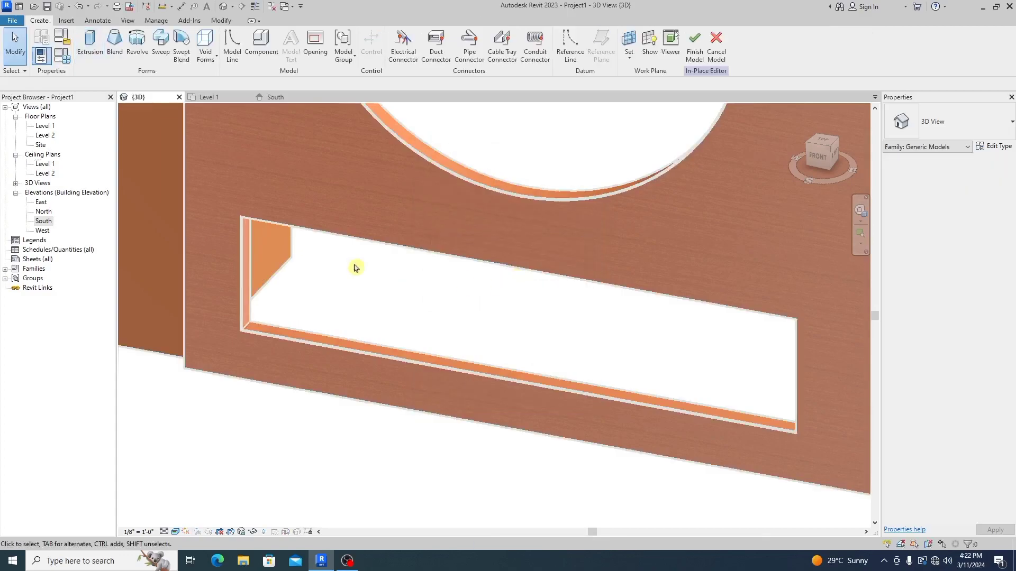
Start an extrusion and pick the bottom inner face of the leaf's lower opening as its work plane.
click(86, 53)
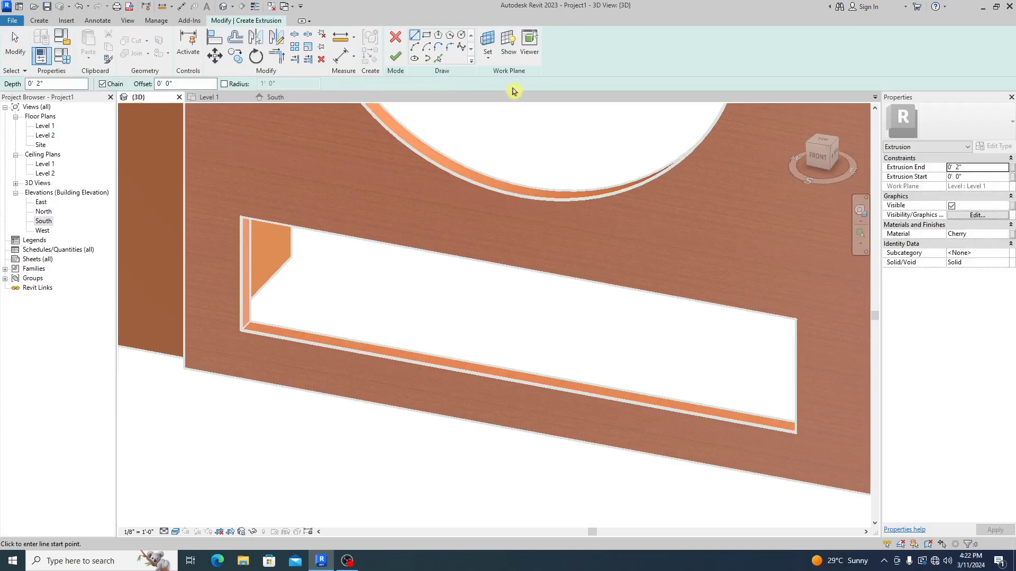
click(487, 61)
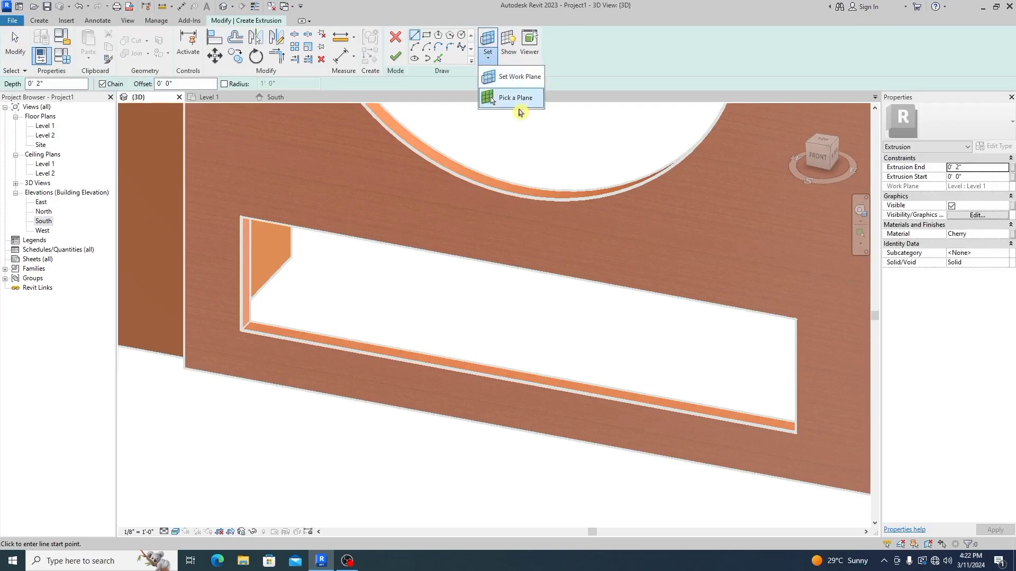
click(527, 99)
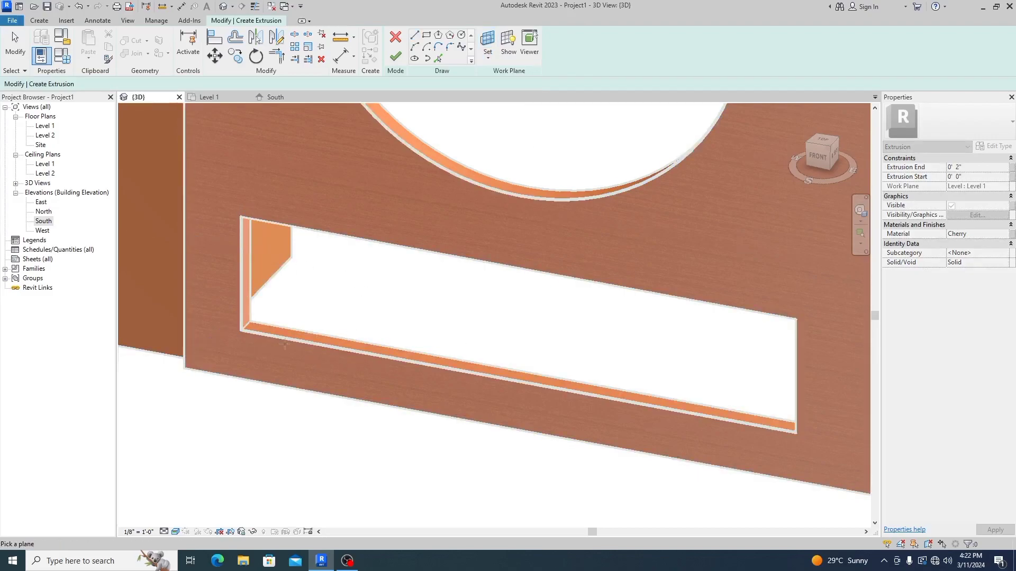
click(315, 347)
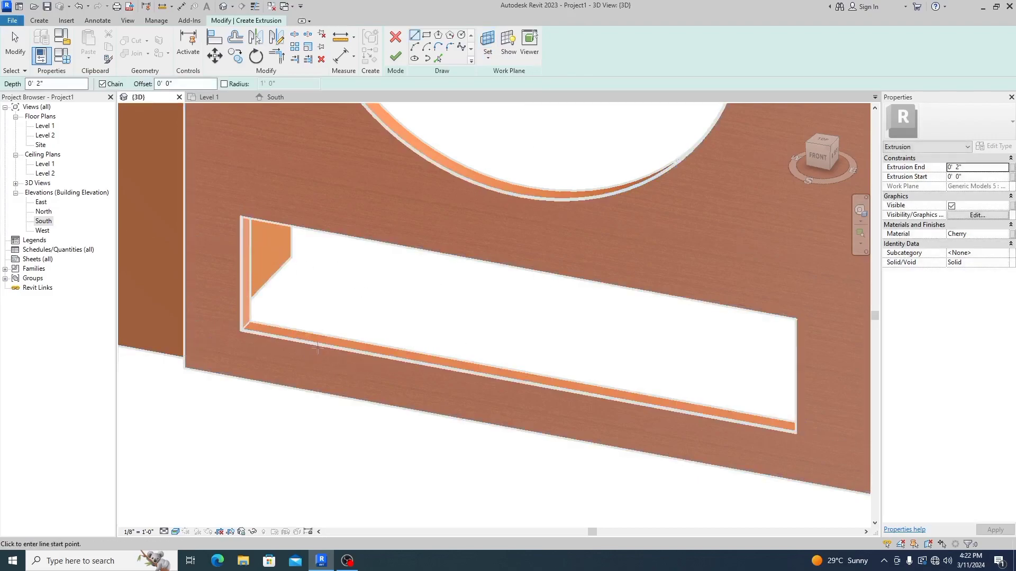
Sketch a small circle for the first bar on the lower opening's bottom face, near its west end.
scroll(247, 344, up, 5)
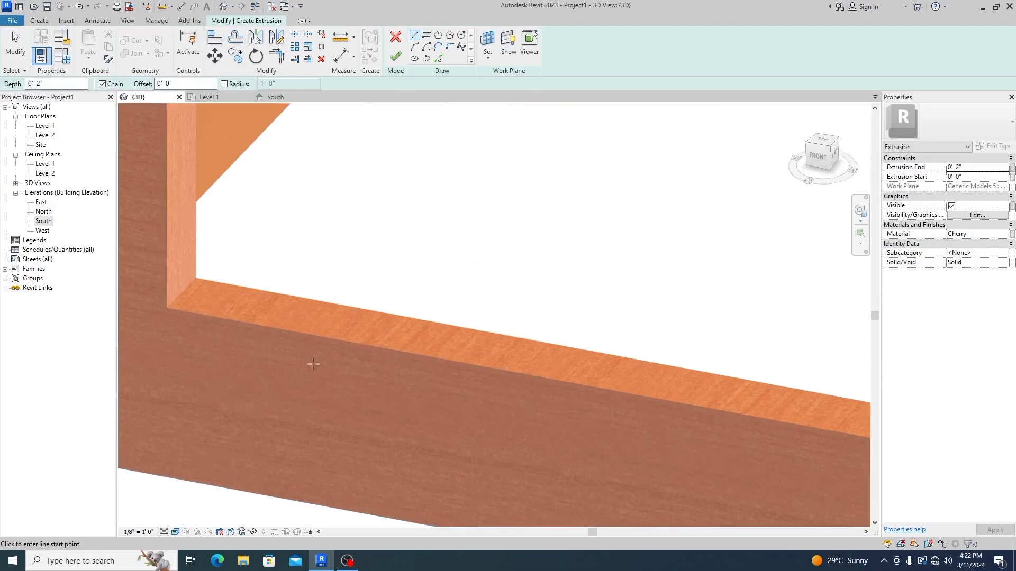
click(460, 35)
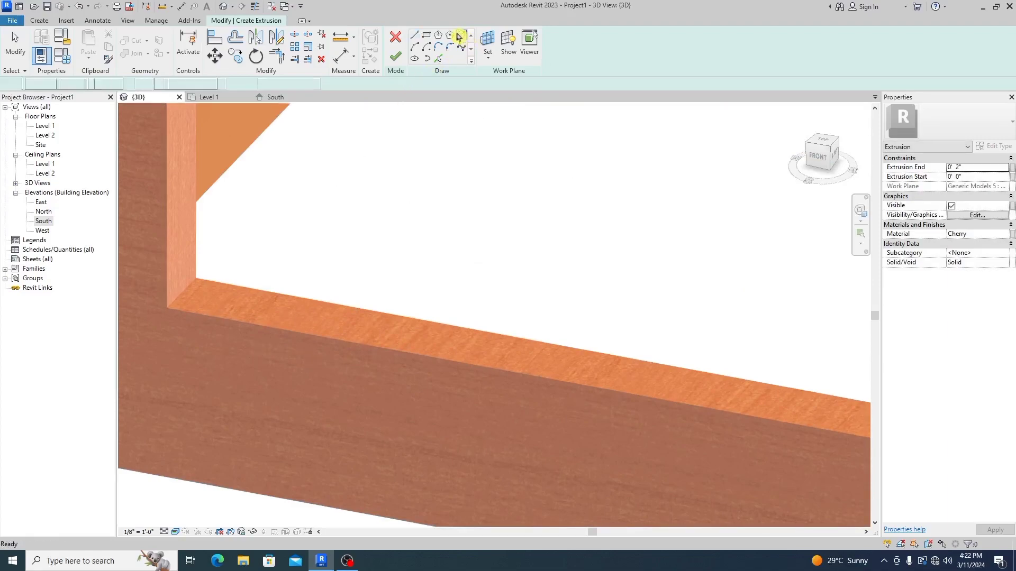
click(226, 306)
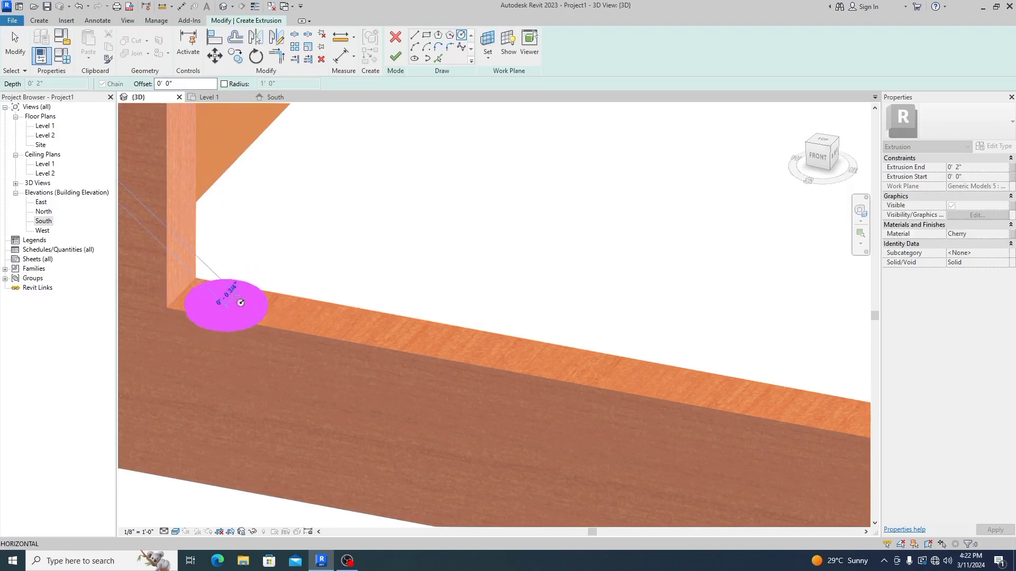
click(224, 315)
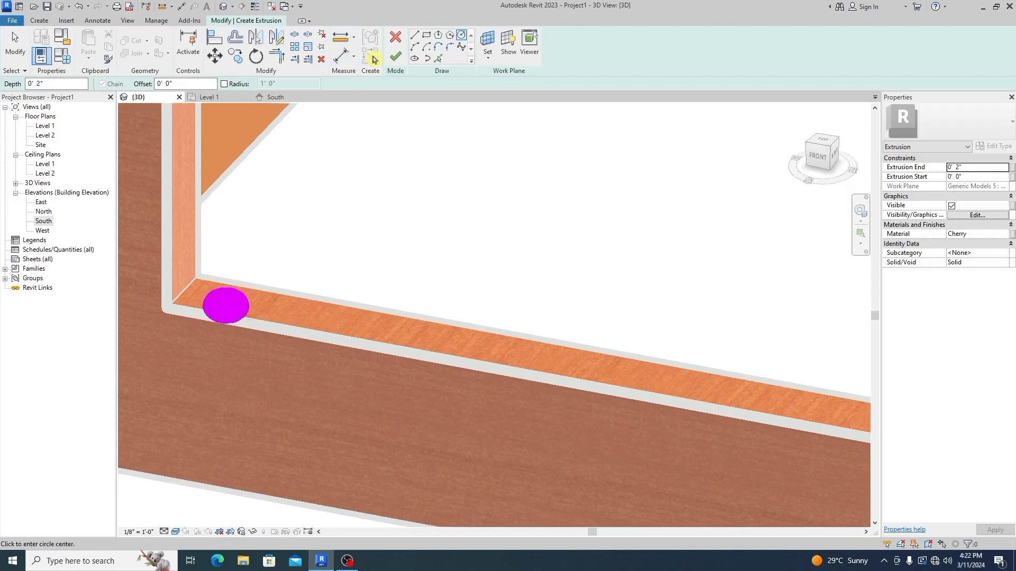
Finish the circle sketch to extrude the first bar 2" up from the lower opening's bottom face.
click(394, 59)
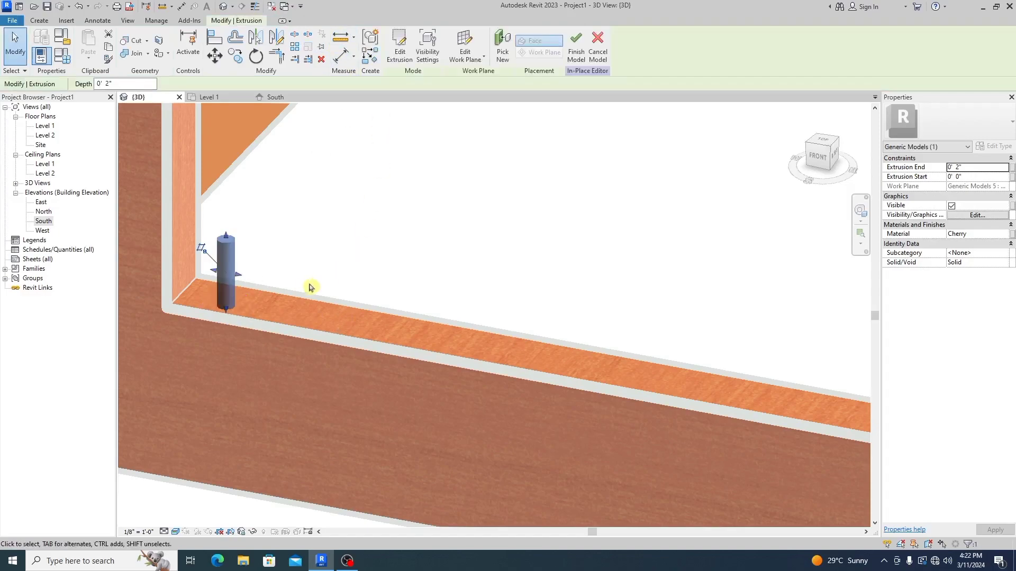
scroll(200, 262, down, 6)
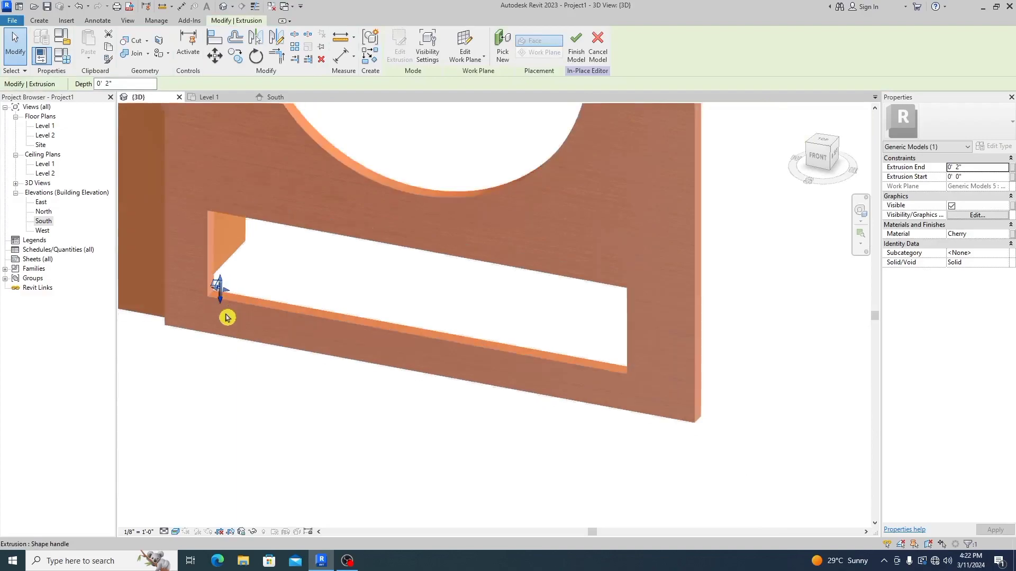
scroll(211, 354, down, 5)
scroll(150, 347, up, 6)
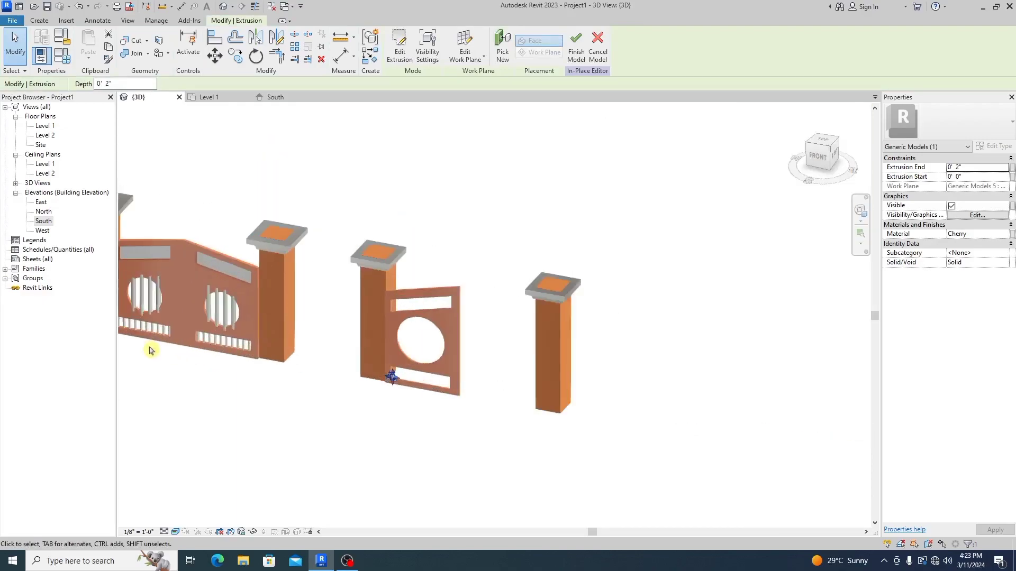
scroll(476, 389, up, 6)
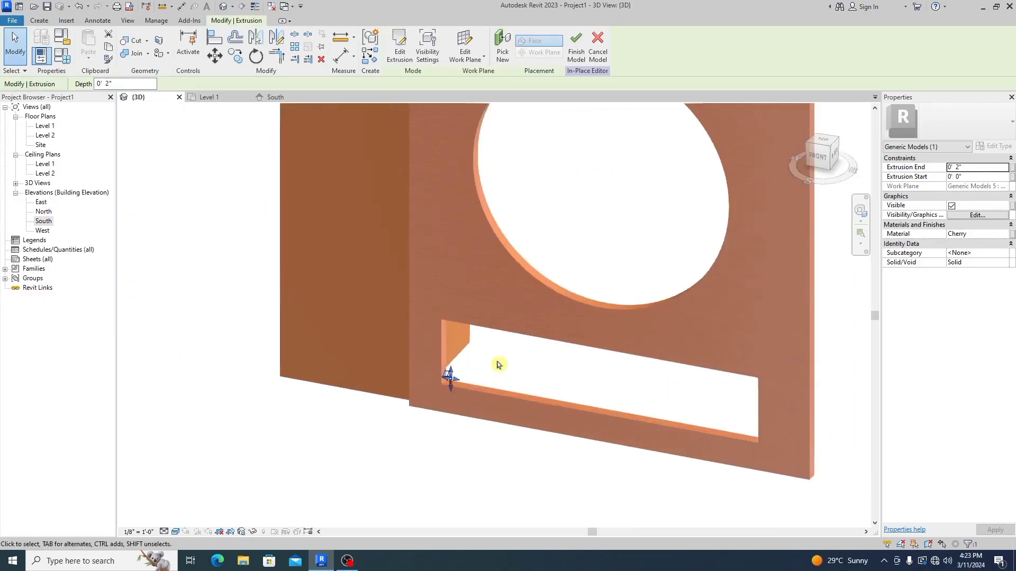
In the south elevation, stretch the bar from about 0.9" below the lower opening's bottom face to about 1' 0 3/4" above it.
click(288, 100)
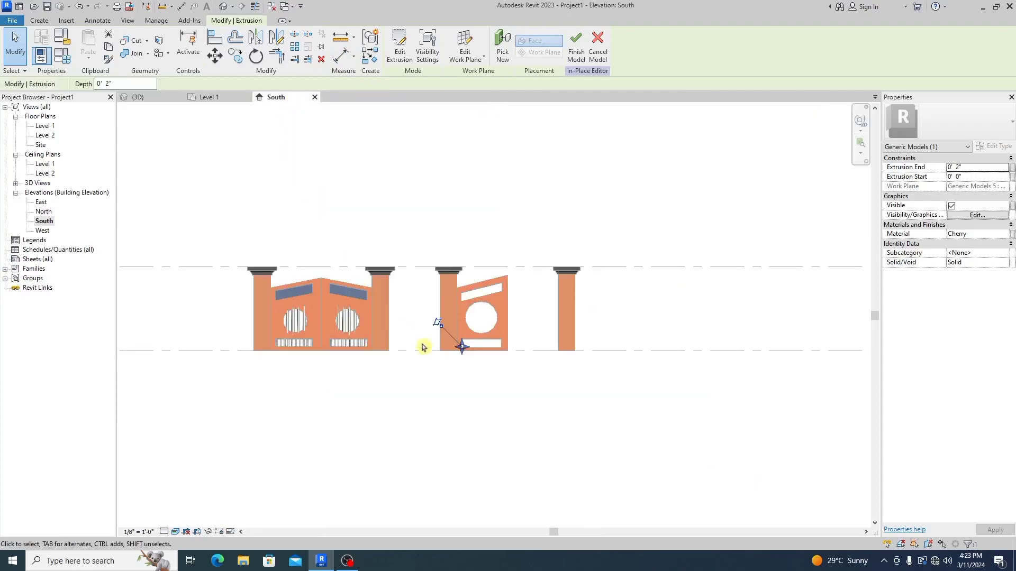
scroll(490, 332, up, 8)
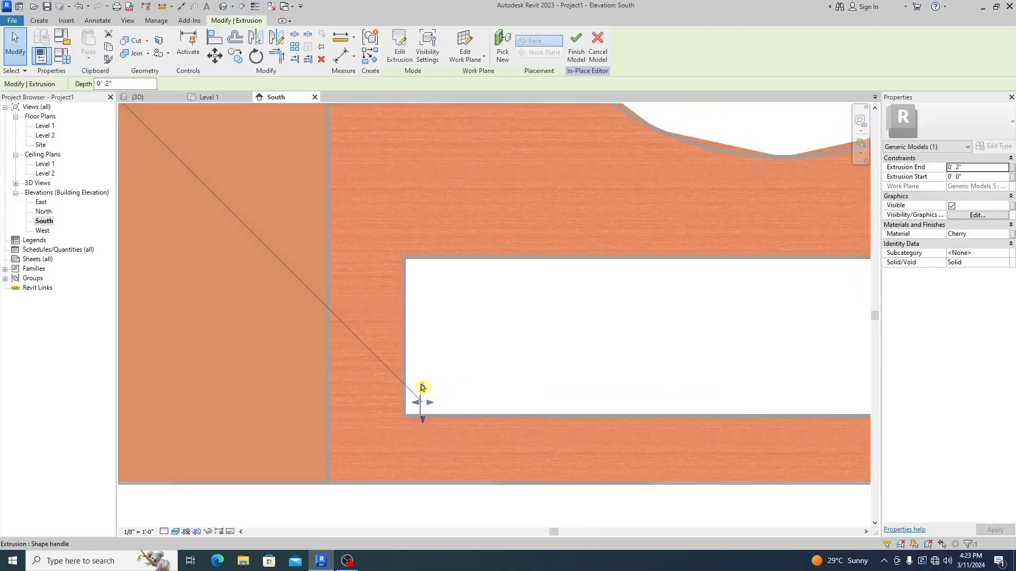
drag(422, 388, 428, 248)
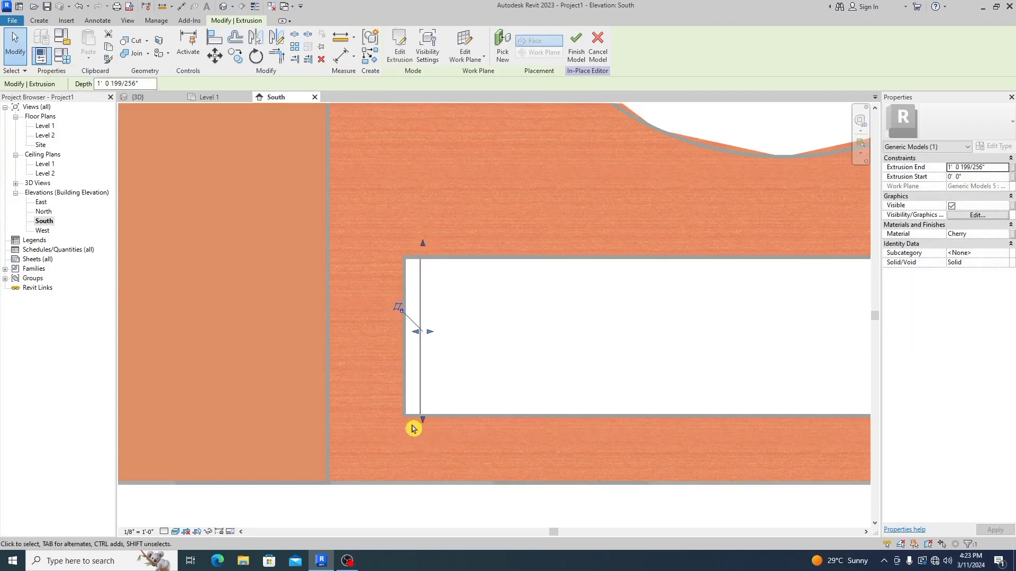
drag(416, 412, 423, 430)
click(447, 401)
scroll(492, 336, down, 3)
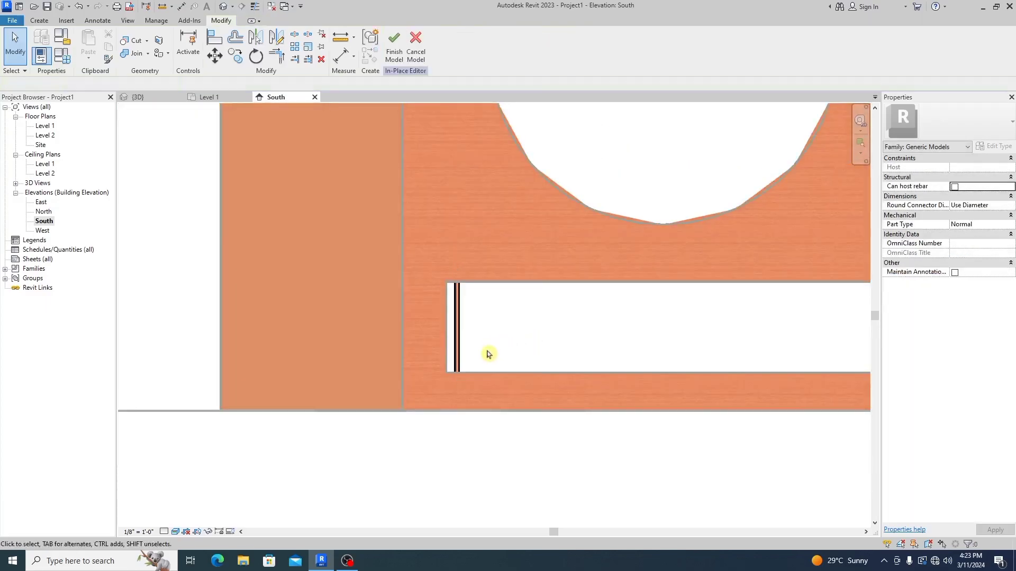
Change the bar's material to Iron, Ductile from the project's Metal materials.
click(460, 345)
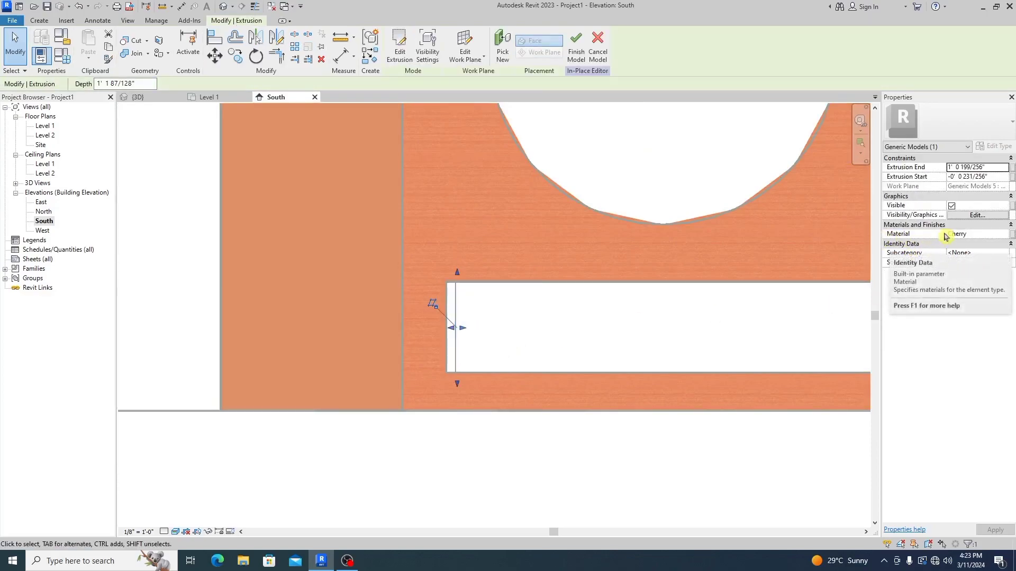
click(1006, 238)
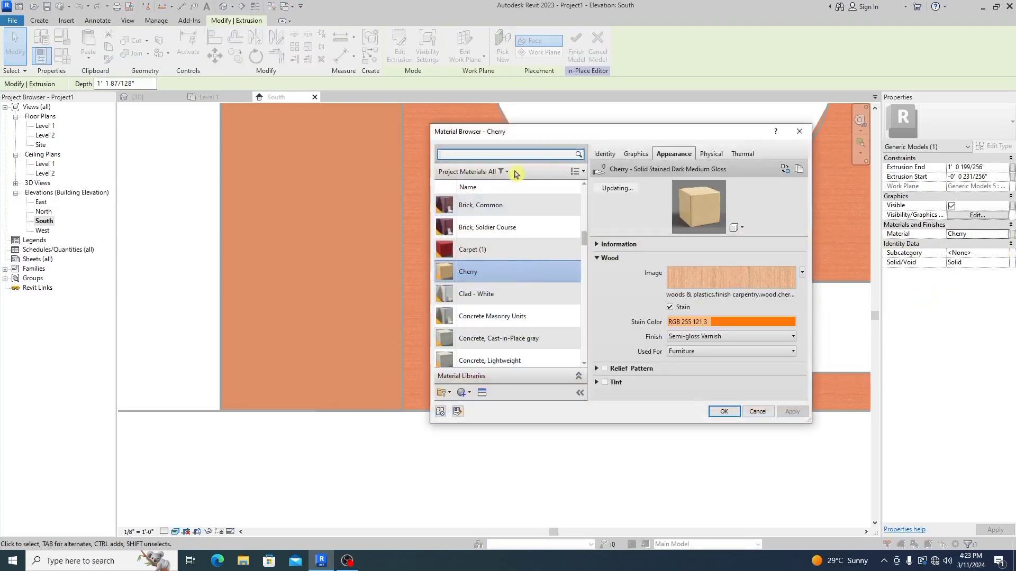
click(504, 172)
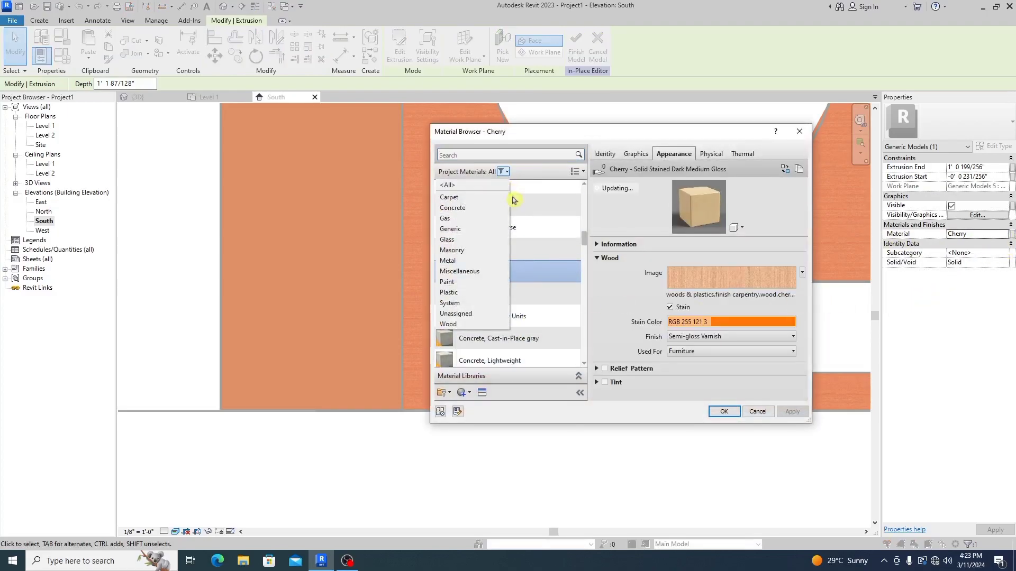
click(483, 260)
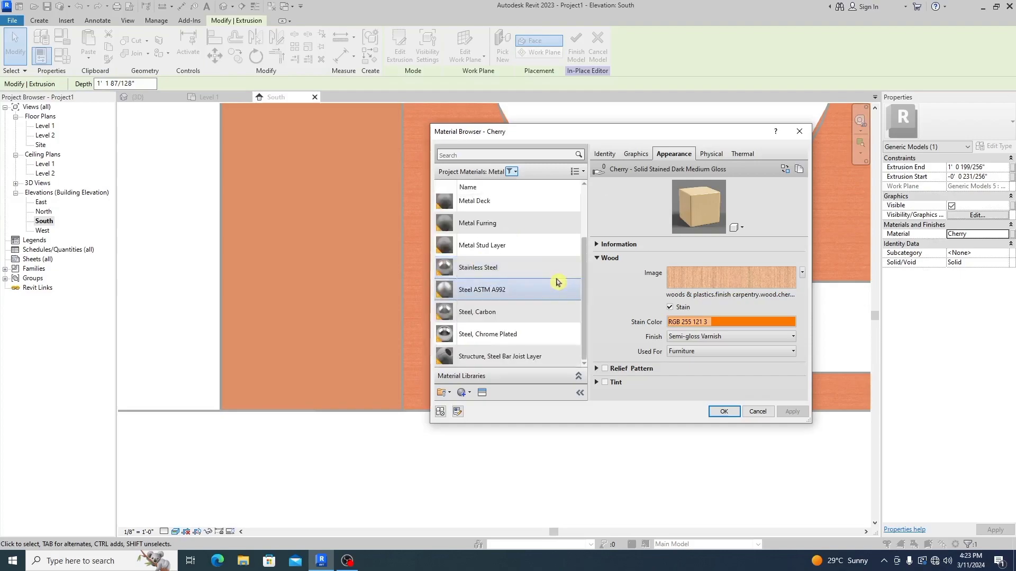
scroll(556, 283, up, 3)
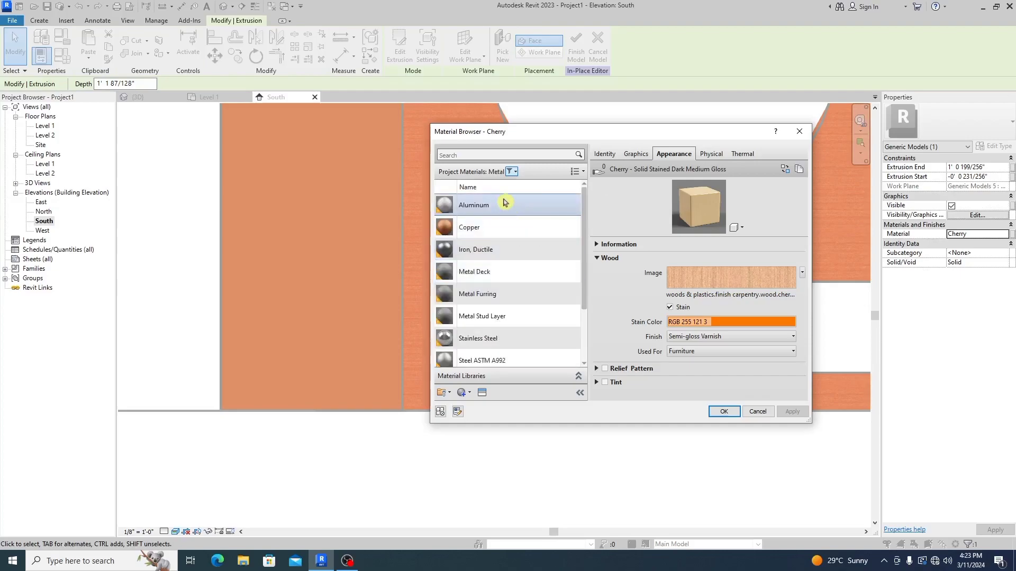
double_click(505, 257)
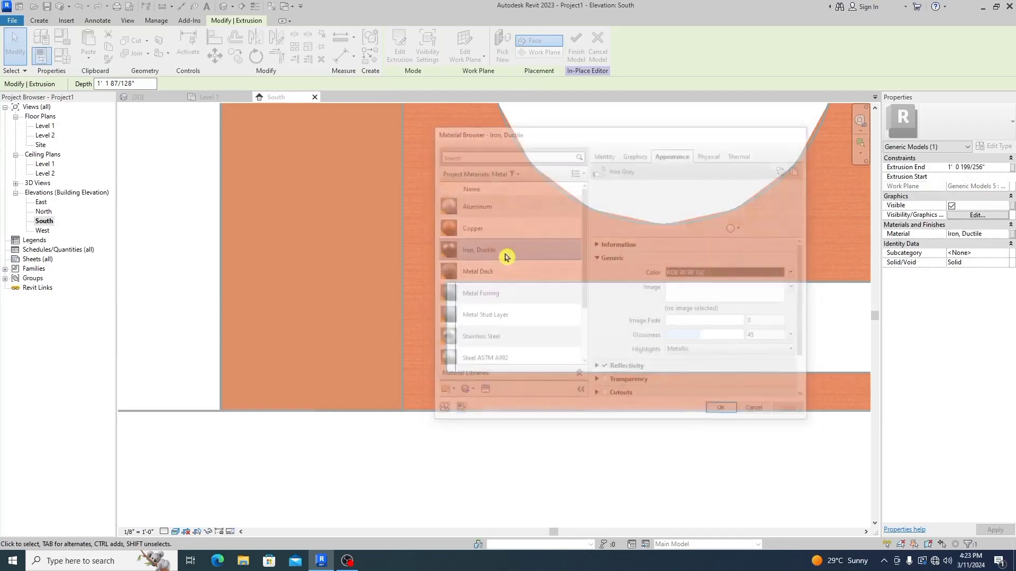
click(546, 319)
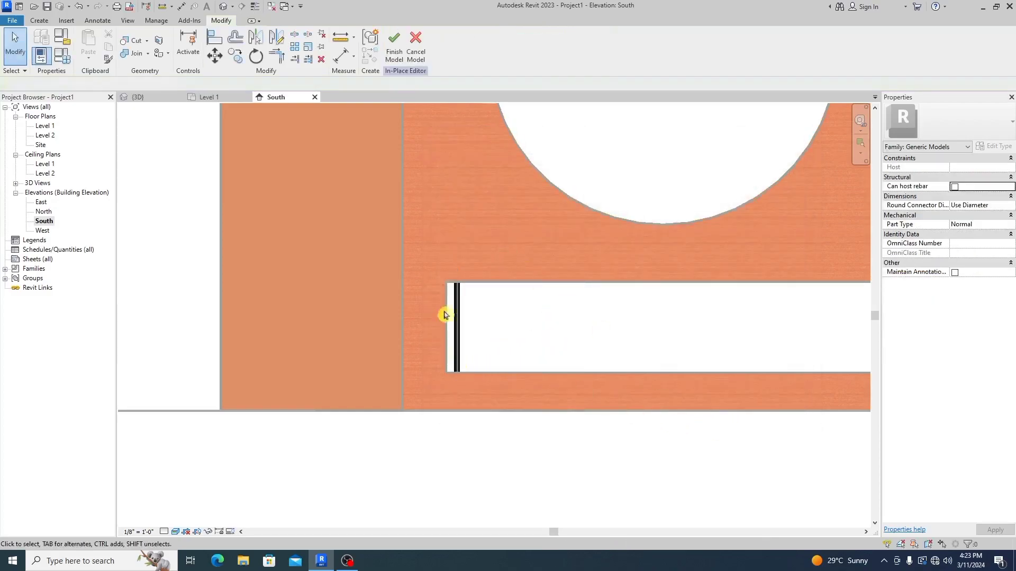
Array the bar linearly as 15 grouped items, with the last one near the lower opening's east end, and finish the in-place model.
scroll(422, 398, down, 5)
scroll(455, 372, up, 6)
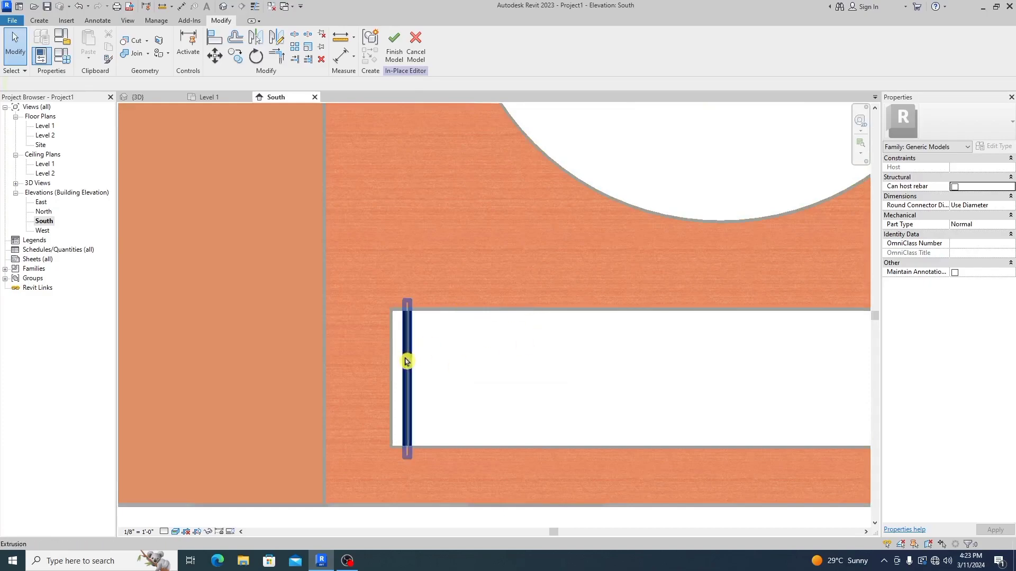
click(406, 362)
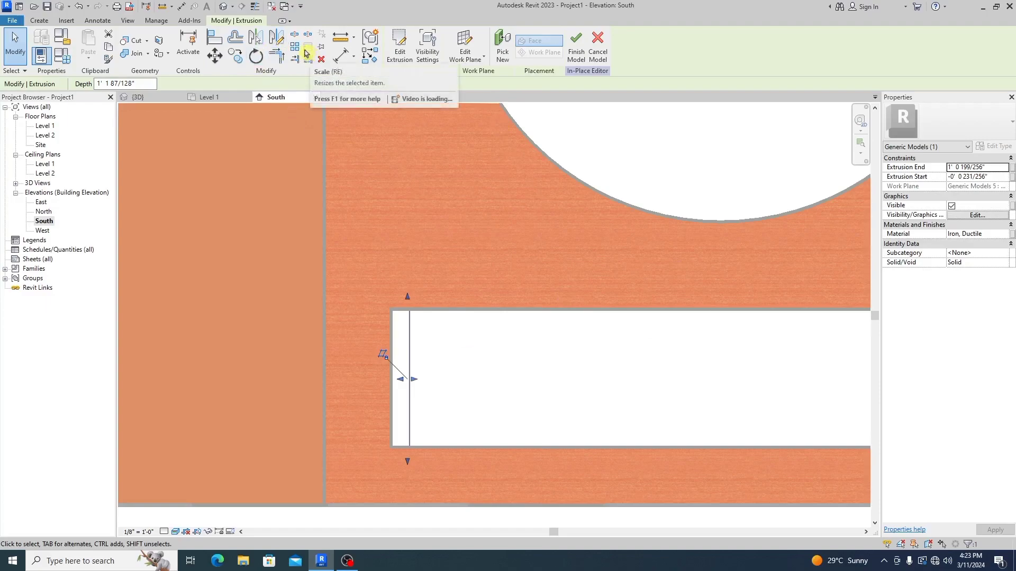
click(369, 55)
key(a)
key(r)
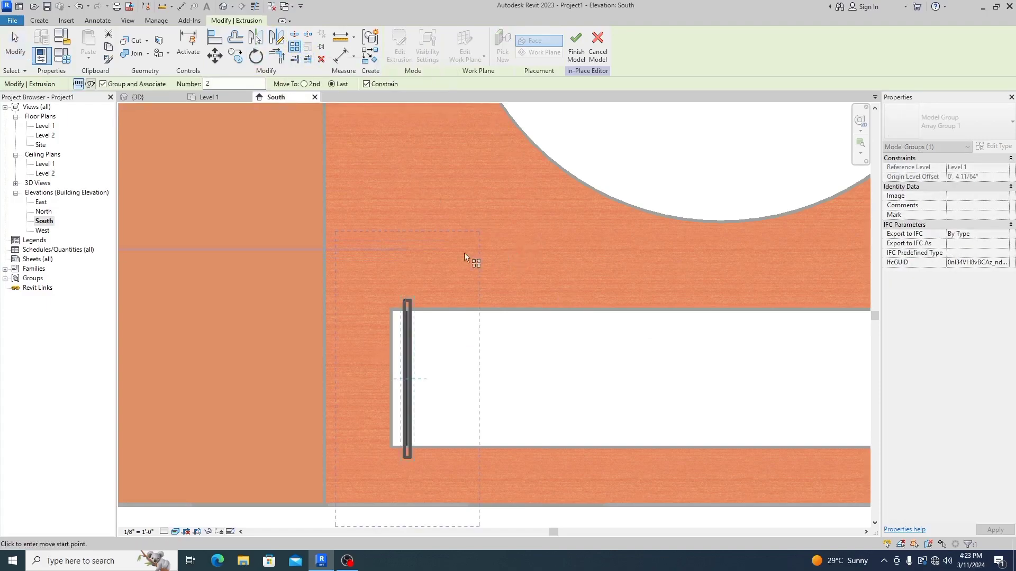
scroll(479, 249, down, 5)
scroll(524, 318, up, 3)
scroll(276, 340, up, 2)
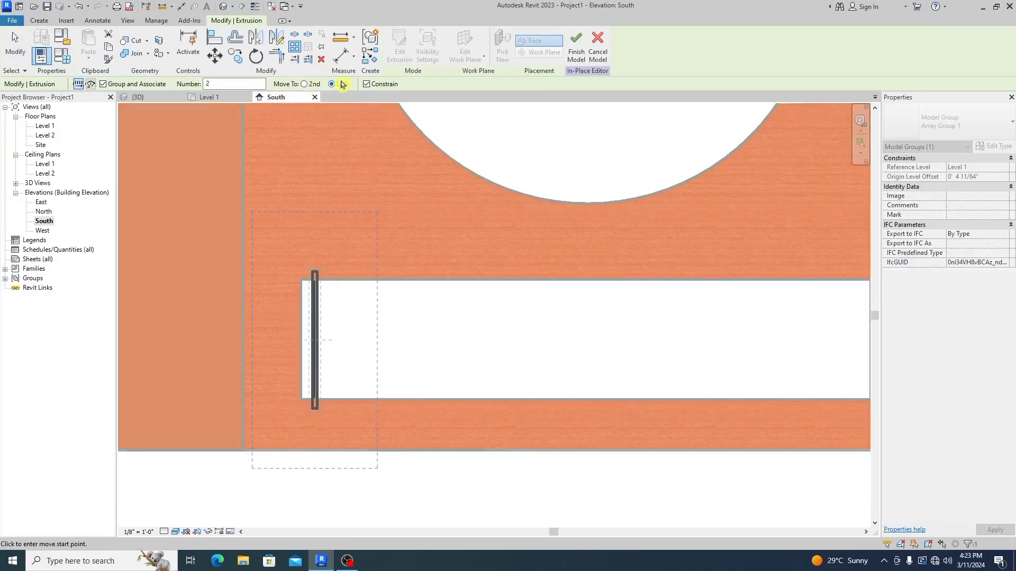
click(218, 84)
scroll(336, 318, down, 4)
scroll(328, 371, up, 2)
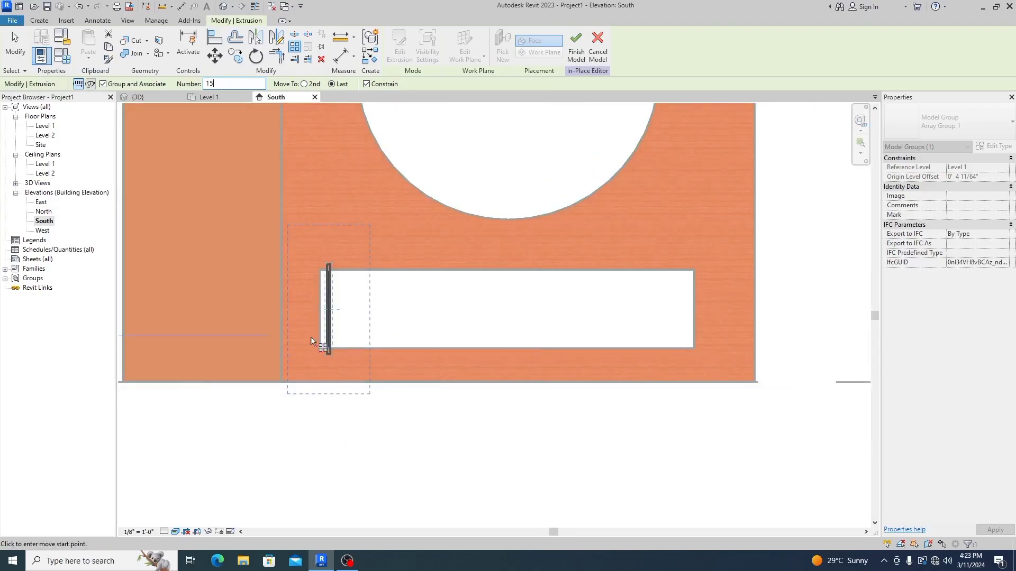
click(330, 353)
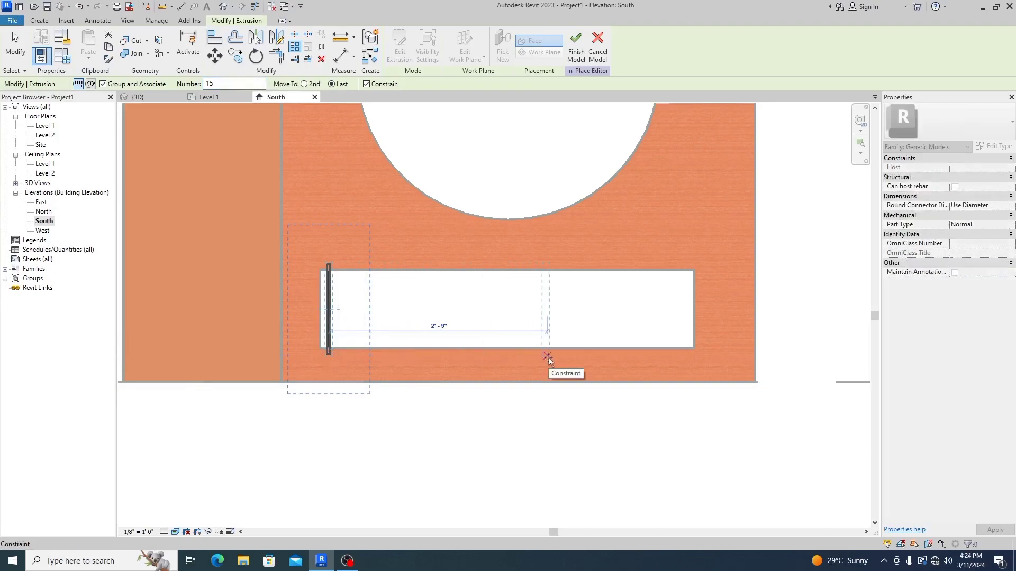
click(685, 364)
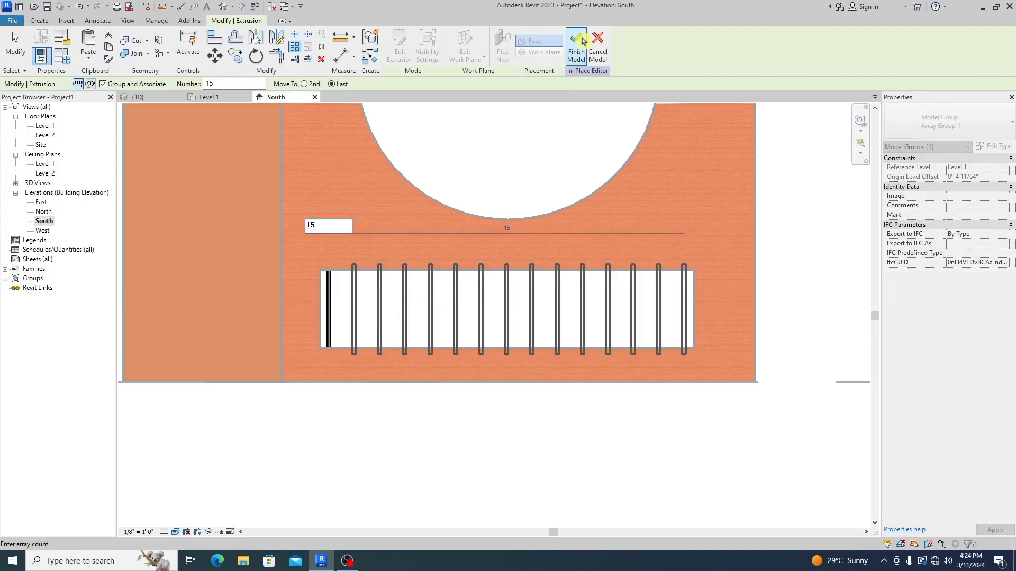
key(Return)
click(547, 316)
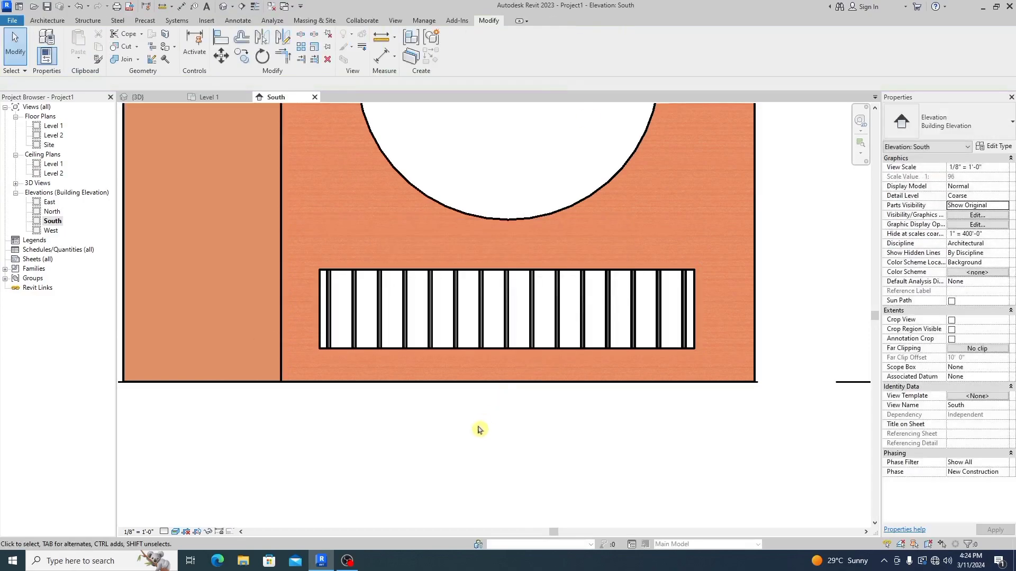
Examine the row of bars in the new leaf's lower opening in the south elevation and in 3D, beside the reference gate.
scroll(466, 423, down, 3)
scroll(476, 402, down, 3)
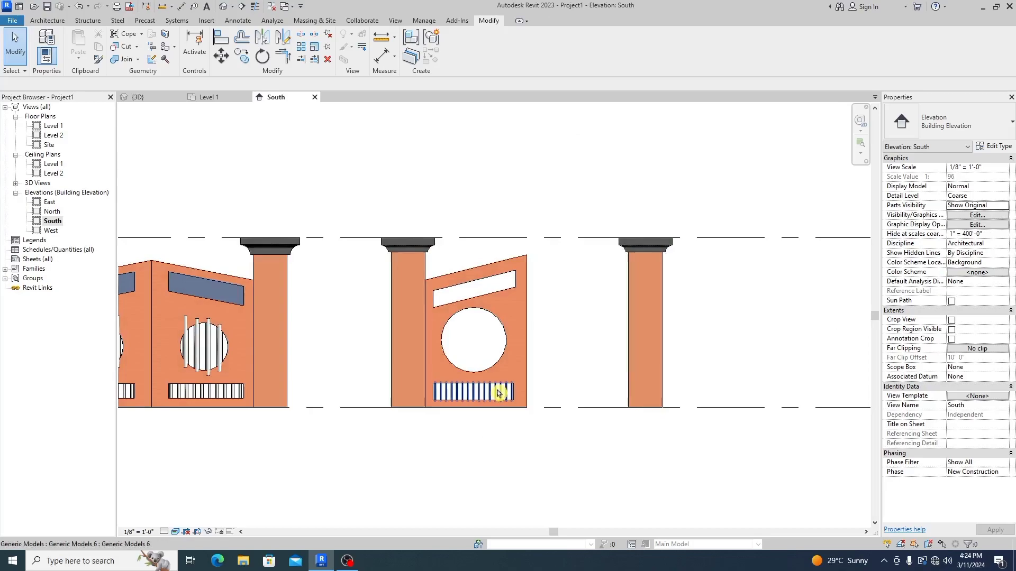
scroll(494, 402, up, 3)
scroll(495, 404, down, 1)
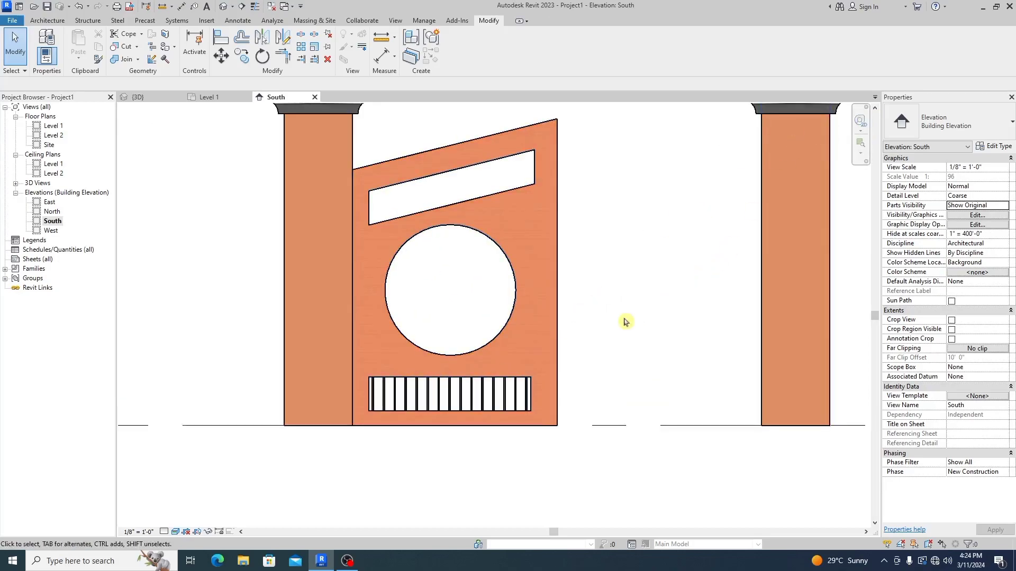
scroll(623, 321, down, 2)
middle_drag(632, 324, 510, 340)
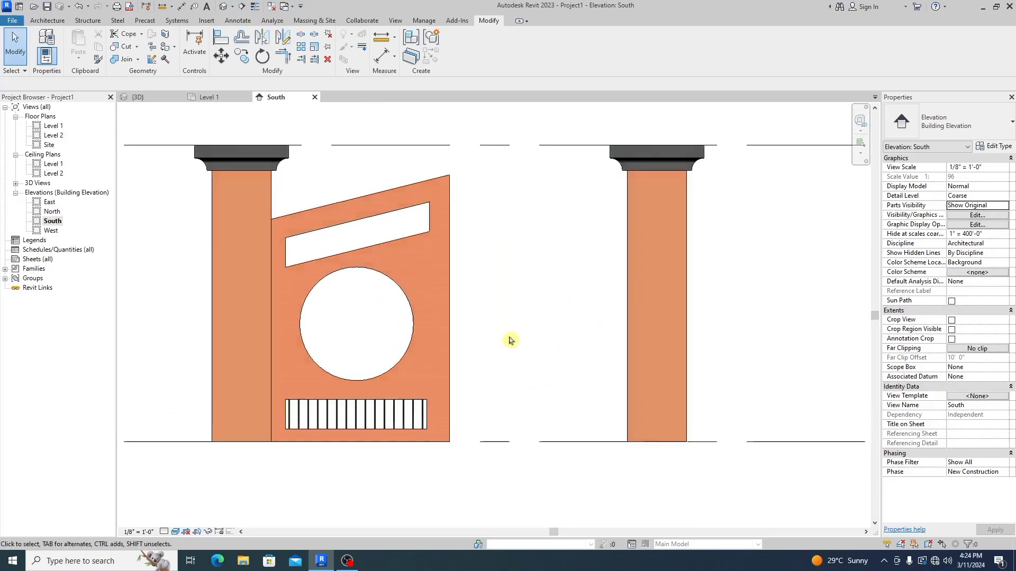
scroll(370, 412, down, 2)
click(137, 96)
scroll(517, 381, down, 3)
scroll(524, 377, up, 1)
mouse_move(524, 376)
shift+middle_down()
mouse_move(492, 389)
mouse_move(475, 372)
mouse_move(541, 365)
shift+middle_up()
scroll(537, 373, up, 5)
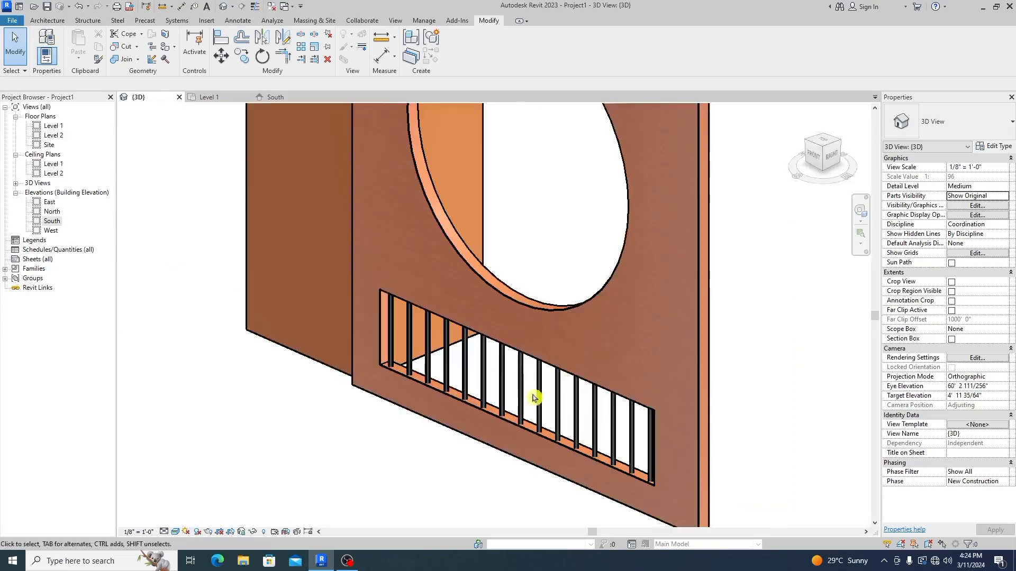
scroll(489, 369, up, 5)
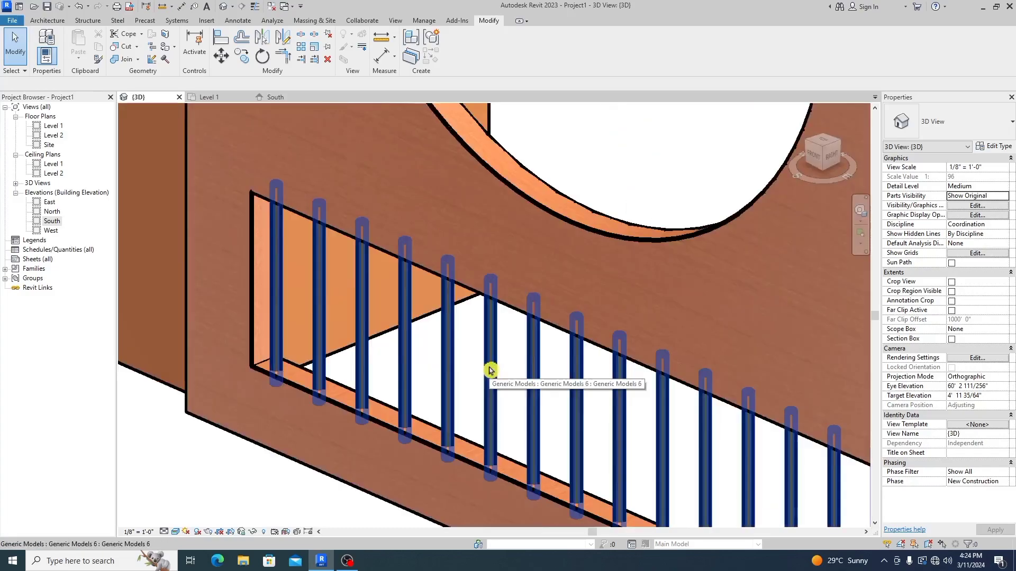
scroll(490, 371, down, 5)
scroll(489, 370, down, 5)
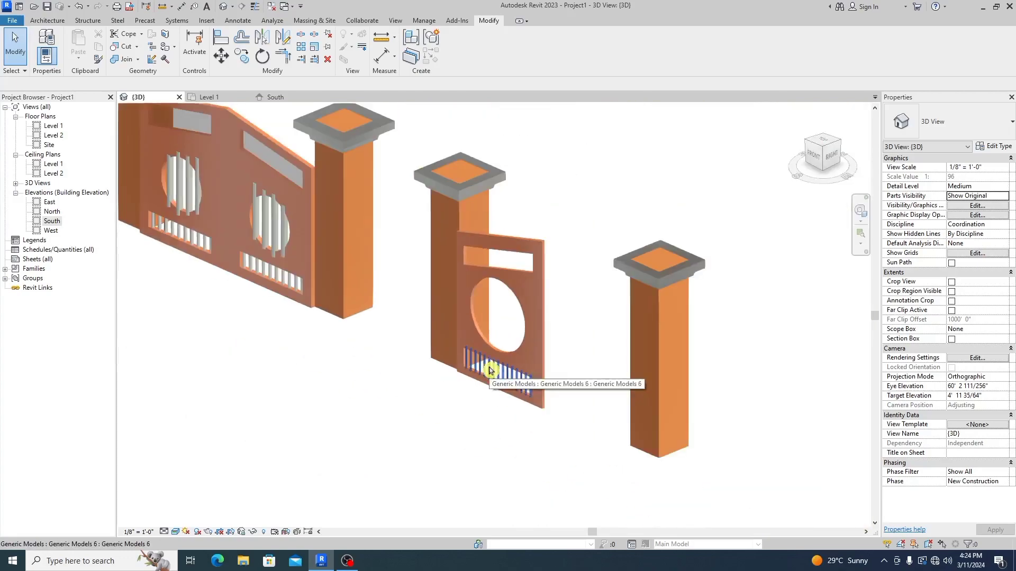
In the south elevation, start a new in-place component in the Generic Models category for the new leaf's upper opening.
scroll(561, 256, up, 4)
scroll(327, 235, up, 2)
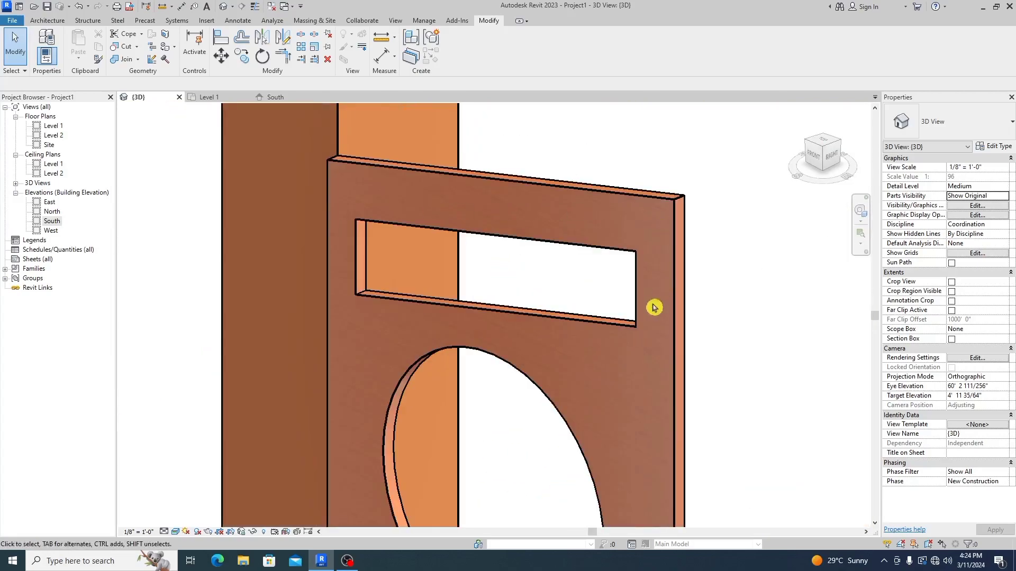
click(295, 97)
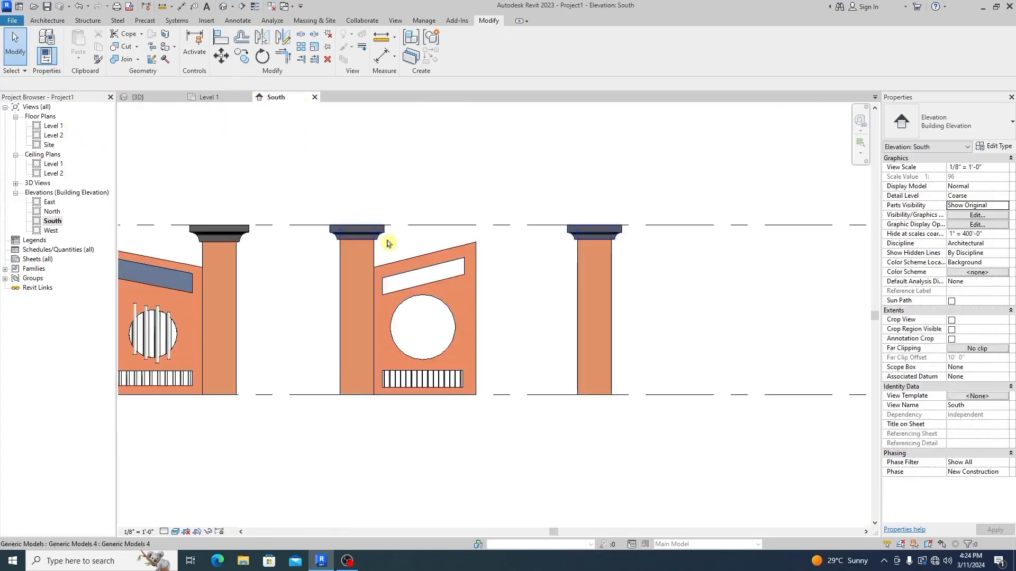
scroll(427, 256, up, 4)
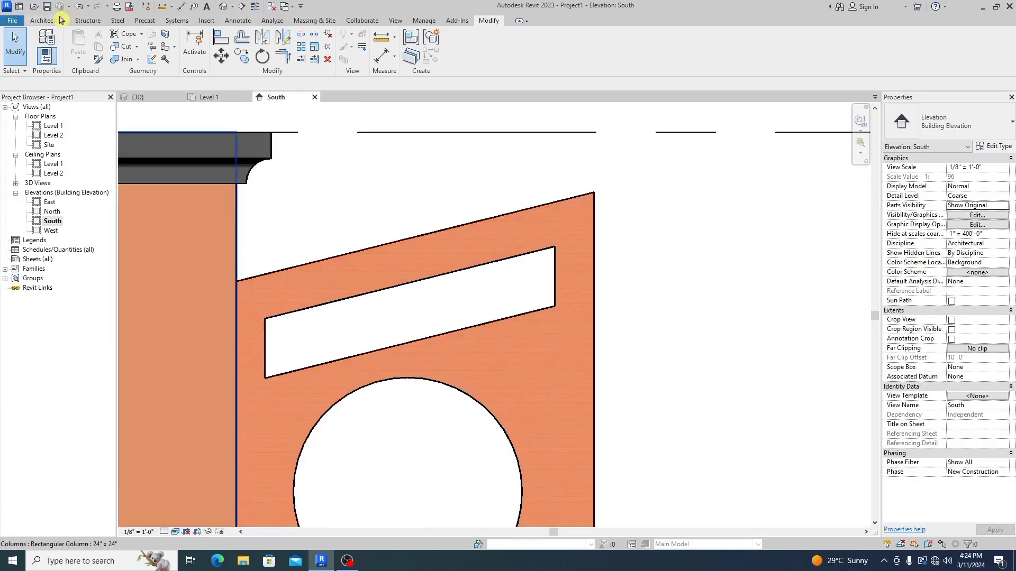
click(62, 20)
click(120, 59)
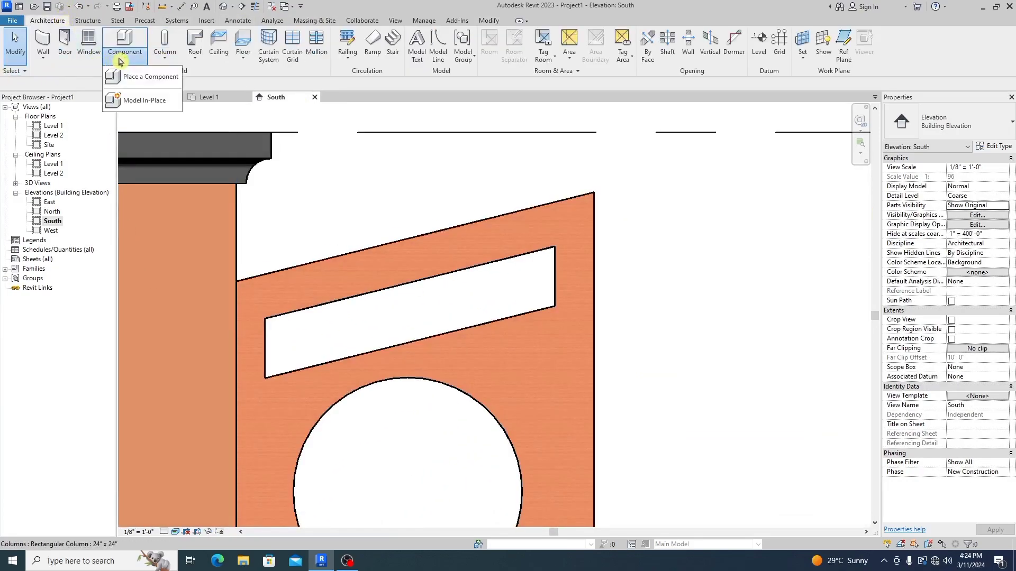
click(139, 101)
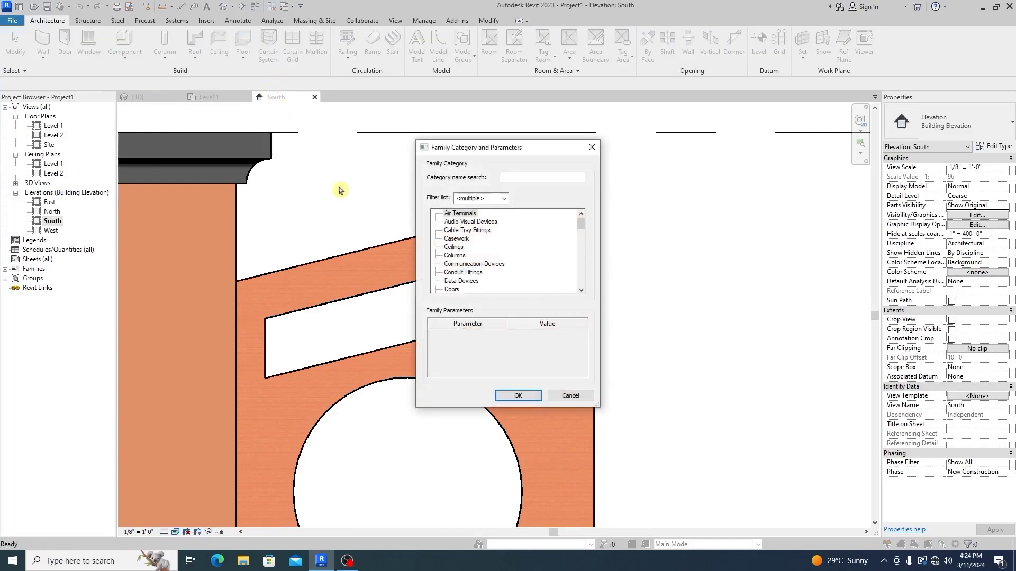
scroll(534, 253, down, 3)
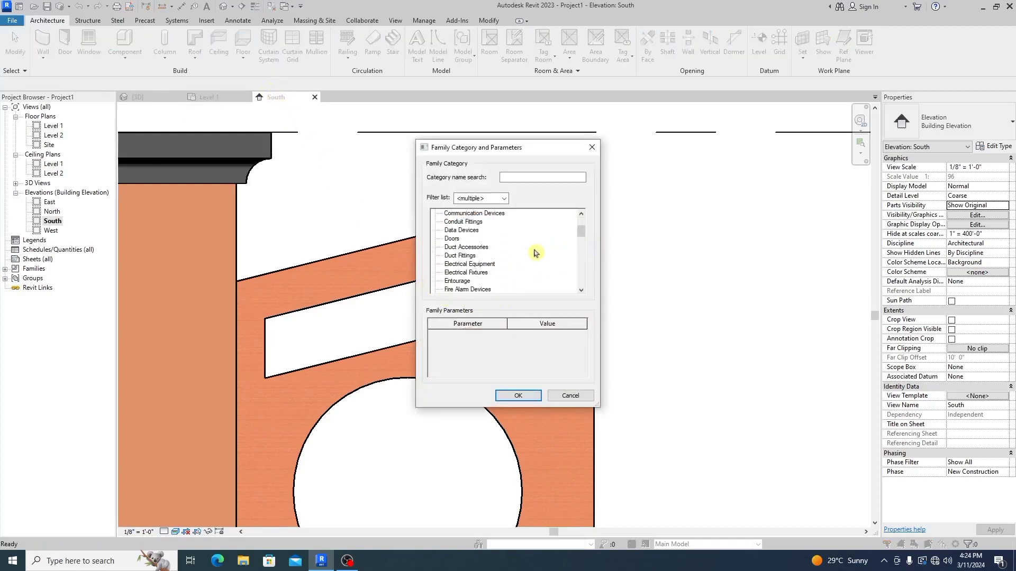
scroll(534, 253, down, 3)
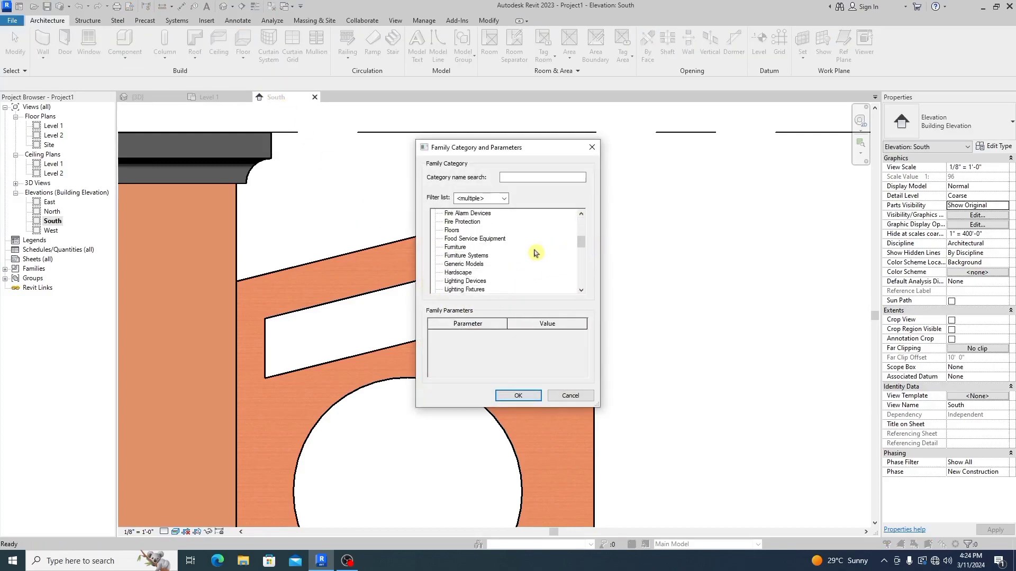
double_click(470, 265)
click(489, 299)
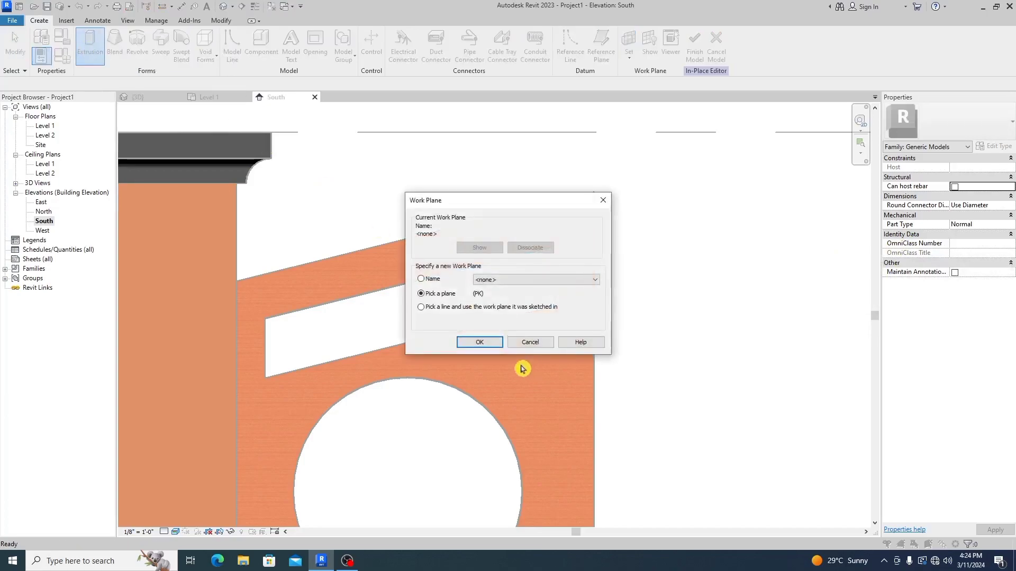
Start an extrusion on the new leaf's front face and set its material to Glass from the project's Glass materials.
click(493, 346)
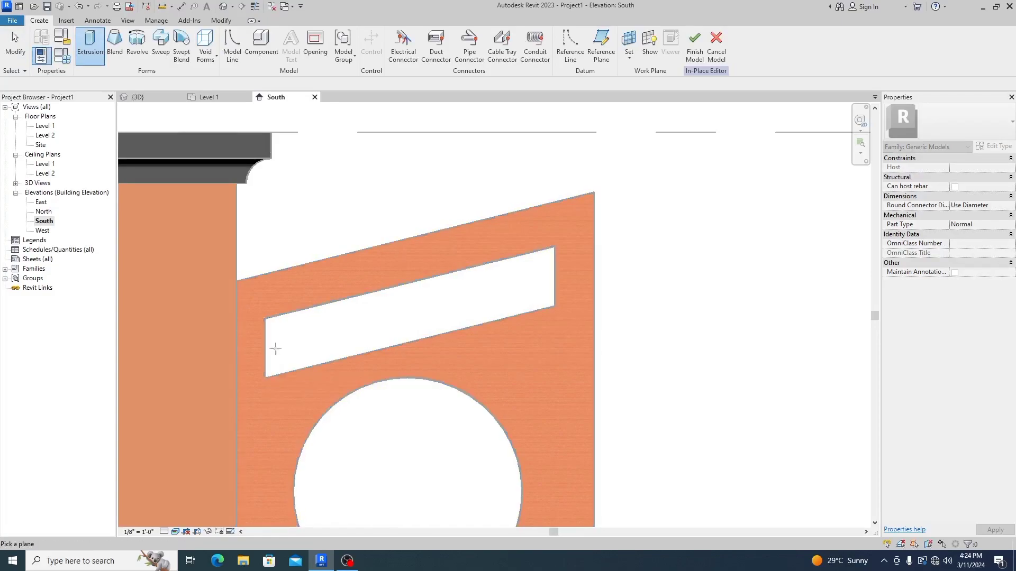
click(361, 358)
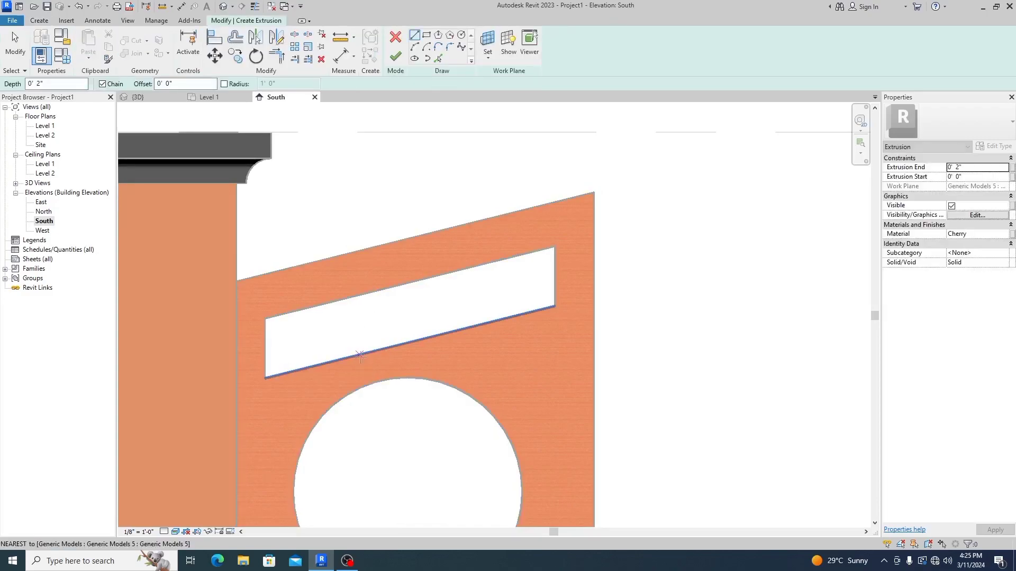
click(1005, 235)
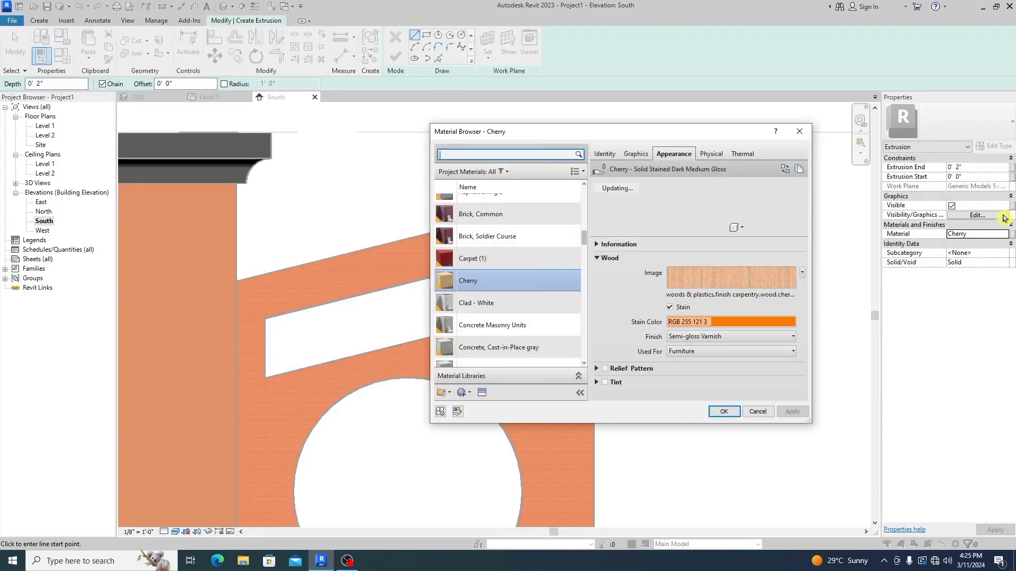
click(503, 172)
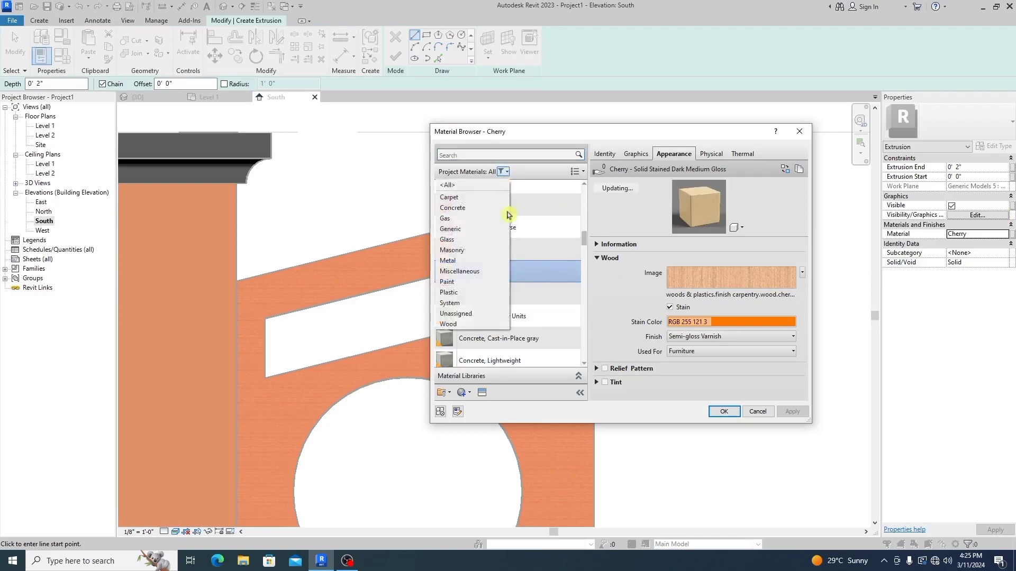
click(471, 240)
click(471, 199)
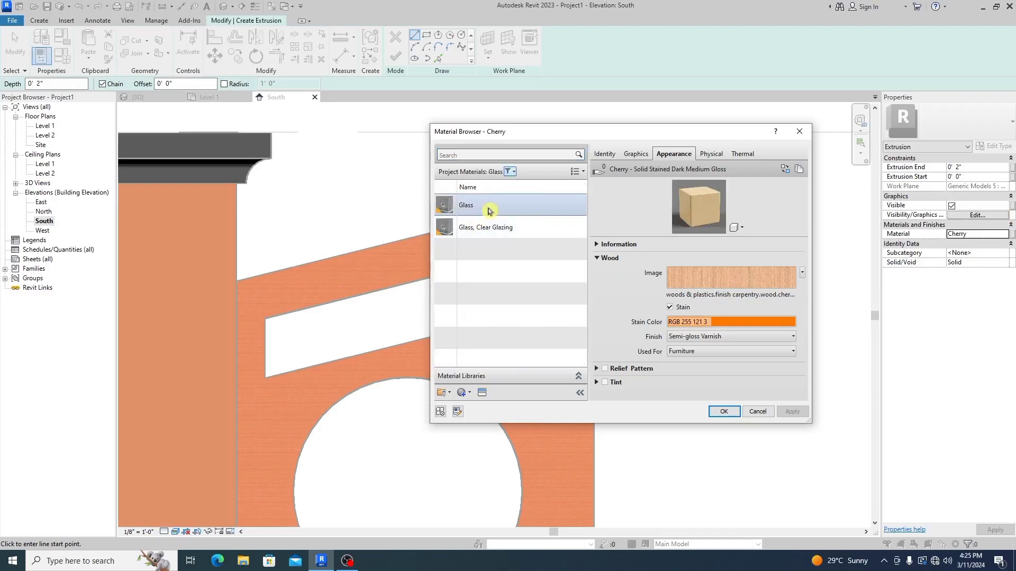
click(724, 412)
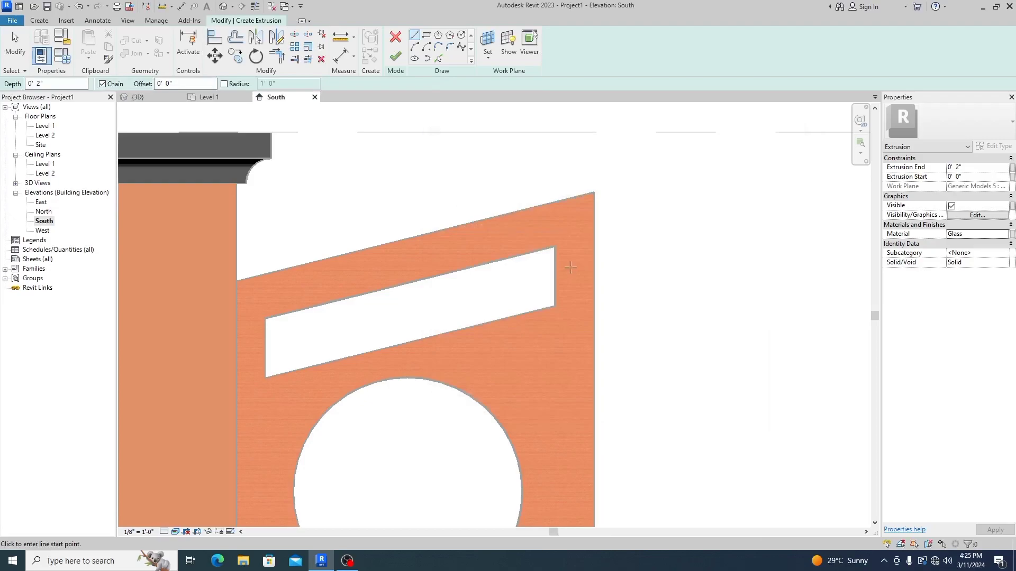
Change the glazing color in the Glass material's appearance to Bronze.
click(1006, 234)
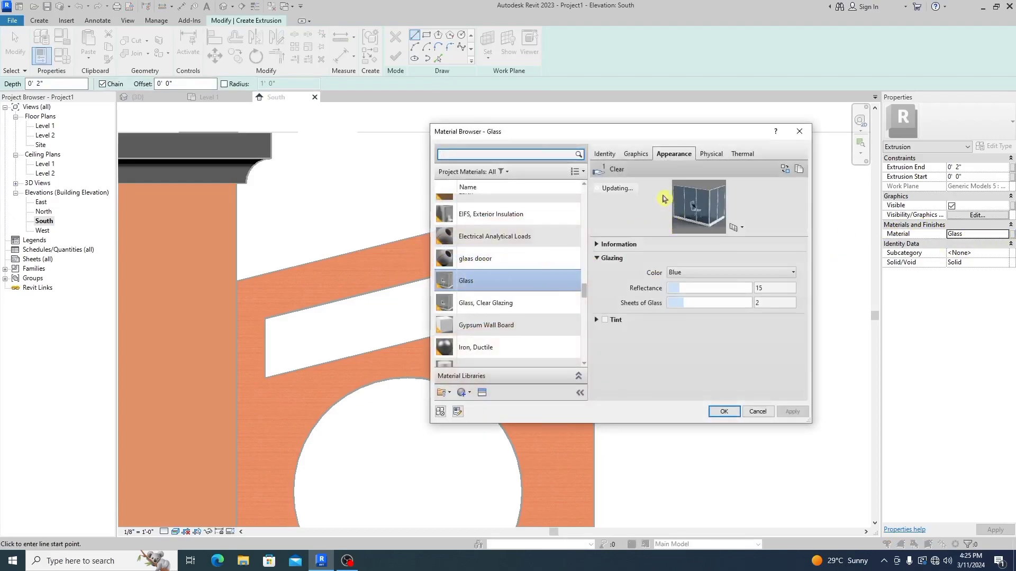
click(694, 274)
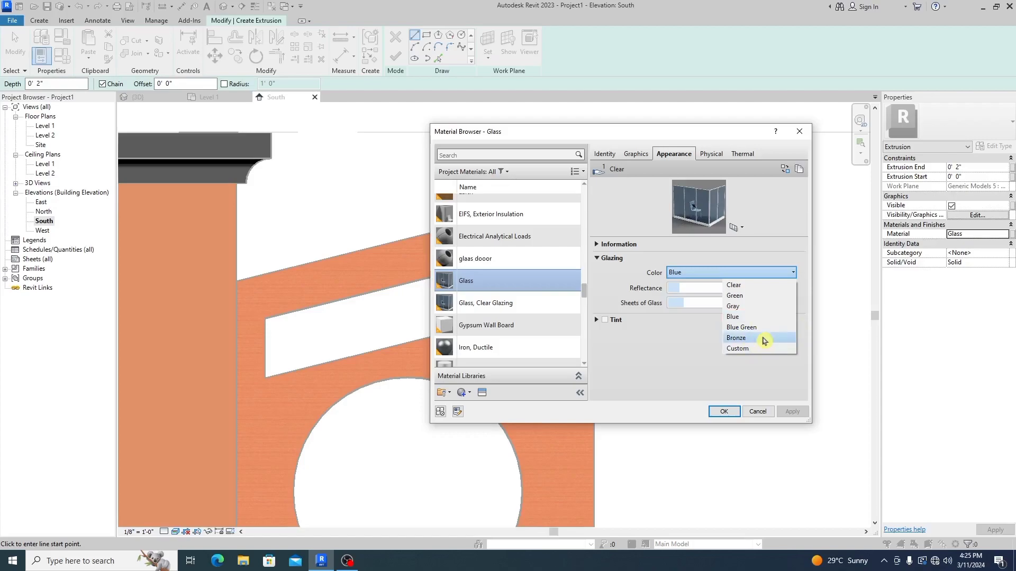
click(764, 337)
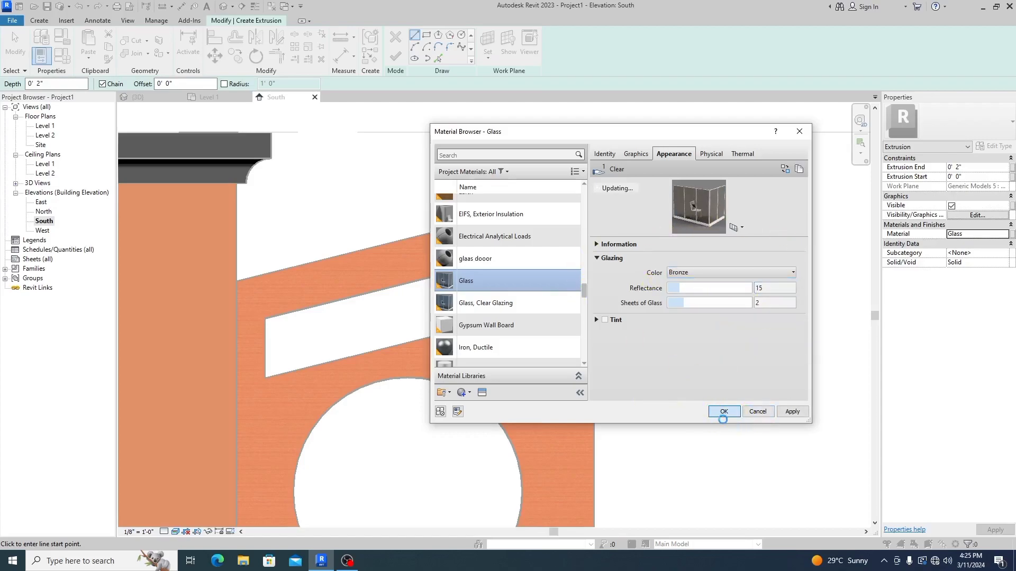
click(722, 414)
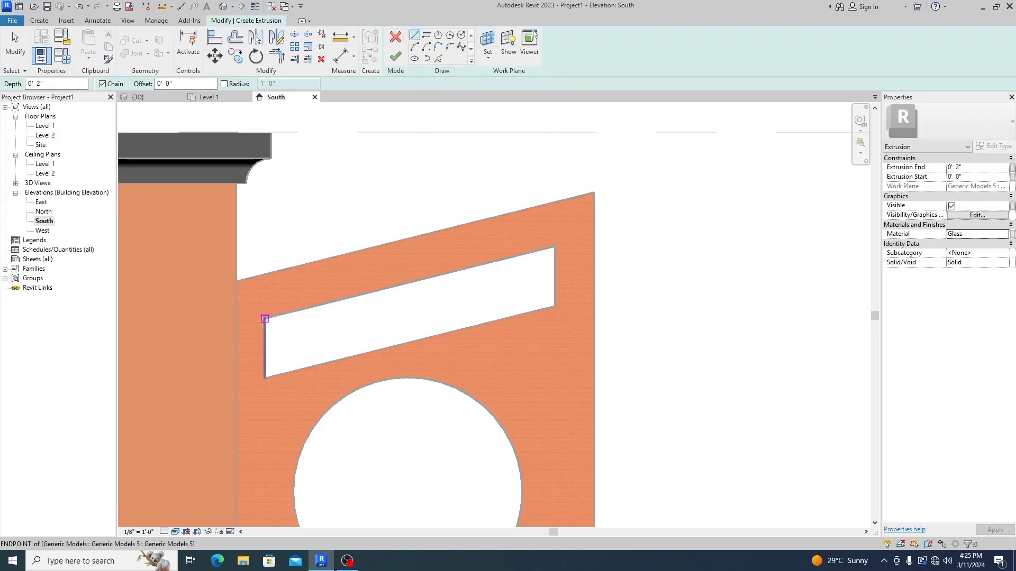
Trace the slanted upper opening's four corners as a closed profile, extrude it 2", and finish the in-place model.
click(264, 318)
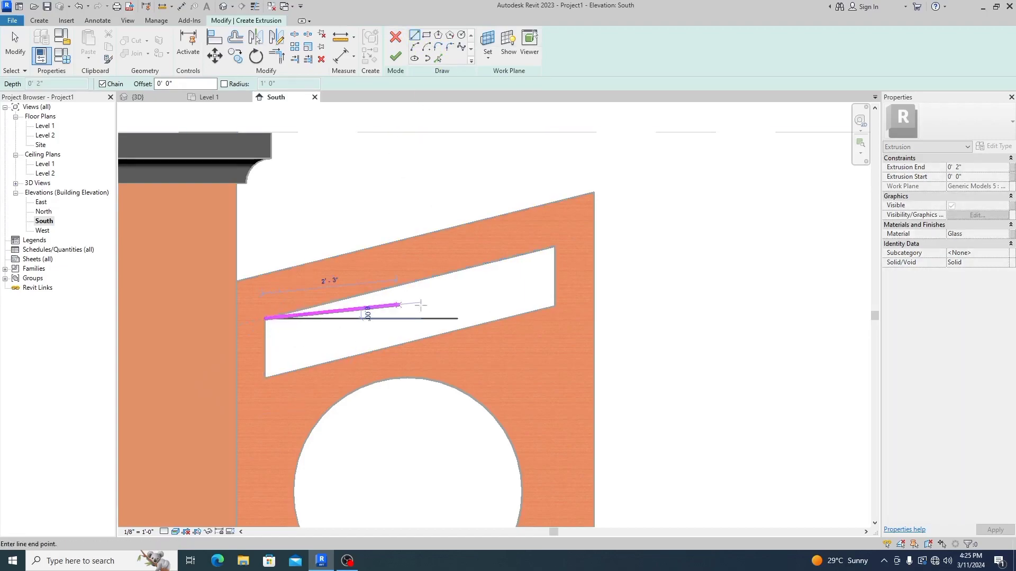
click(554, 247)
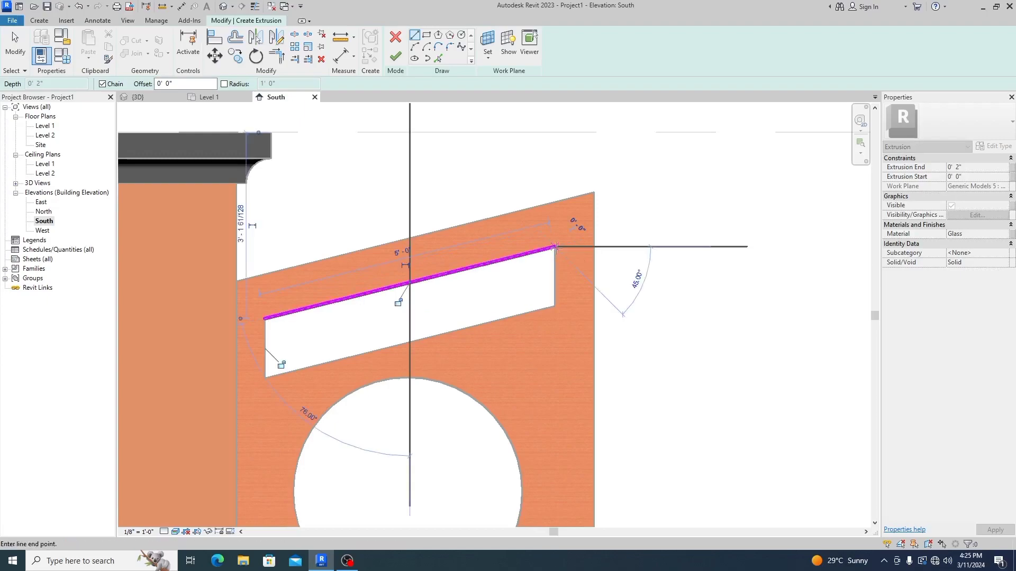
click(554, 307)
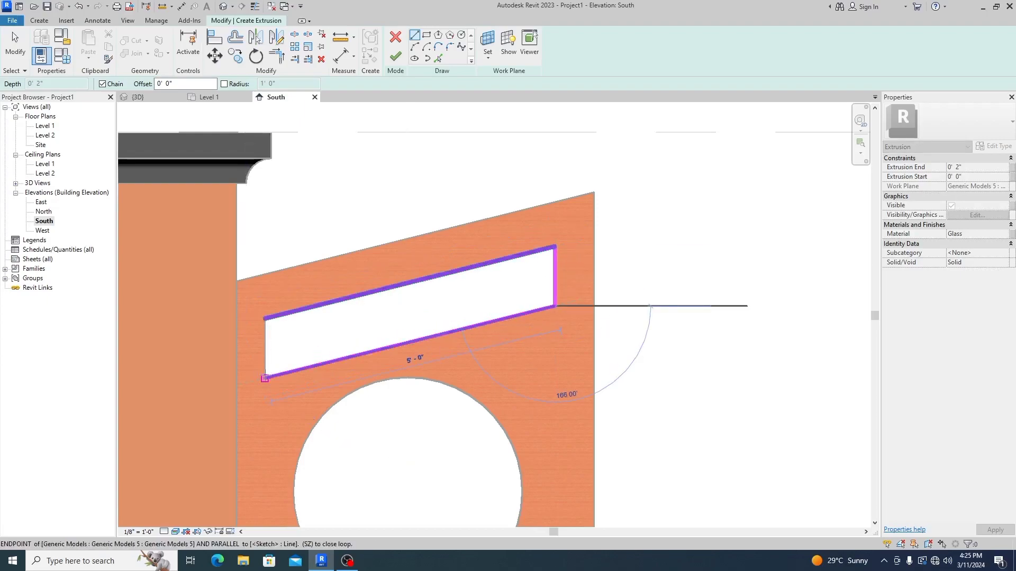
click(265, 379)
click(264, 318)
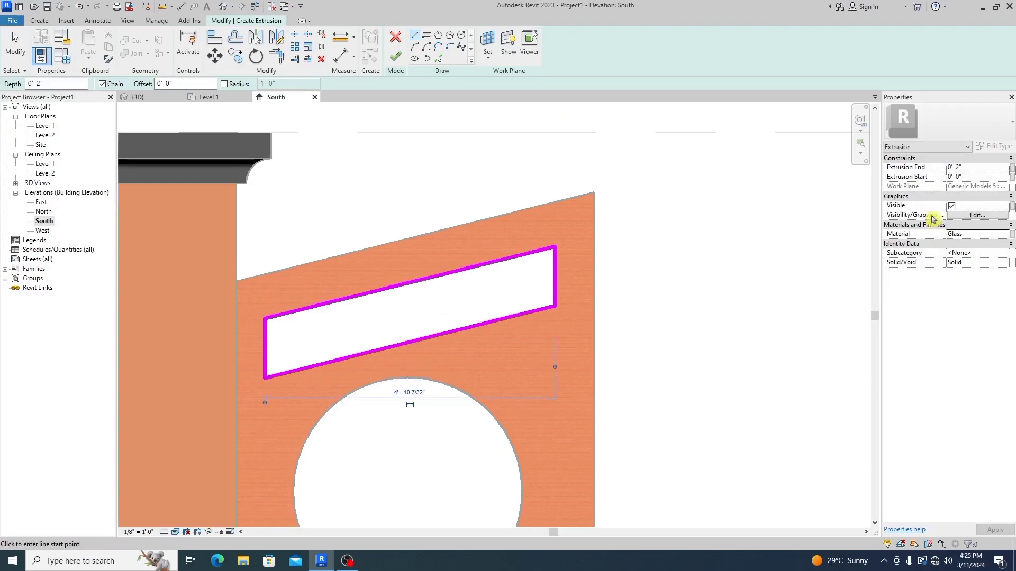
click(396, 56)
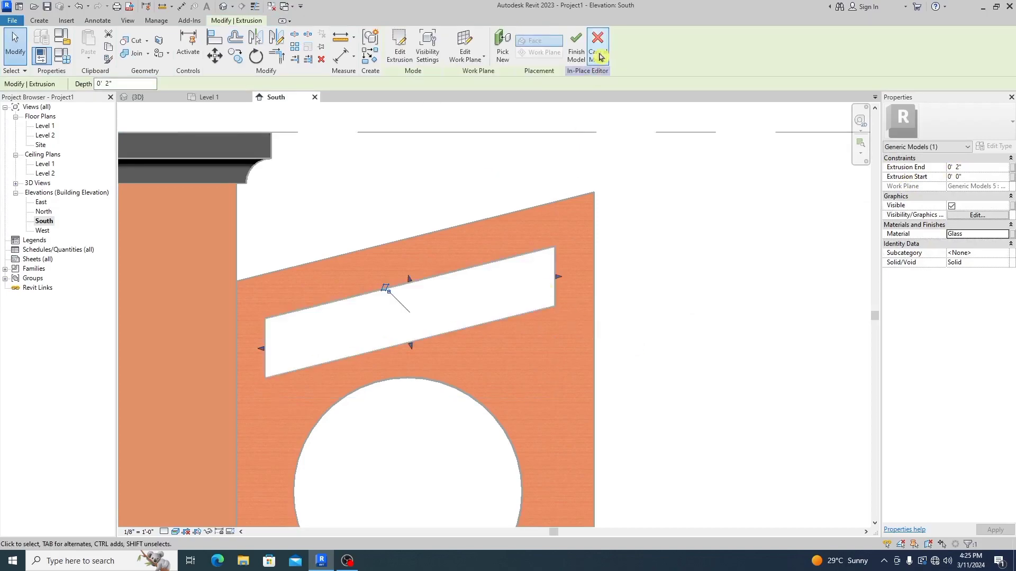
click(576, 47)
Examine how the glass panel sits in the new leaf's upper opening in the south elevation and in 3D.
scroll(459, 356, down, 5)
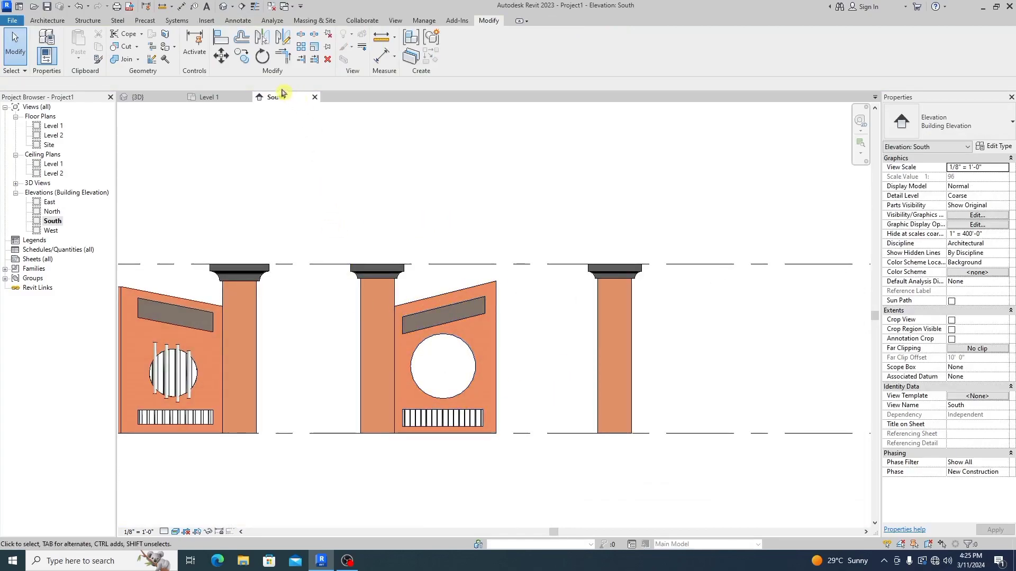
click(137, 98)
scroll(582, 381, down, 5)
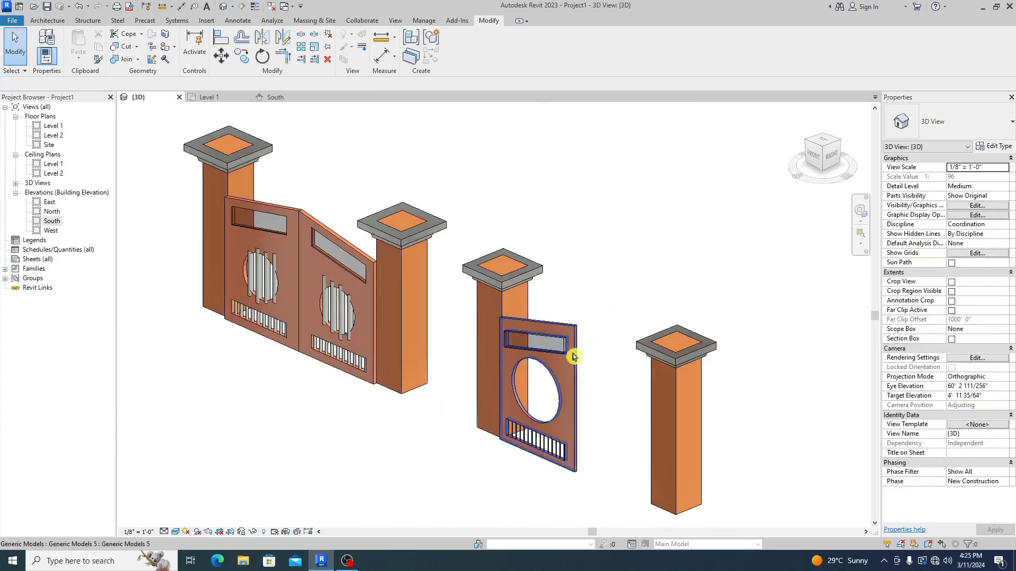
scroll(539, 351, up, 2)
scroll(539, 351, up, 2)
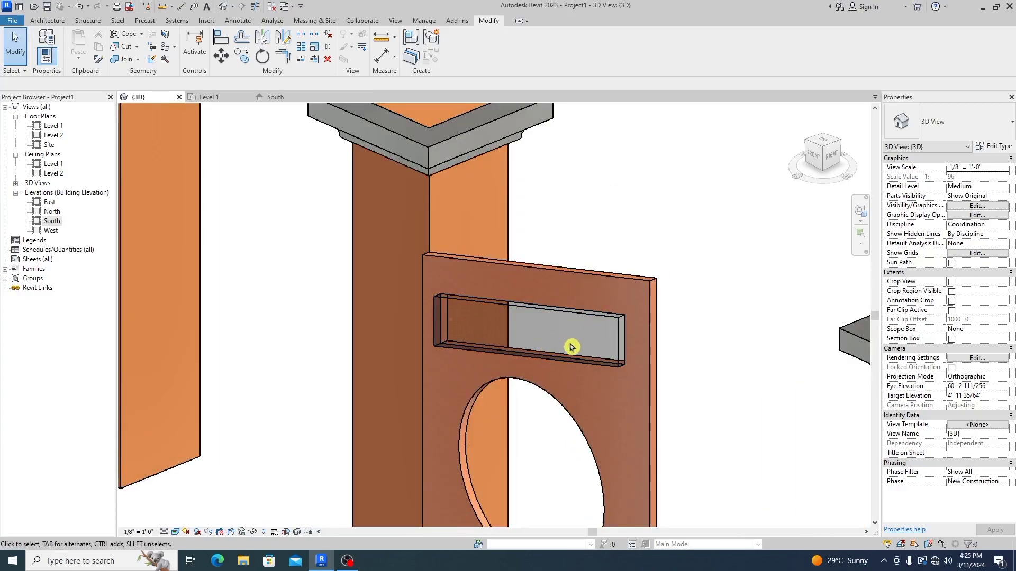
click(577, 366)
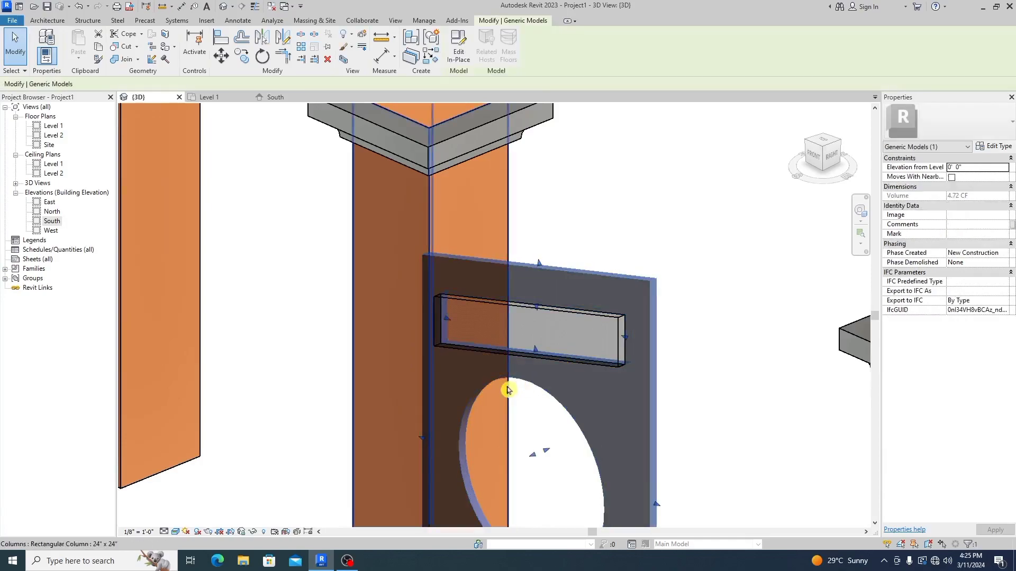
scroll(562, 346, up, 2)
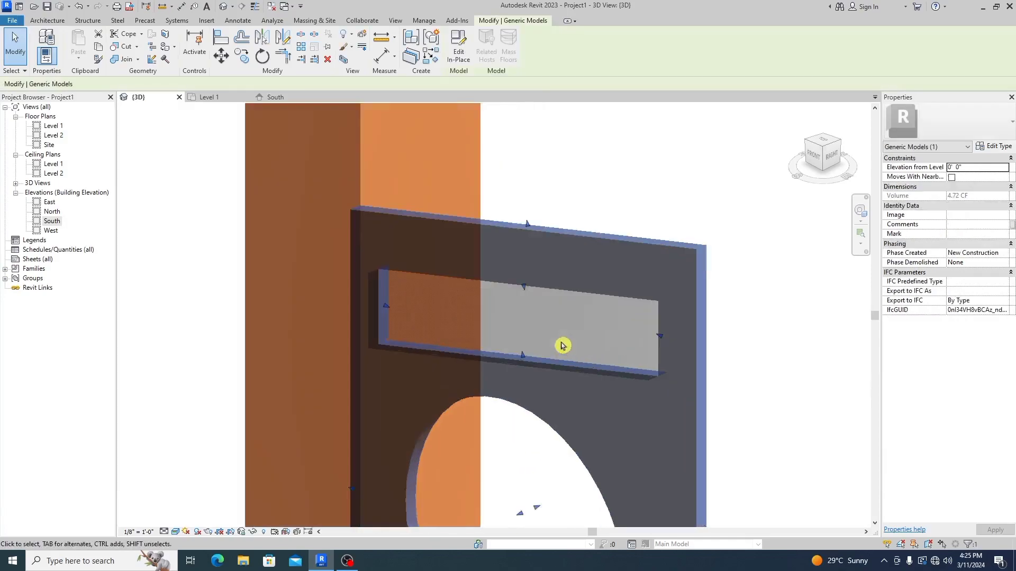
scroll(563, 345, down, 5)
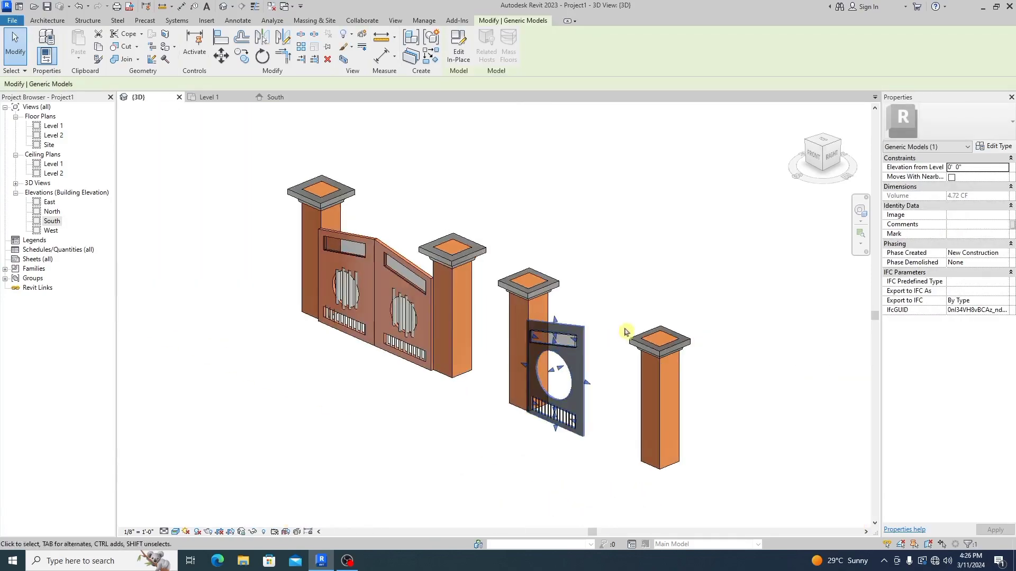
click(628, 288)
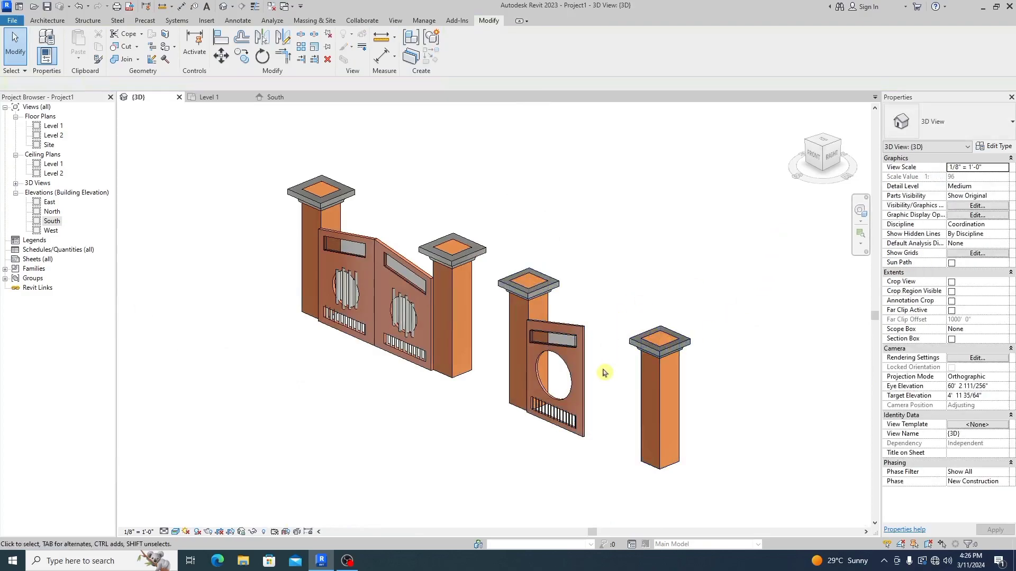
From behind the gate in 3D, stretch the glass panel's rear face through the upper opening to about the leaf's back face.
shift+middle_drag(612, 374, 408, 364)
scroll(648, 407, up, 5)
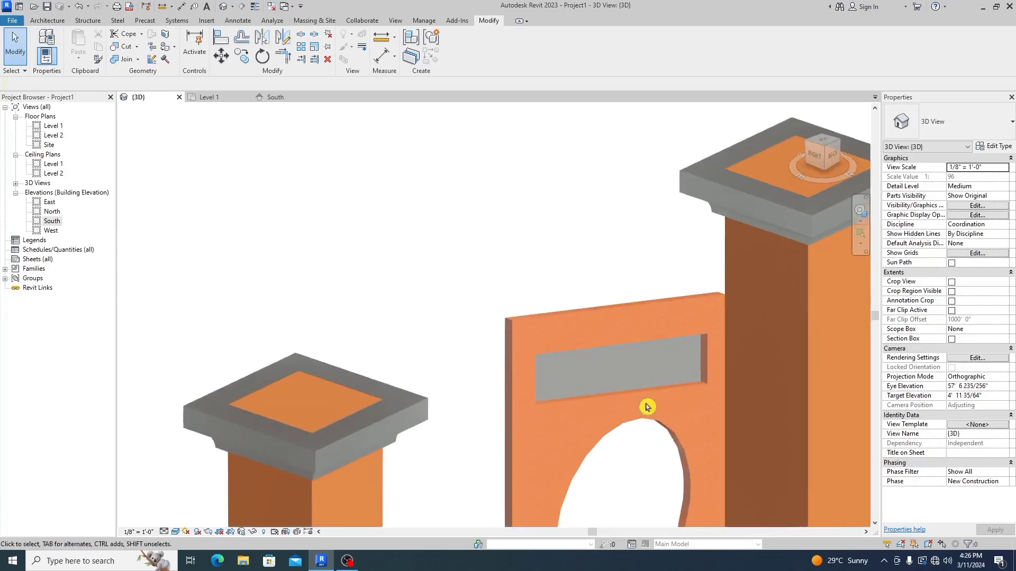
click(652, 402)
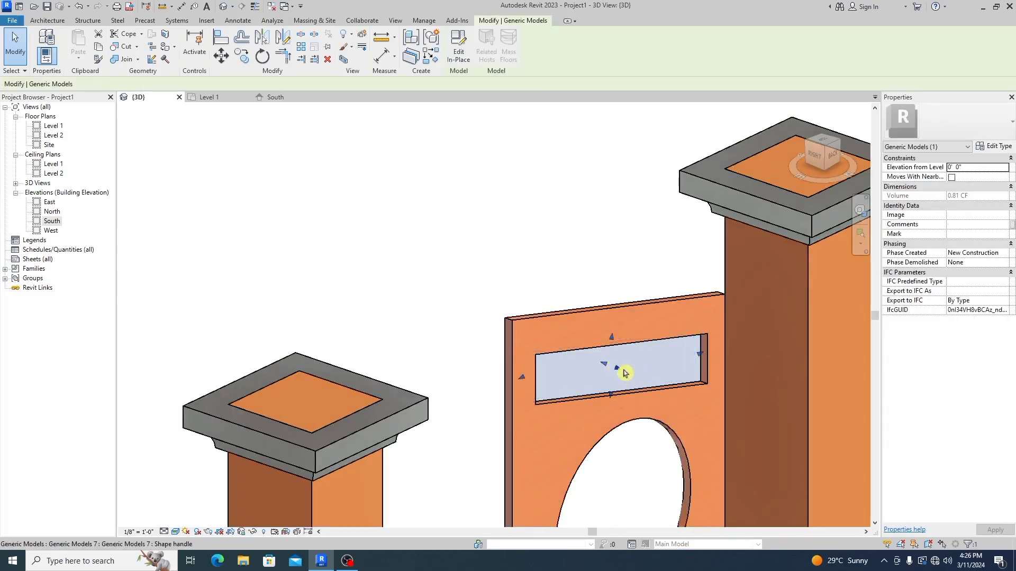
drag(625, 373, 625, 372)
scroll(616, 392, down, 4)
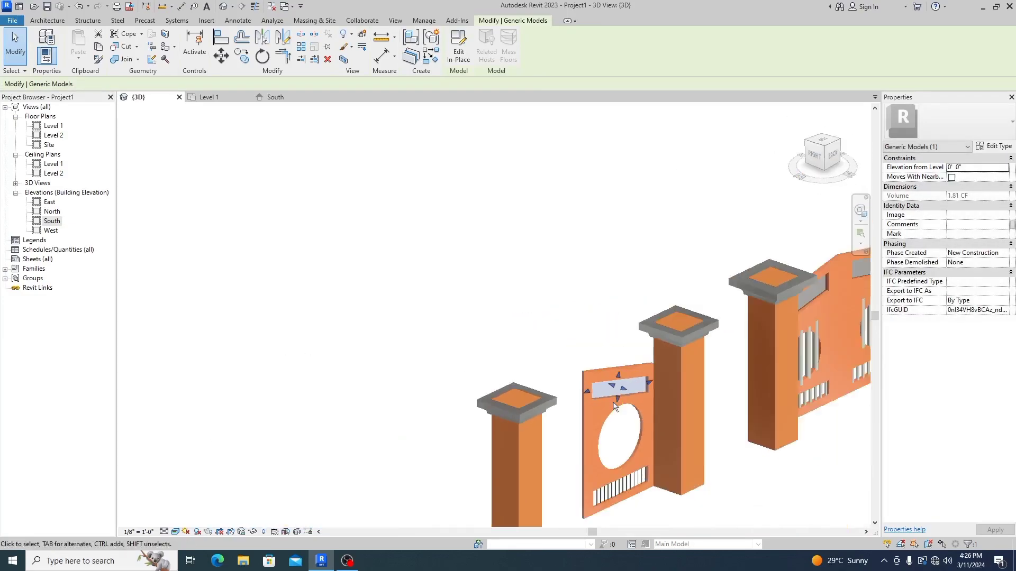
shift+middle_drag(614, 406, 820, 400)
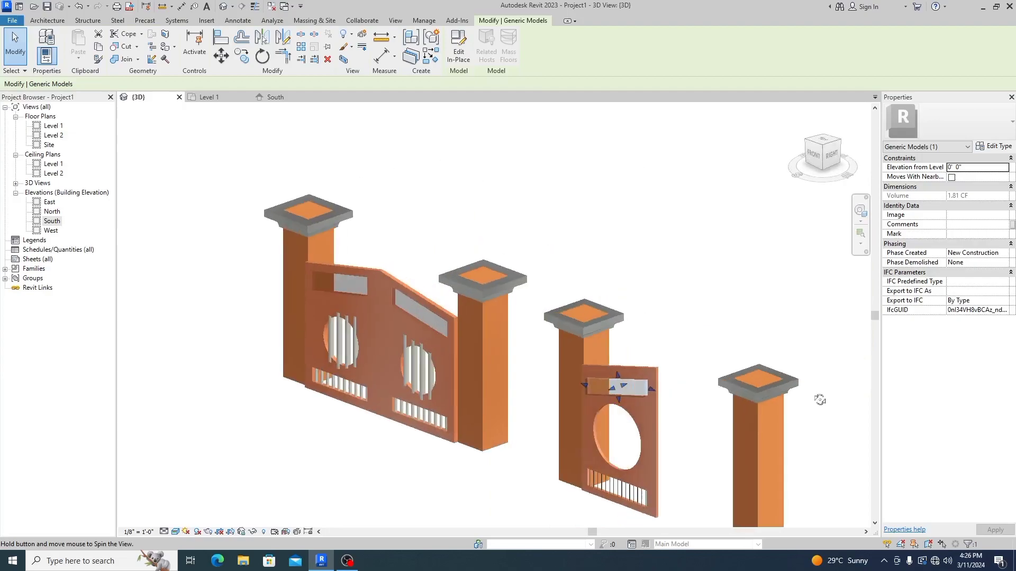
scroll(653, 412, up, 5)
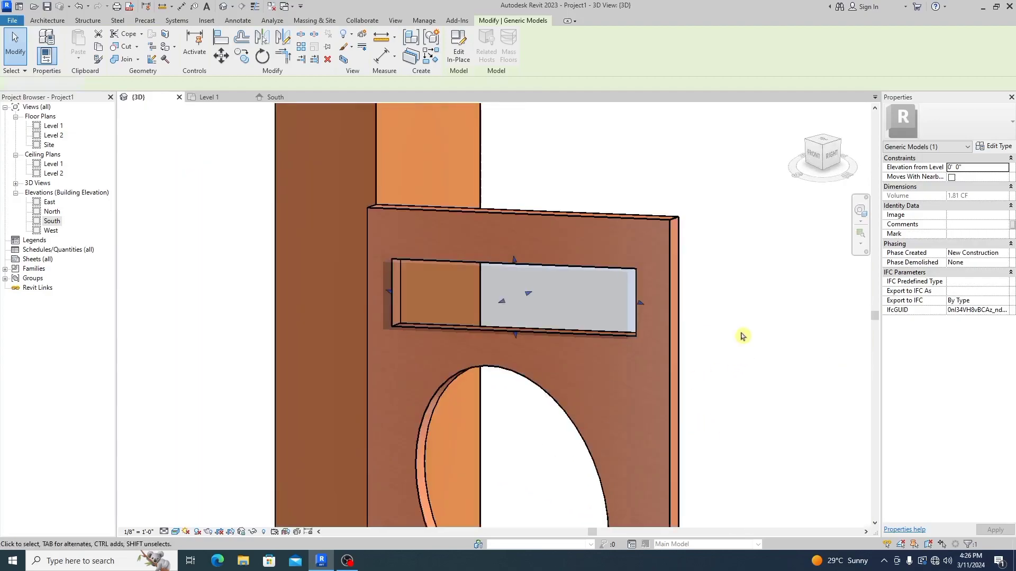
Push the glass panel's front face back through the upper opening to about the leaf's front face.
click(742, 337)
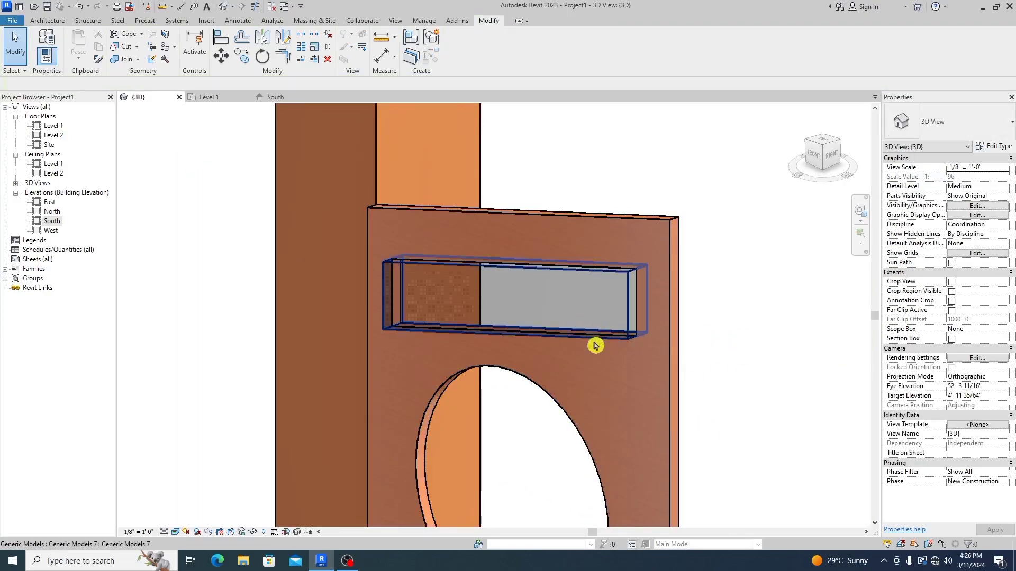
click(595, 345)
drag(502, 303, 512, 296)
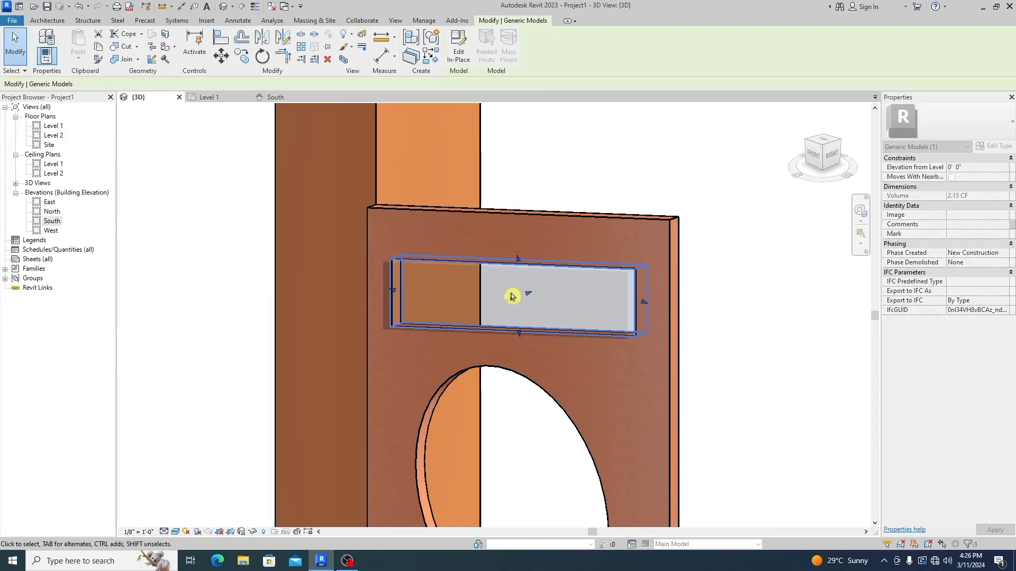
click(682, 152)
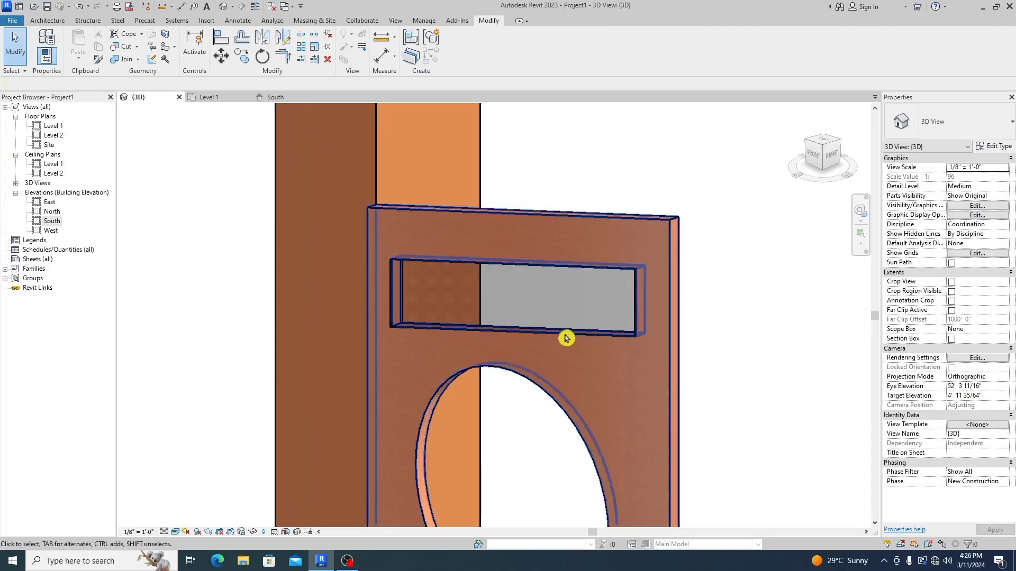
click(567, 334)
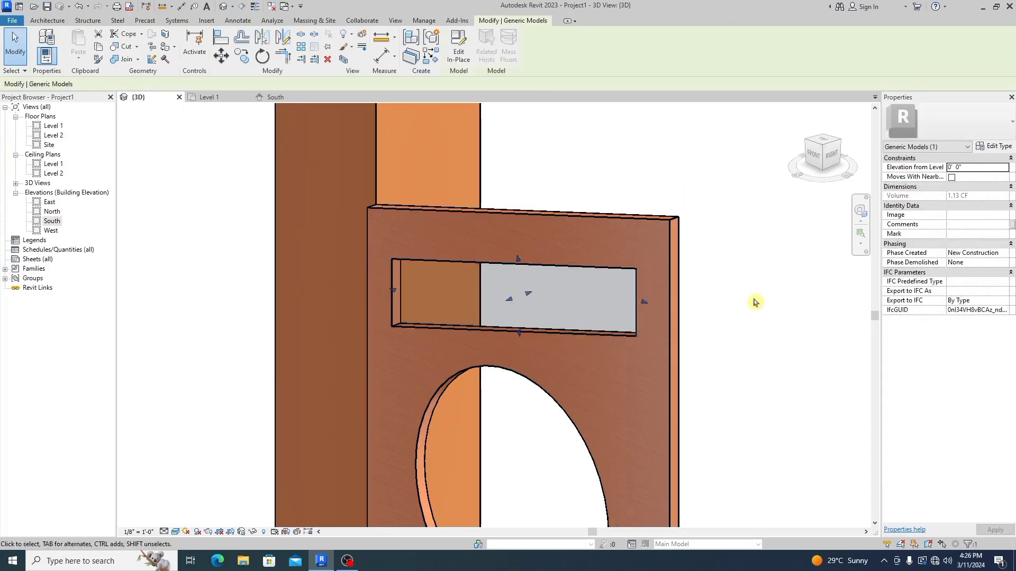
click(619, 145)
Compare the new leaf's empty round opening with the finished gate's bars and start a new in-place Generic Models component.
scroll(582, 297, down, 5)
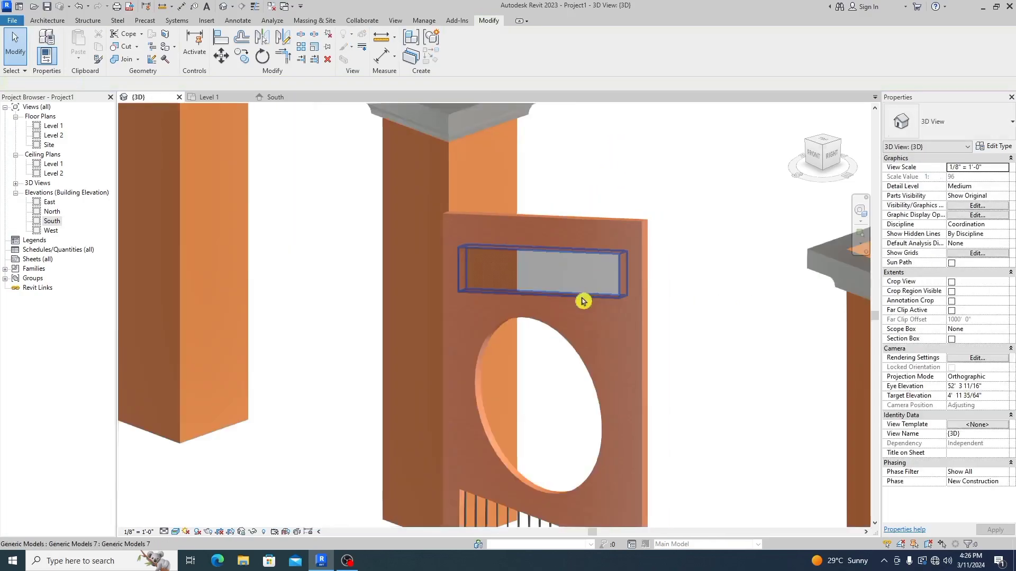
scroll(557, 340, down, 5)
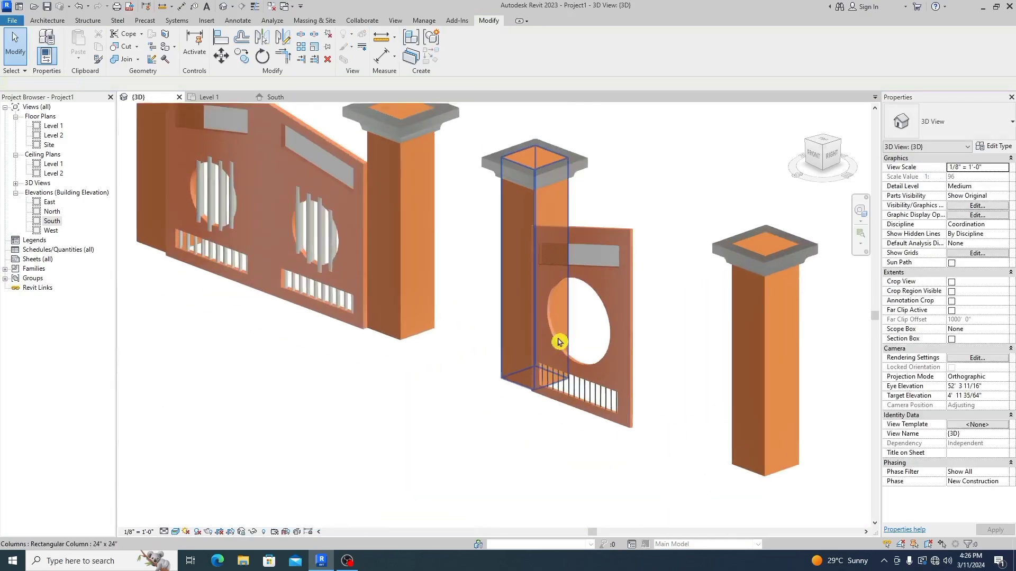
scroll(483, 297, up, 8)
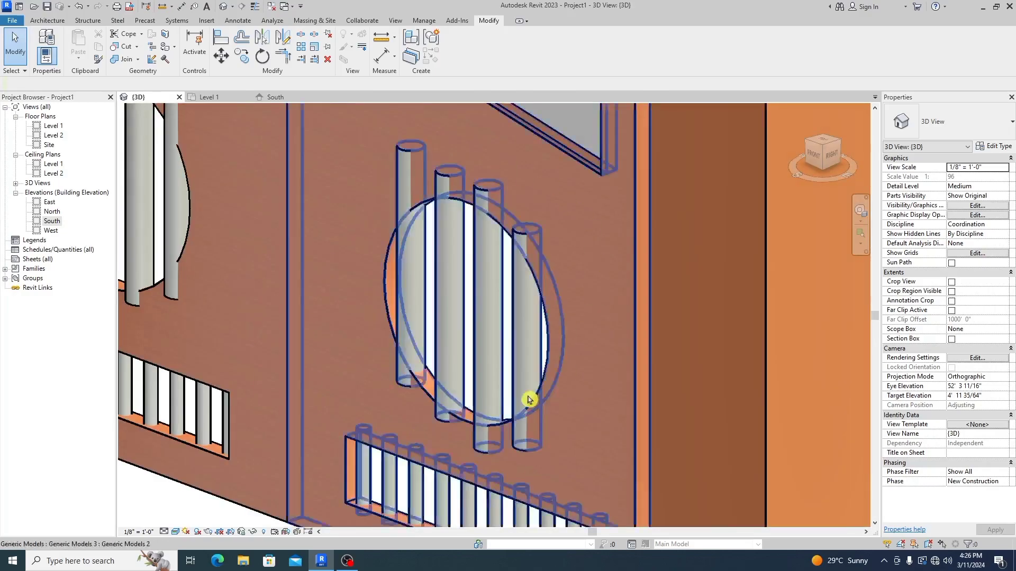
scroll(456, 388, down, 8)
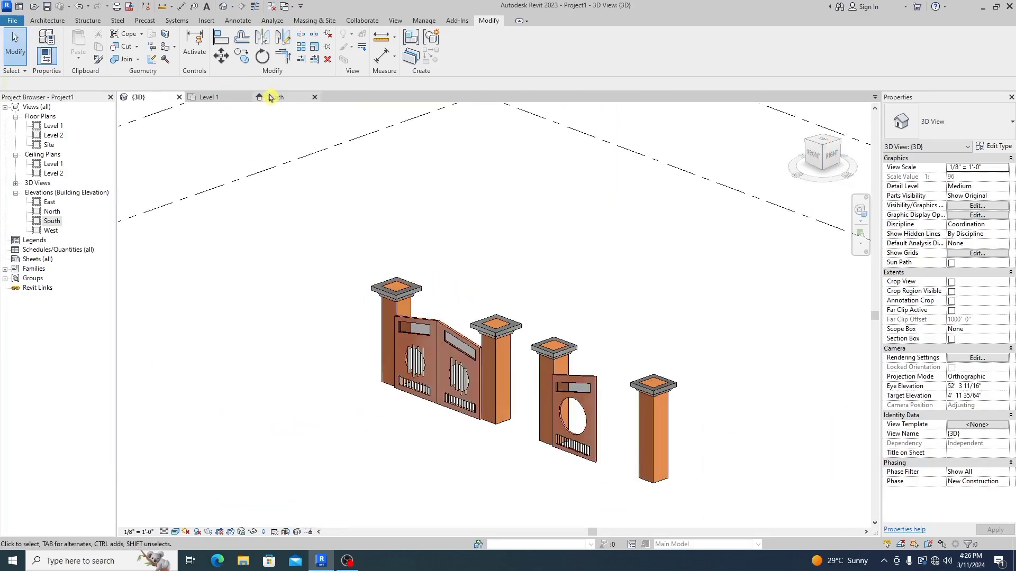
scroll(576, 447, up, 5)
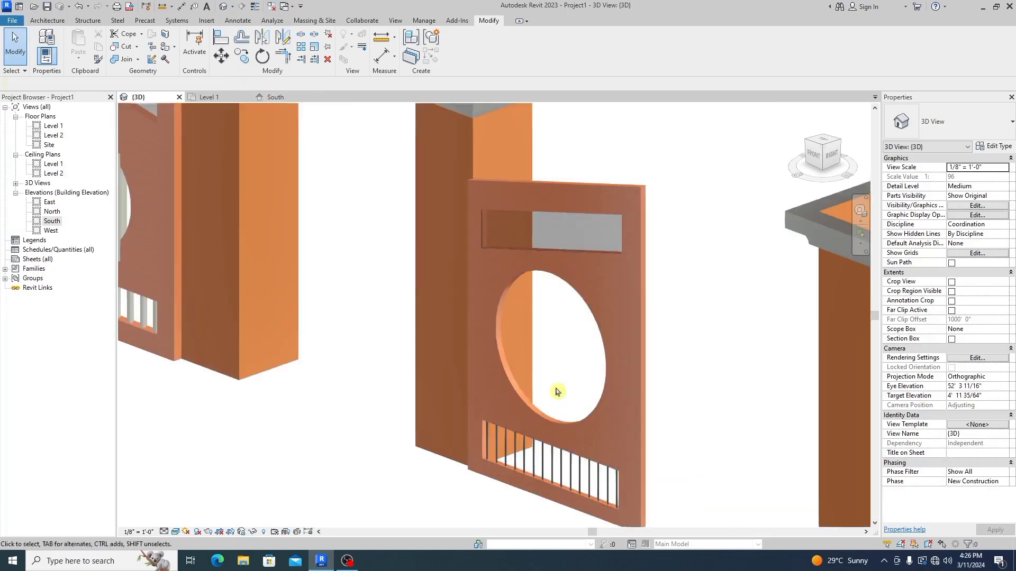
scroll(553, 377, up, 3)
click(47, 20)
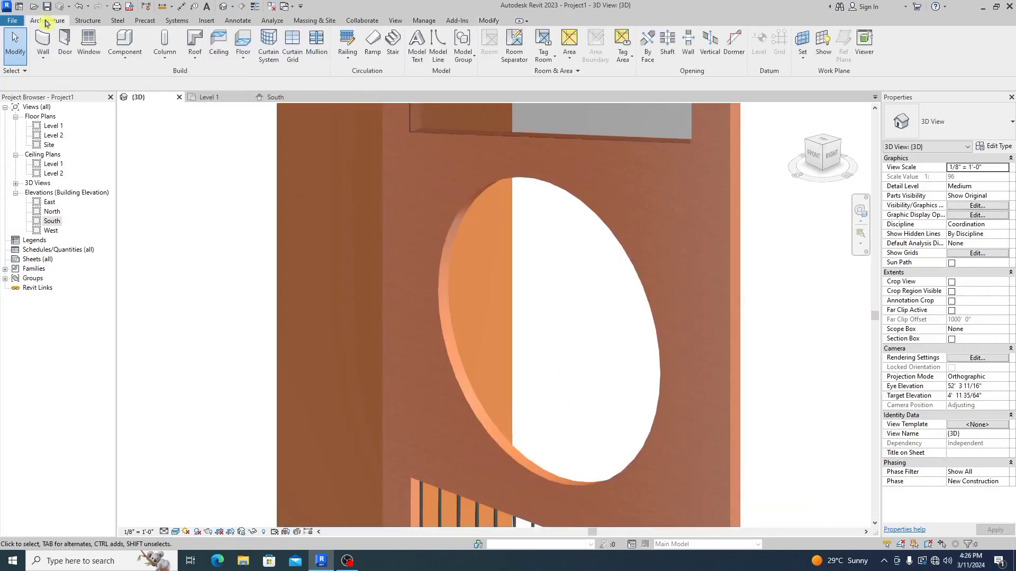
click(125, 58)
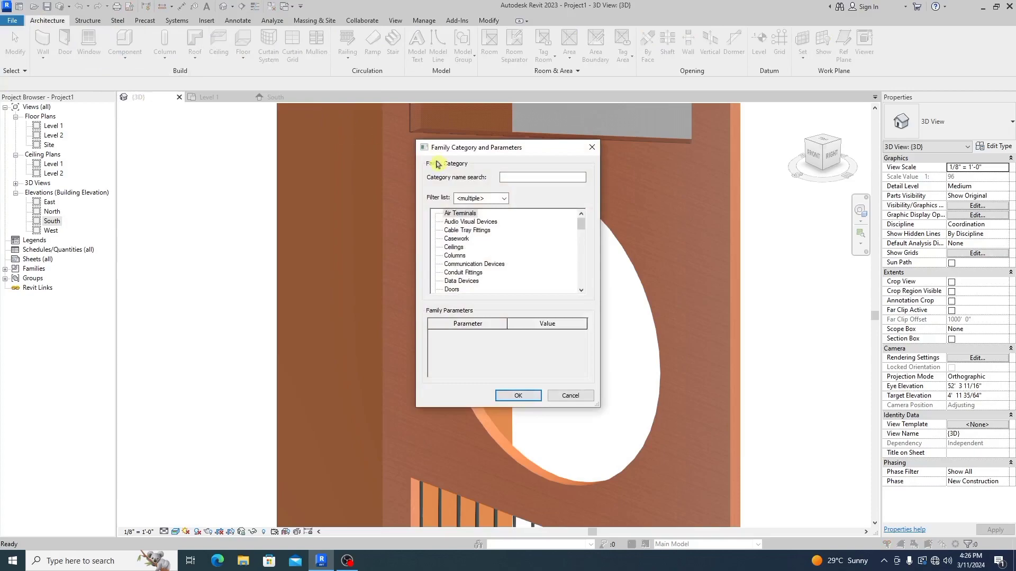
scroll(512, 267, down, 3)
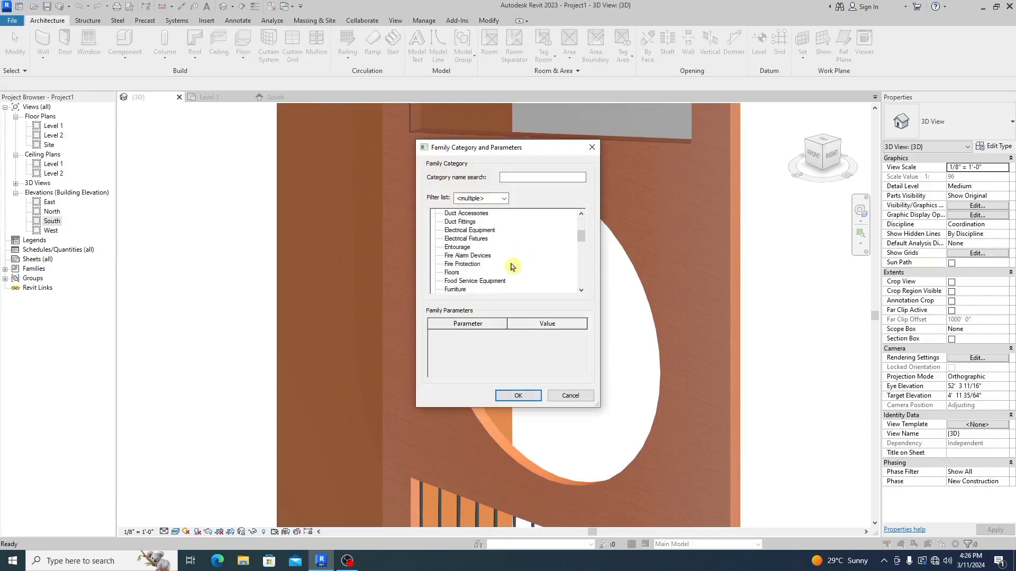
scroll(513, 266, down, 2)
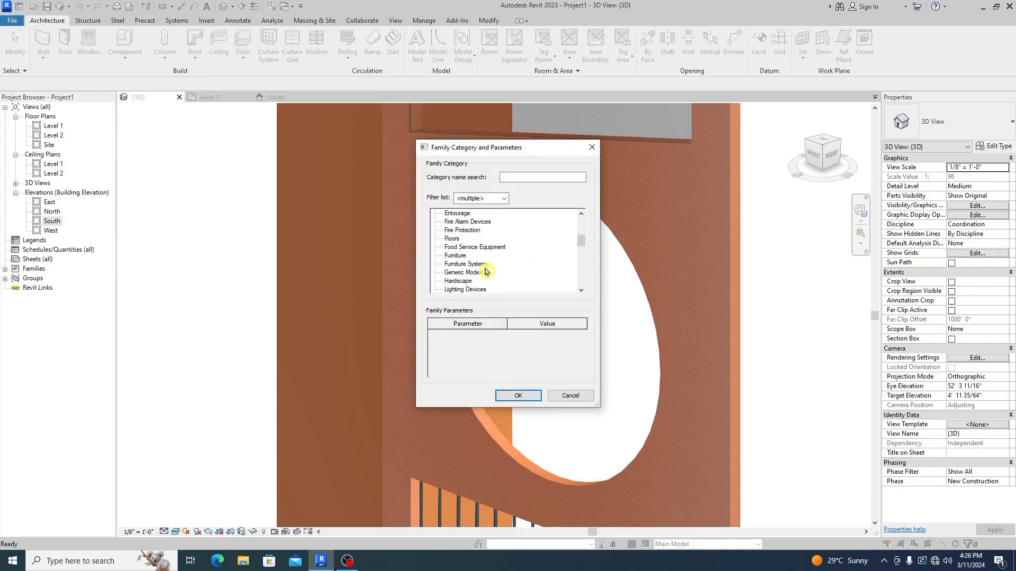
click(466, 272)
key(Return)
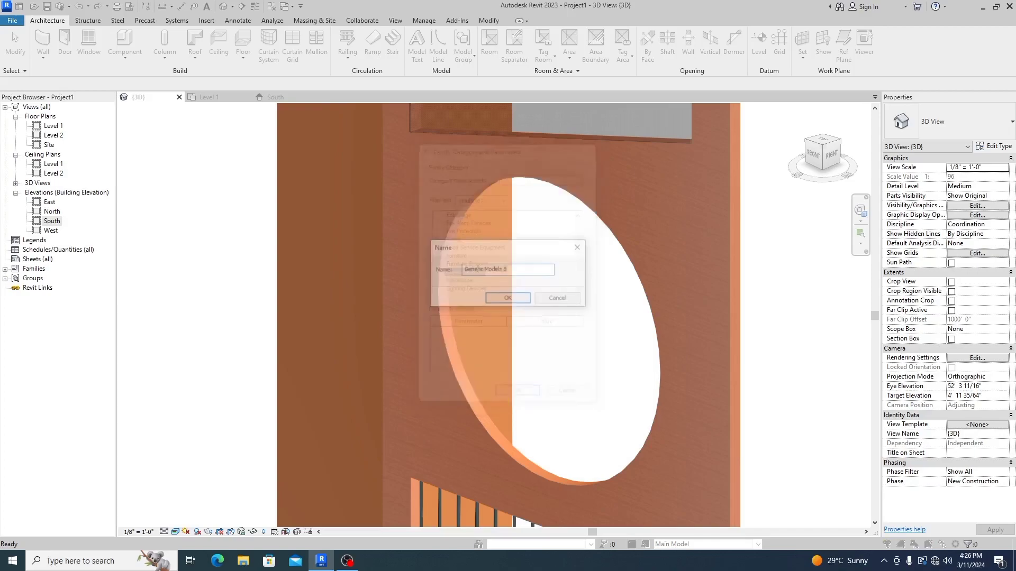
click(521, 297)
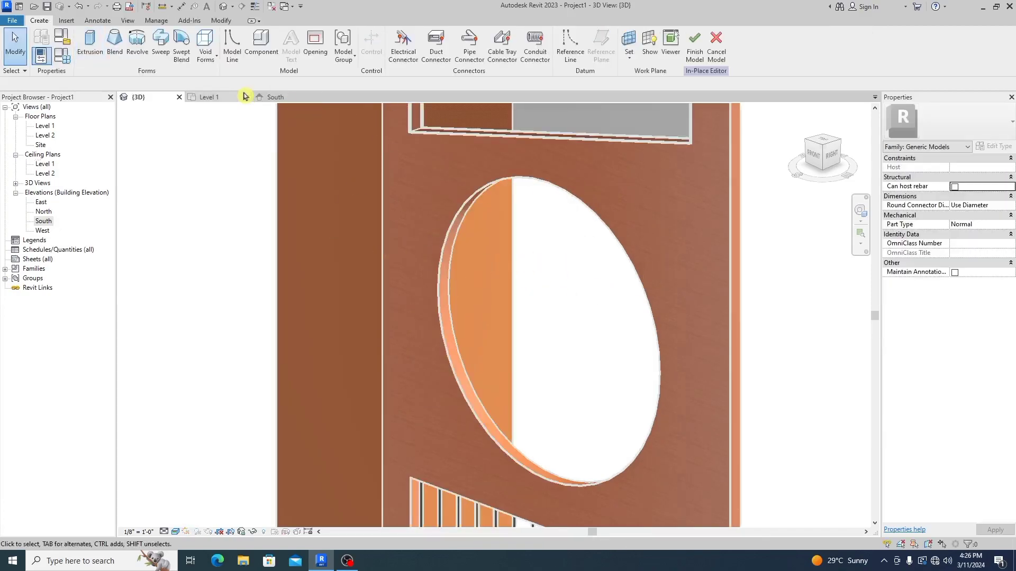
Start an extrusion in the new in-place model and assign it the metal material Iron, Ductile.
click(98, 54)
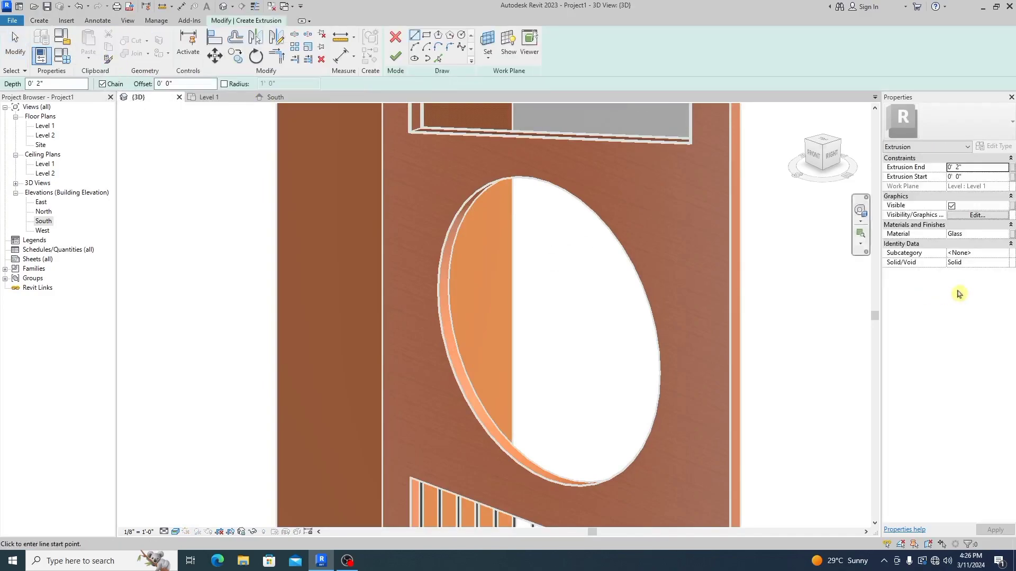
click(1008, 238)
click(503, 172)
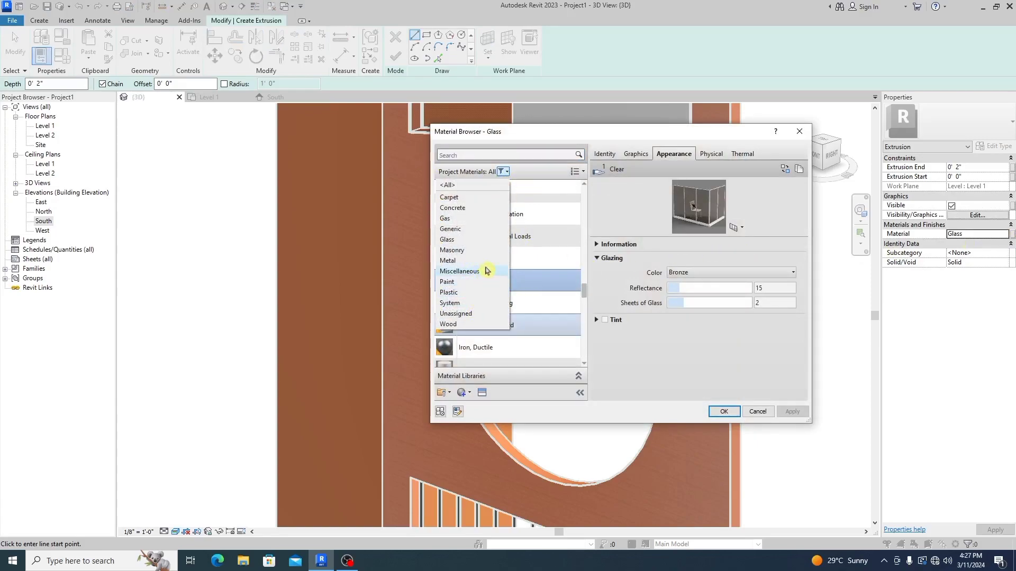
click(487, 261)
scroll(510, 271, up, 3)
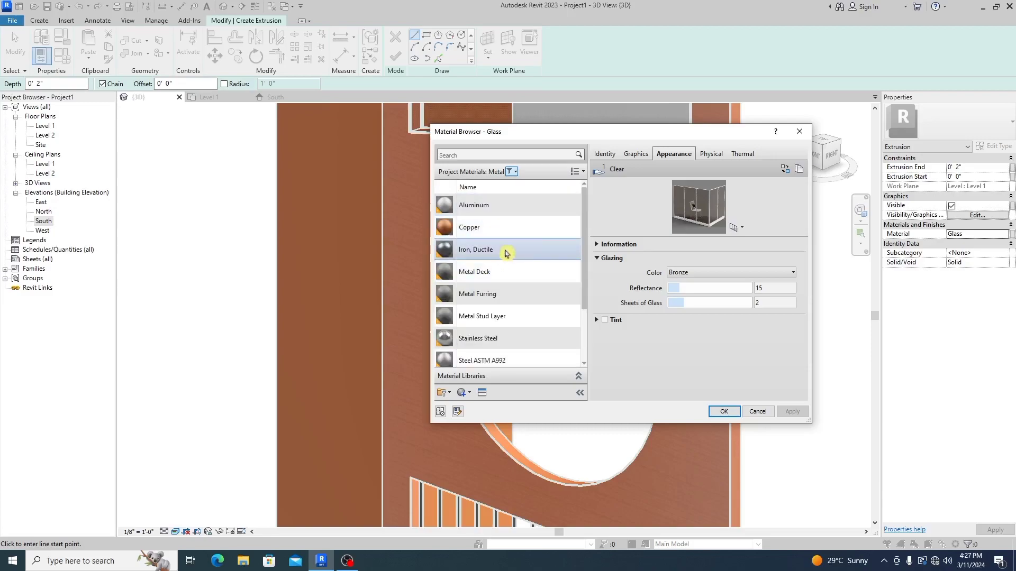
double_click(511, 256)
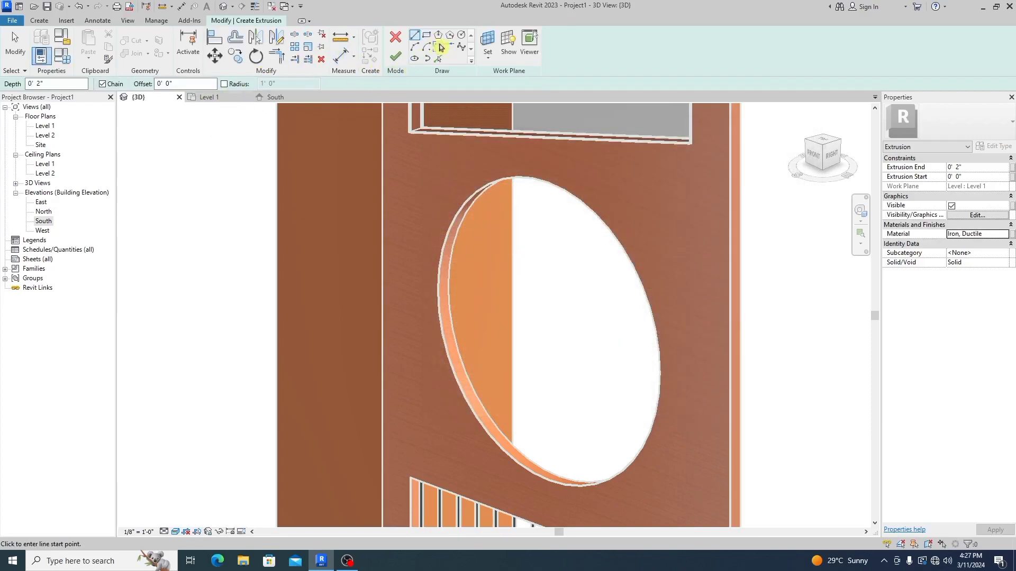
Set the extrusion's work plane to Level 1 for sketching a circular bar profile.
click(460, 36)
click(487, 61)
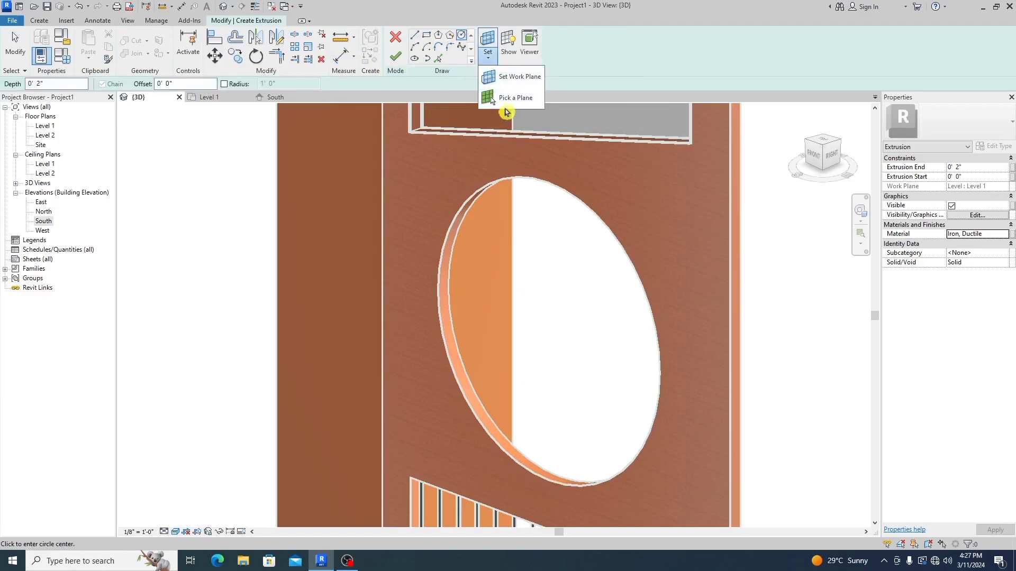
click(499, 77)
click(527, 281)
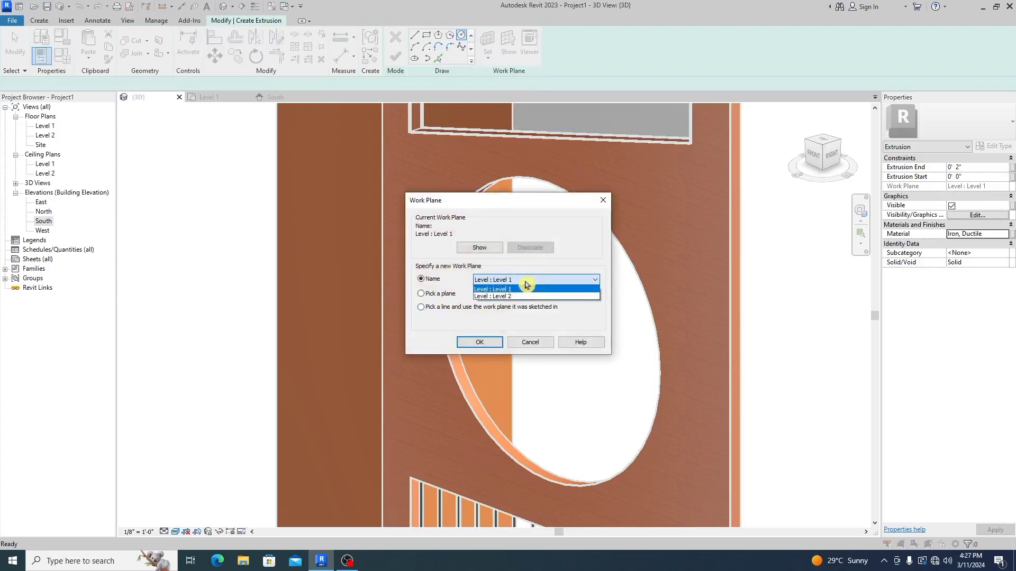
click(526, 288)
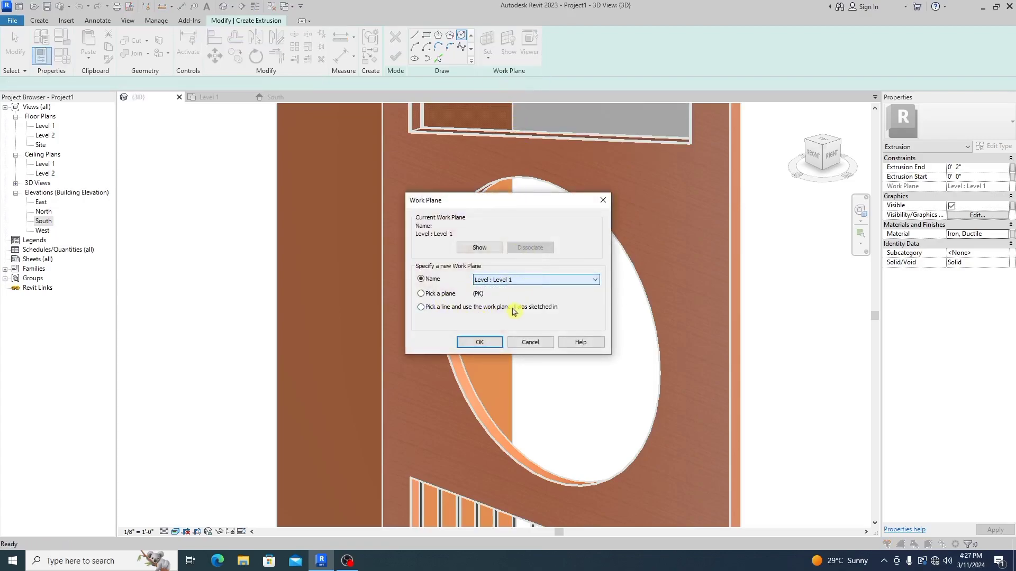
click(492, 342)
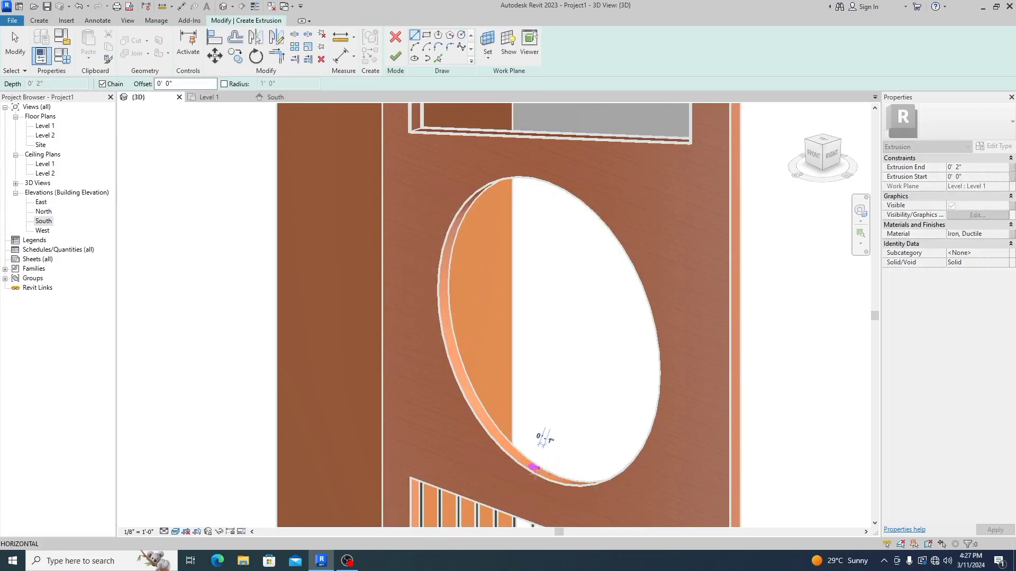
Sketch a small circle across the leaf's thickness near the lower edge of the round opening and extrude it 2".
key(Escape)
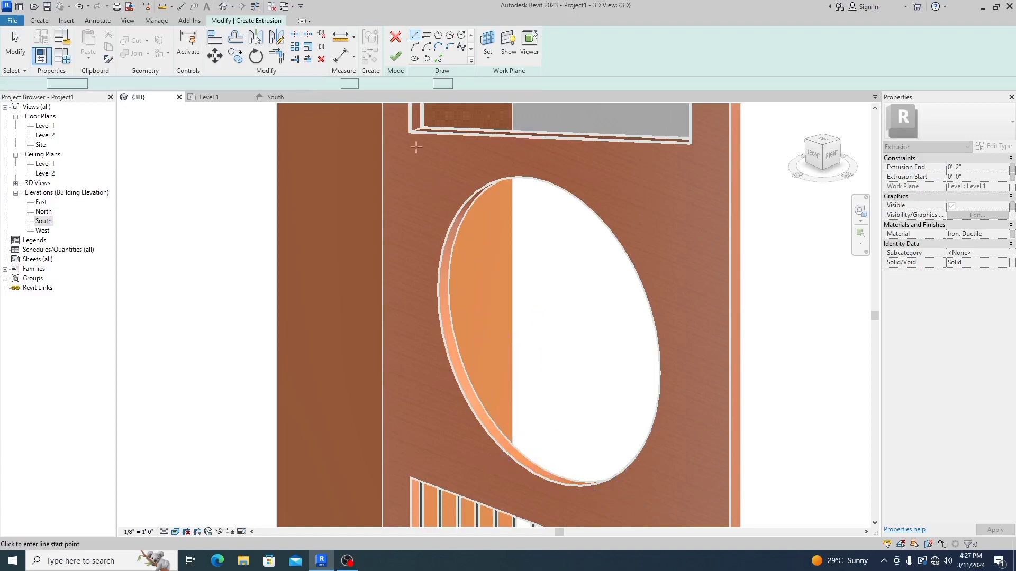
click(461, 35)
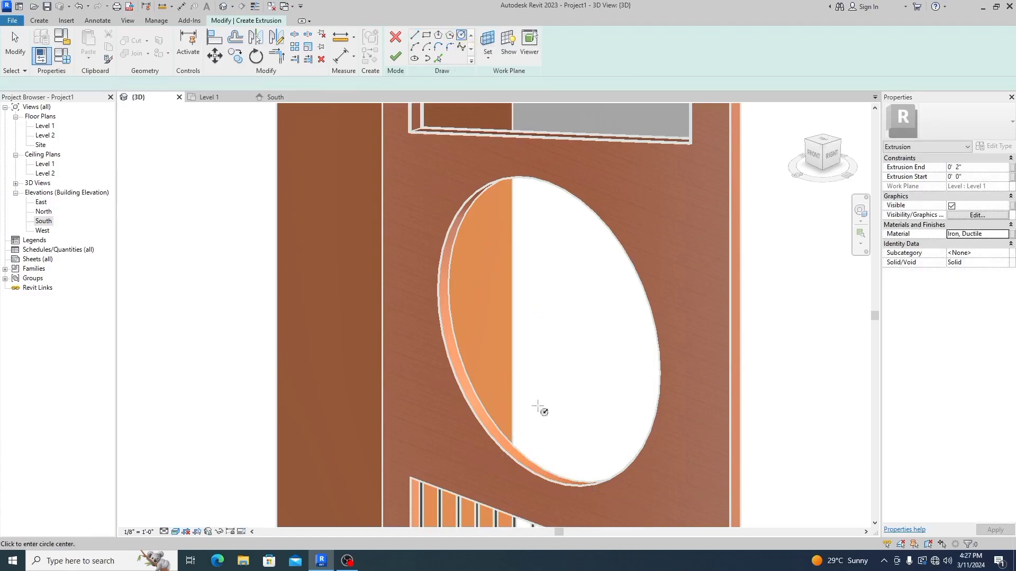
scroll(492, 485, up, 6)
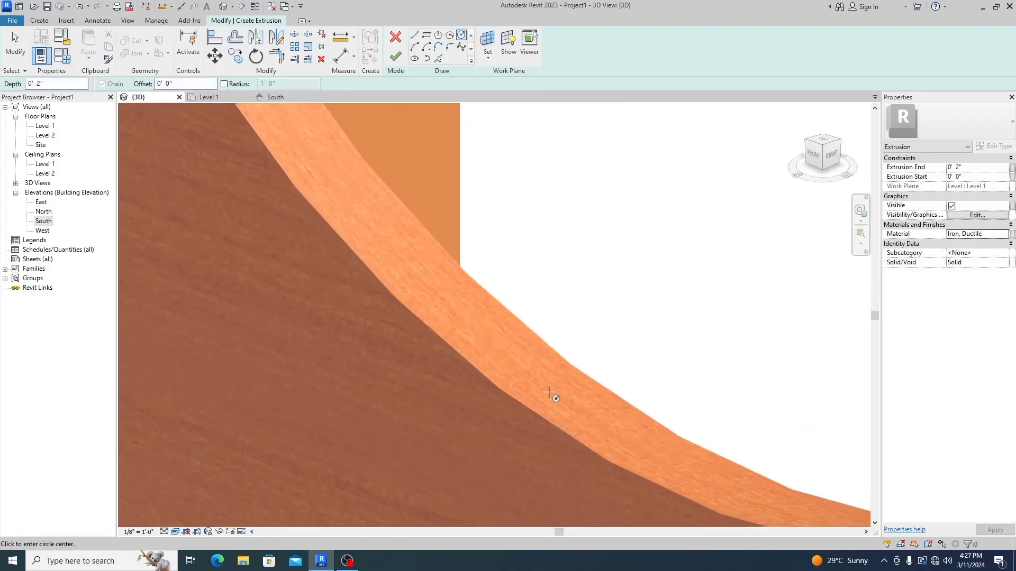
click(536, 384)
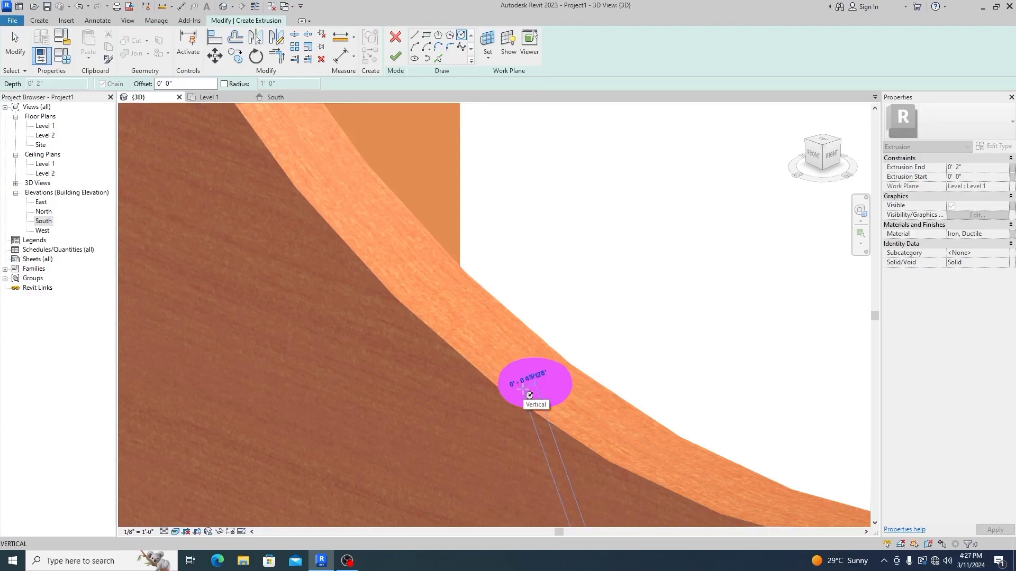
click(567, 389)
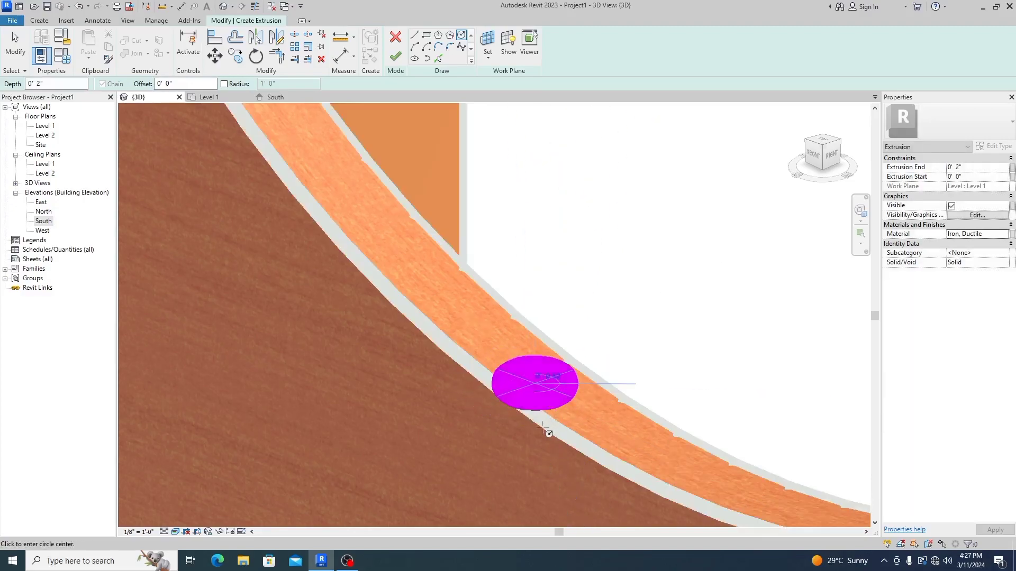
click(398, 58)
In the Level 1 plan, move the small iron extrusion from behind the column onto the leaf, centered in its thickness near mid-width.
scroll(540, 379, down, 5)
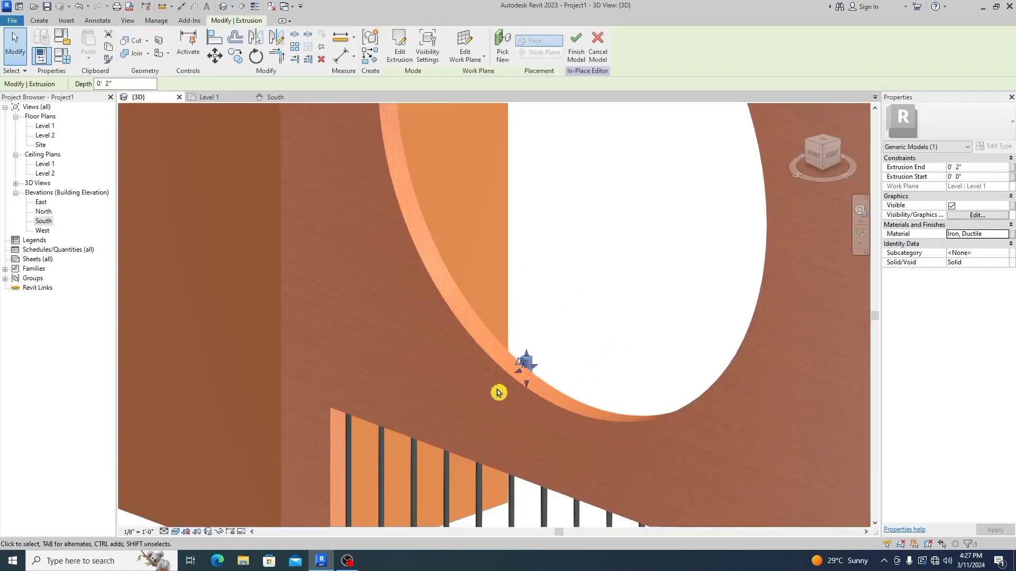
scroll(492, 398, down, 6)
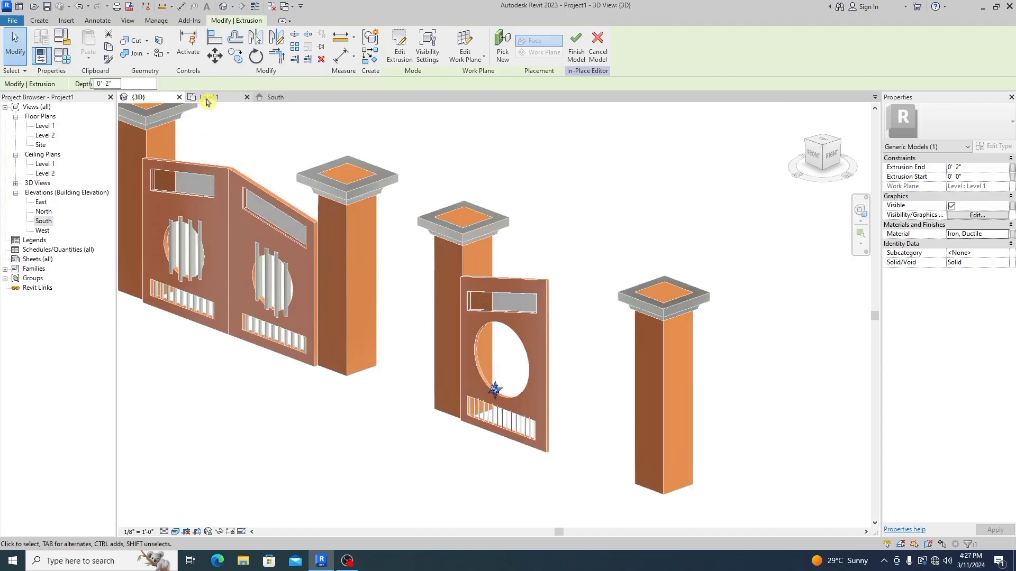
click(208, 97)
scroll(460, 275, up, 4)
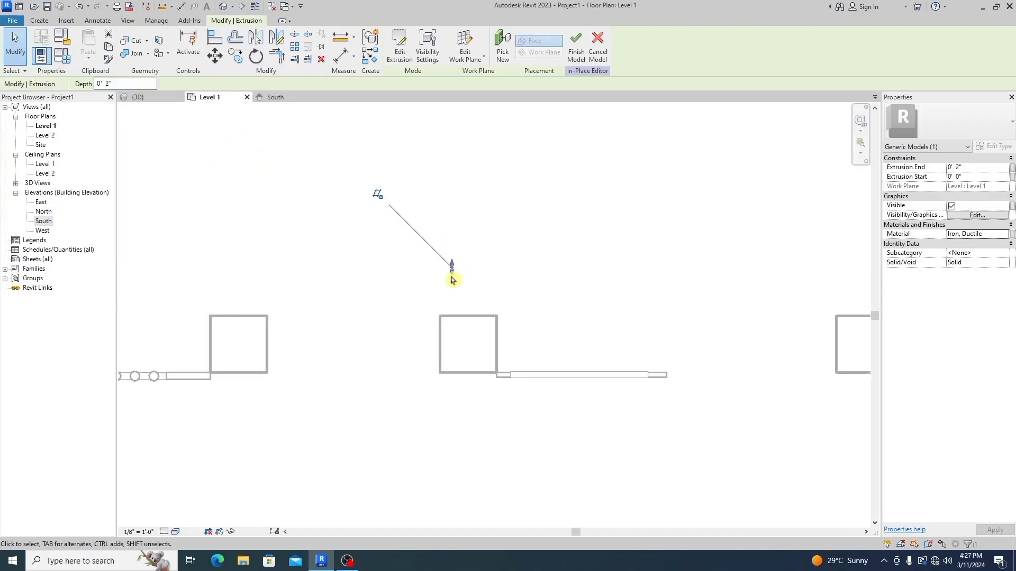
scroll(462, 296, up, 4)
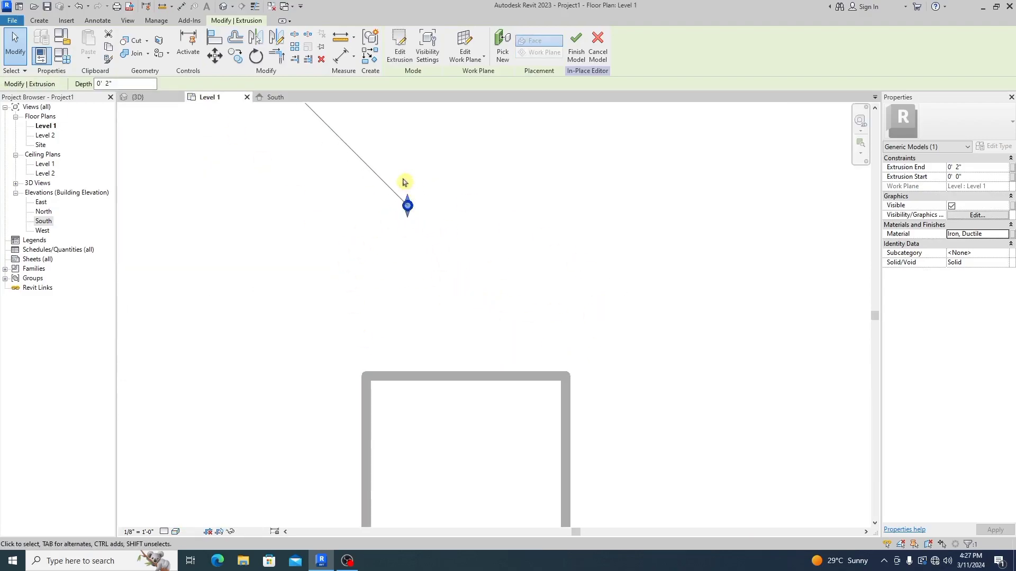
drag(406, 205, 460, 298)
scroll(460, 299, down, 4)
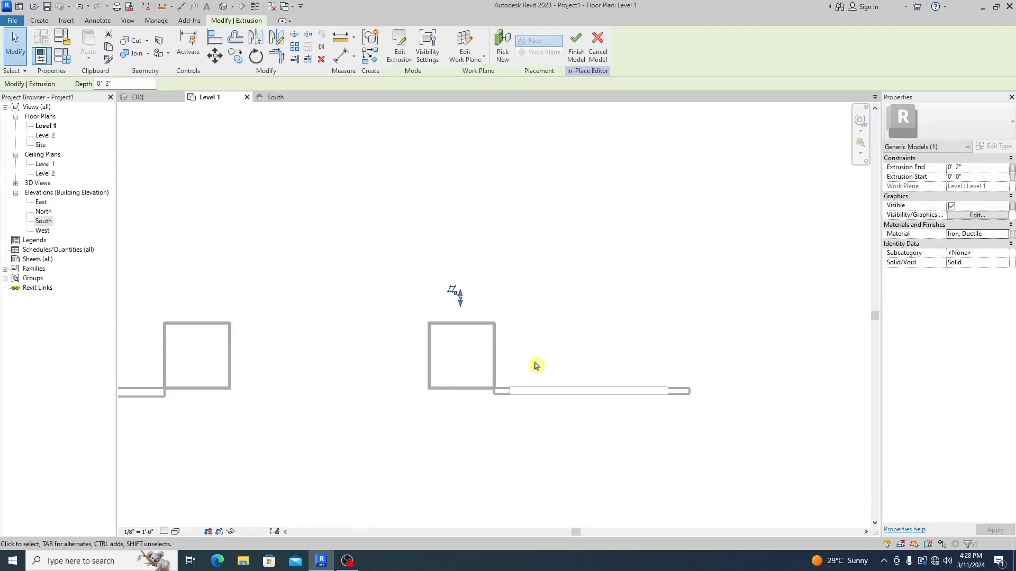
drag(460, 299, 582, 391)
scroll(593, 409, up, 4)
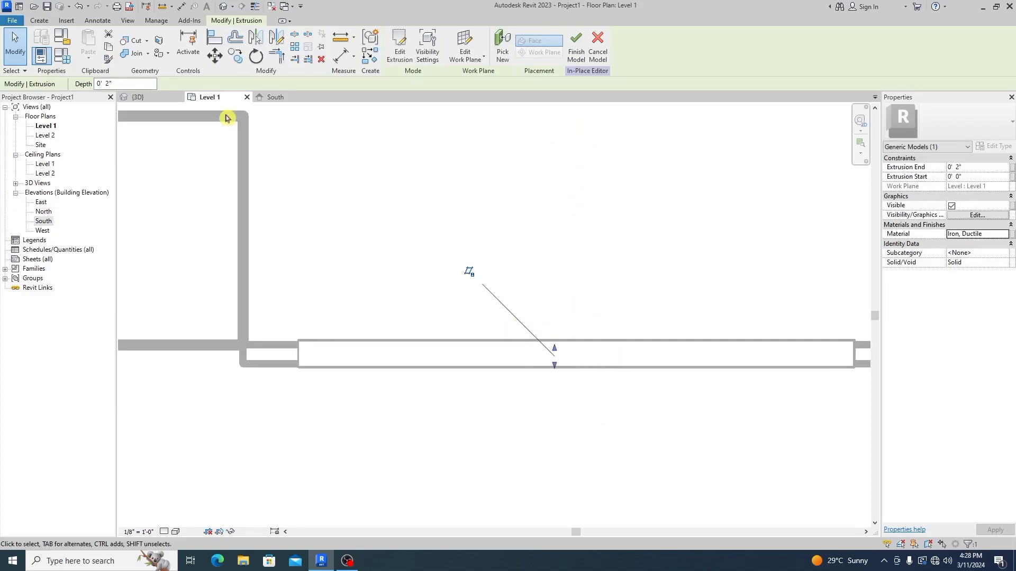
In the South elevation, stretch the iron bar upward past the round opening's top edge, to an extrusion end of about 6' 1".
click(280, 98)
scroll(437, 436, up, 5)
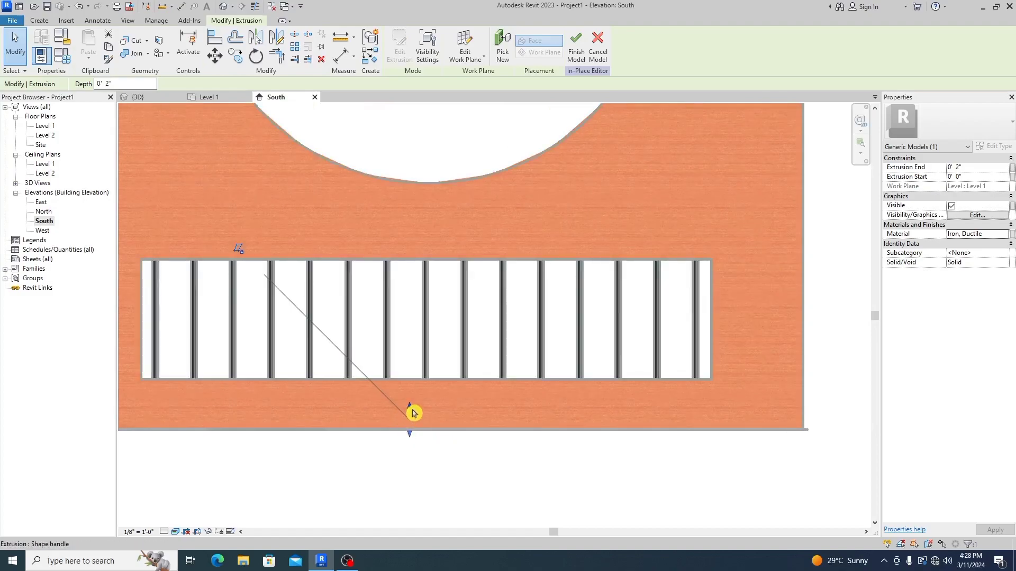
drag(413, 417, 433, 114)
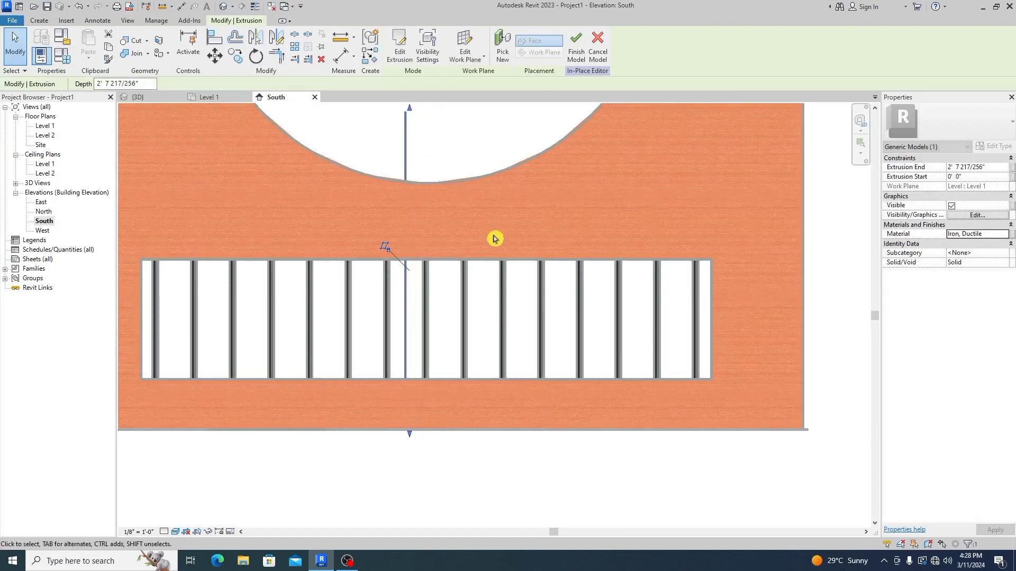
scroll(460, 370, down, 5)
scroll(470, 285, up, 3)
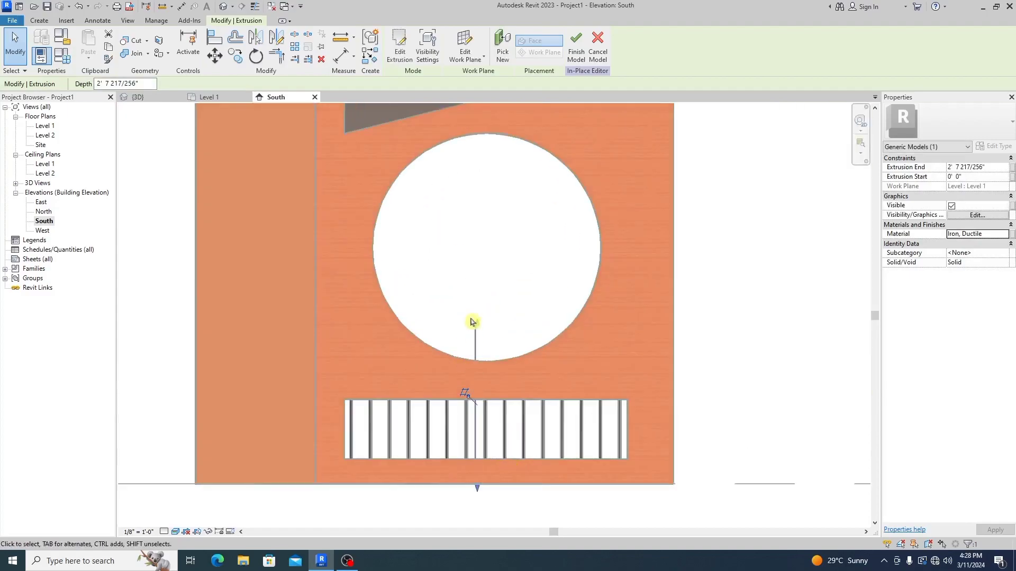
drag(475, 325, 493, 123)
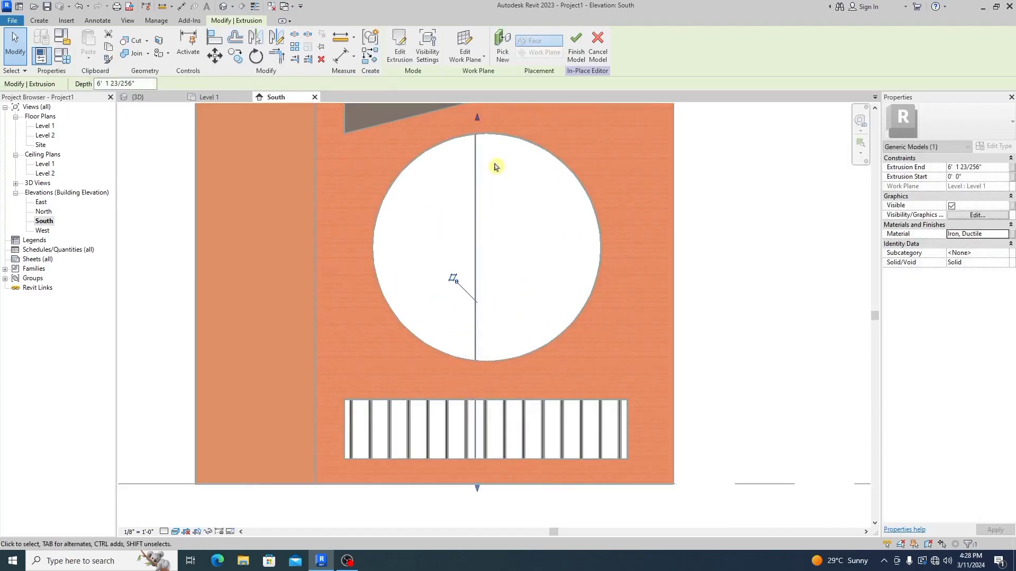
Raise the bar's lower end to just below the round opening, about 1' 11 5/8" above Level 1, and finish the in-place model.
drag(477, 492, 487, 366)
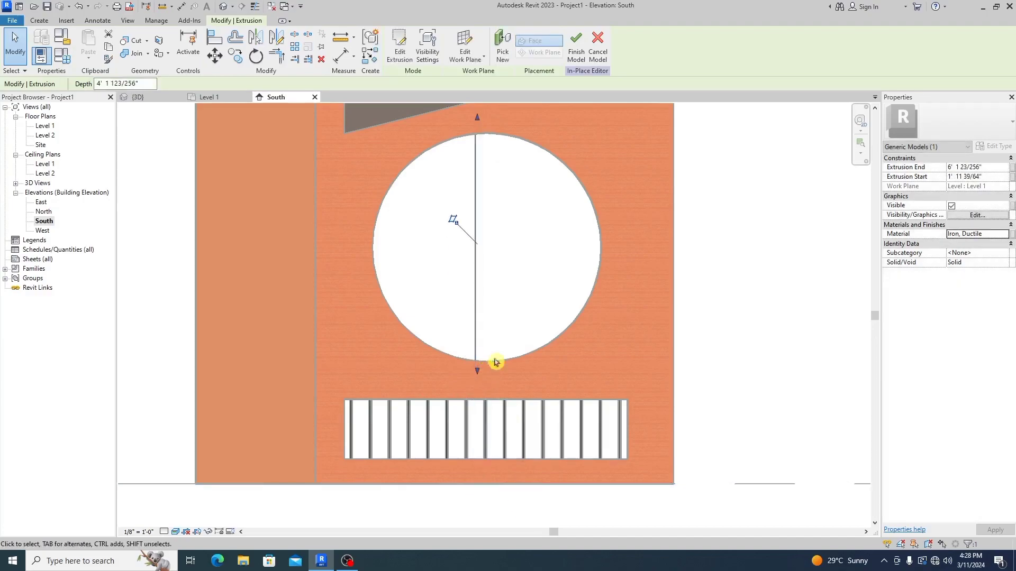
click(532, 228)
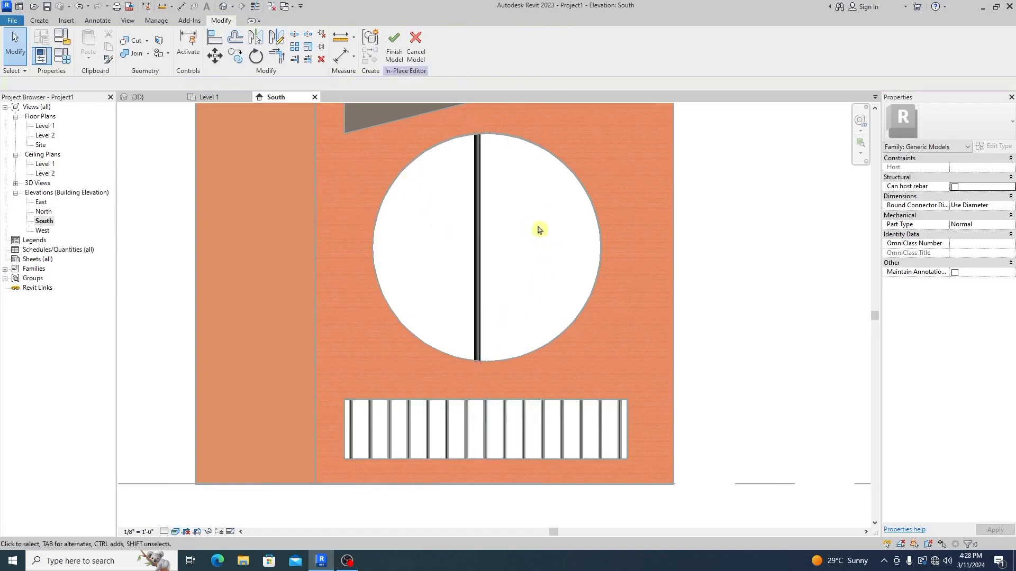
click(393, 45)
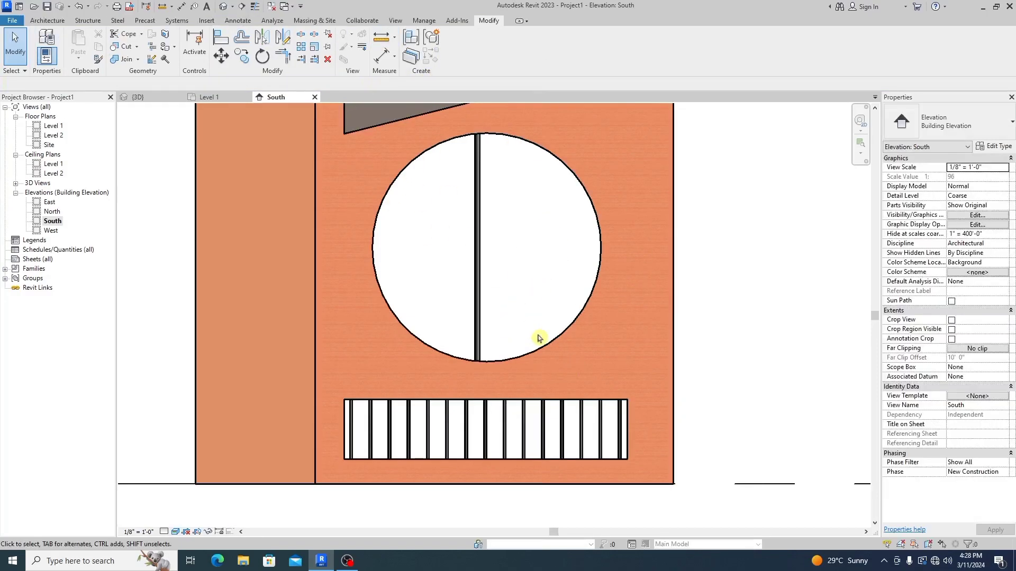
Array the round-opening bar as 5 grouped bars, with the last one near the opening's edge on the leaf's free side.
click(477, 279)
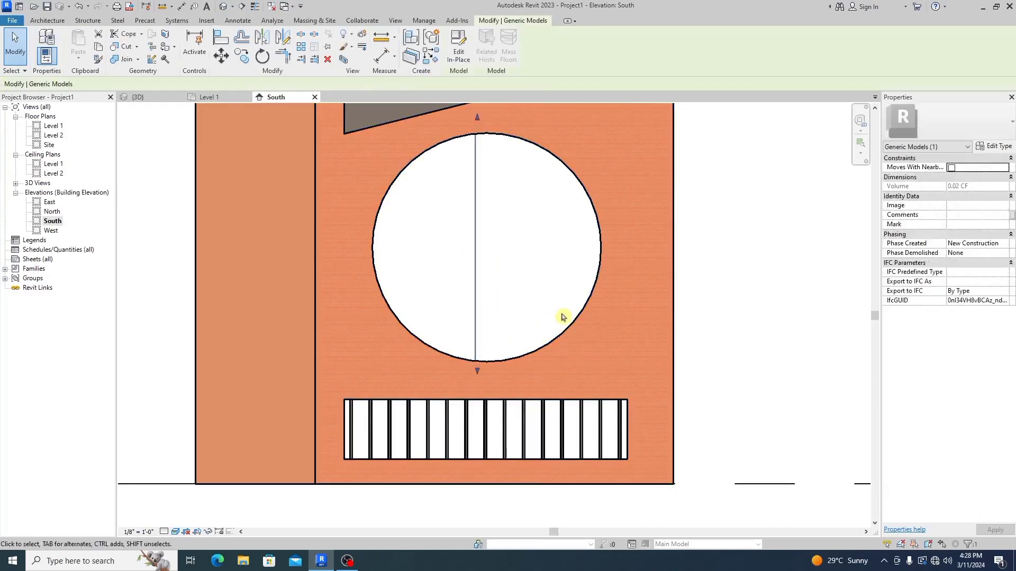
click(300, 48)
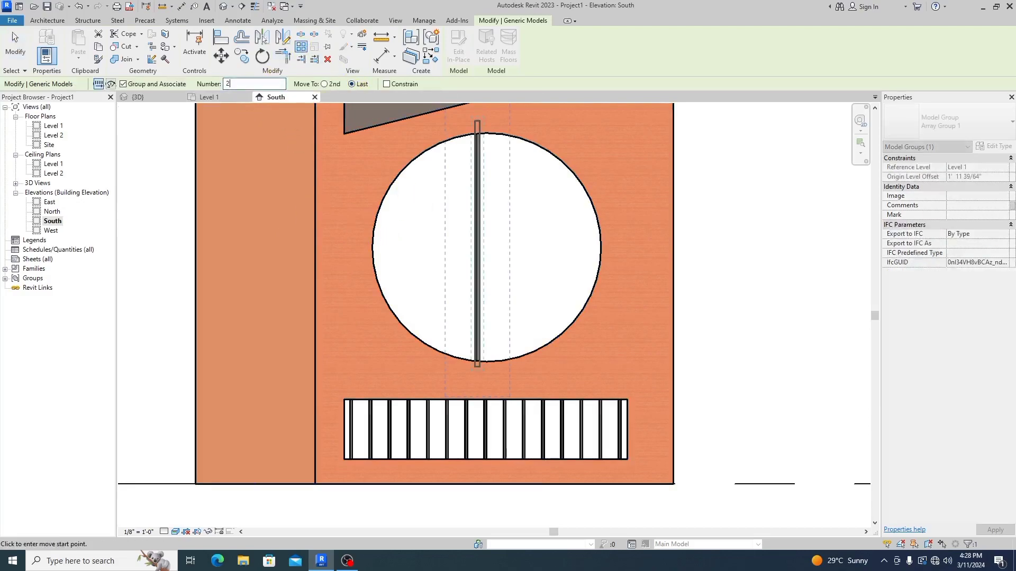
click(462, 366)
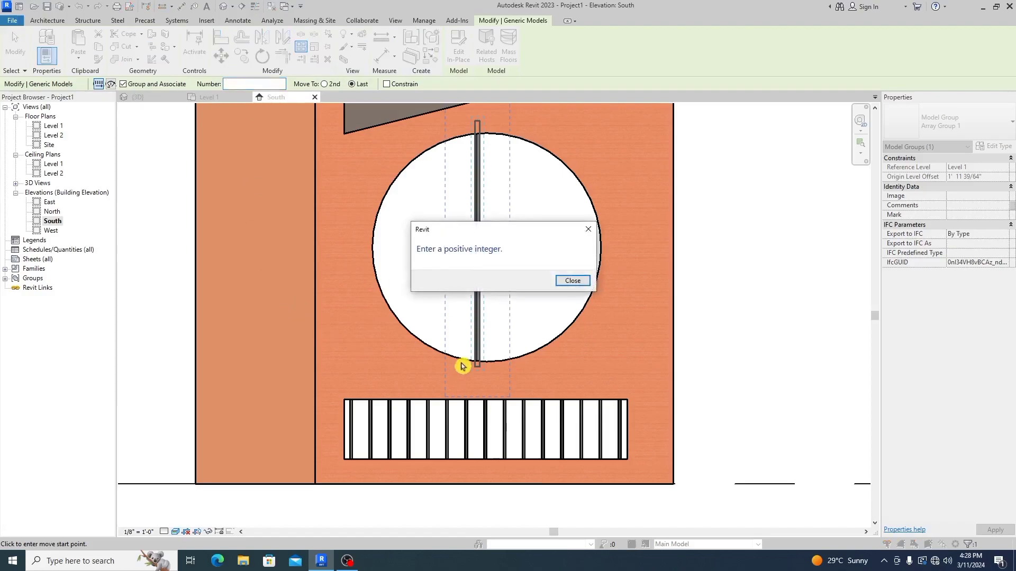
click(588, 231)
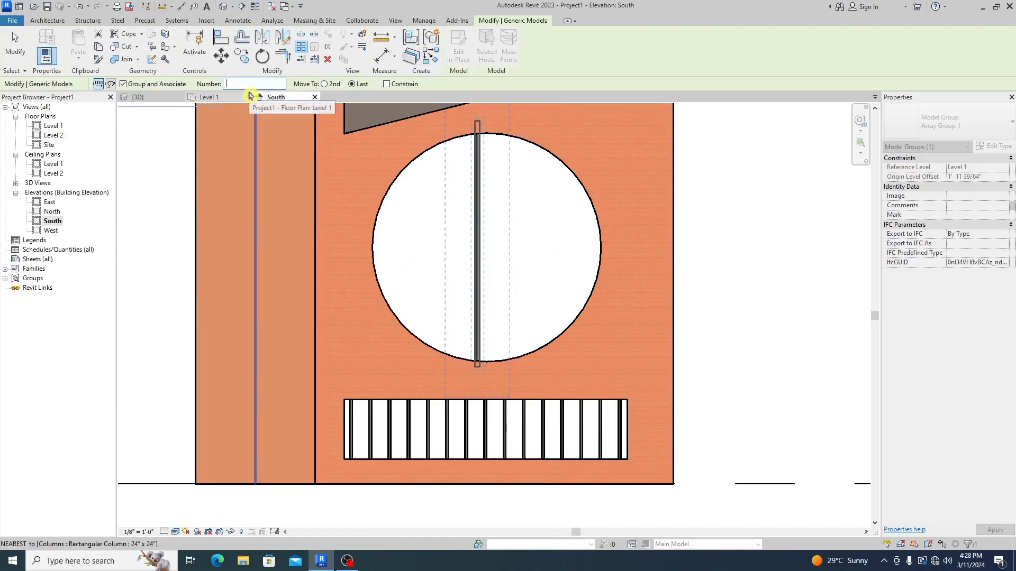
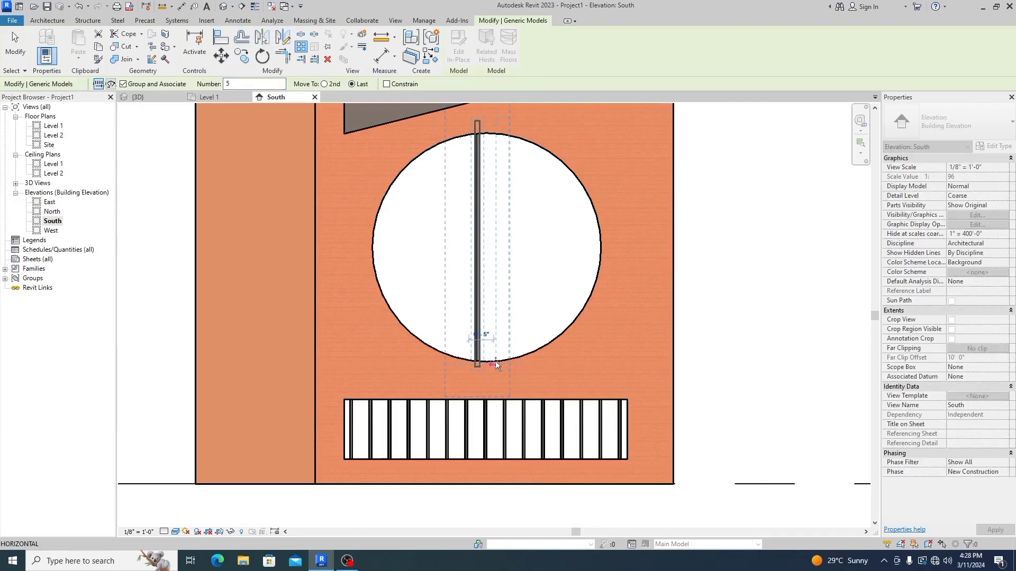
click(587, 370)
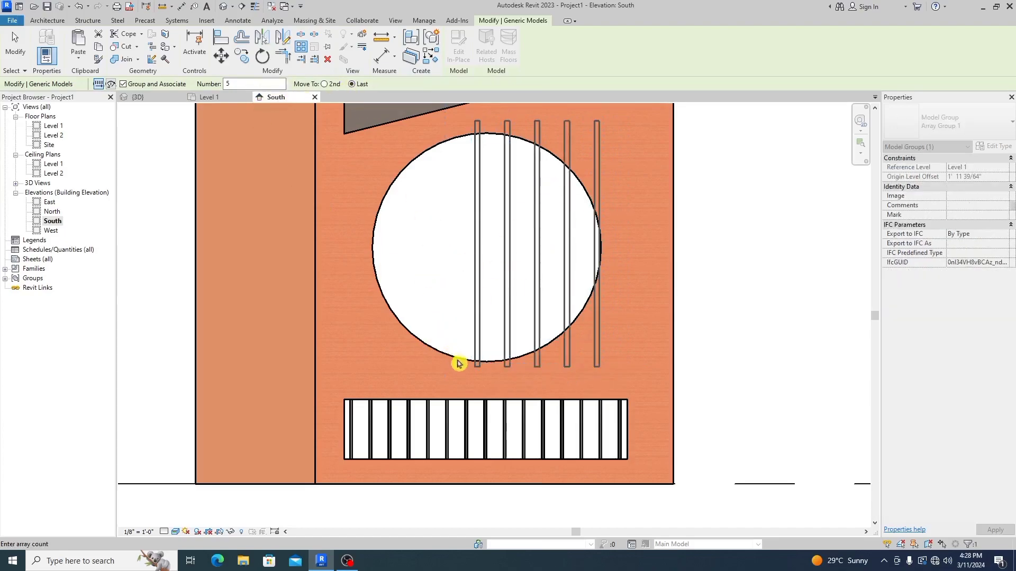
click(540, 315)
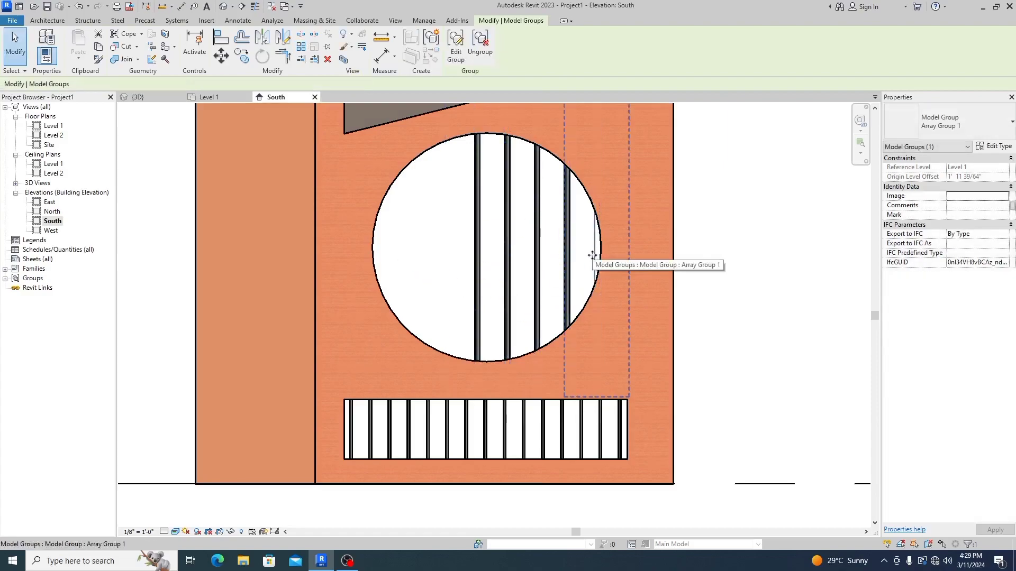
key(Escape)
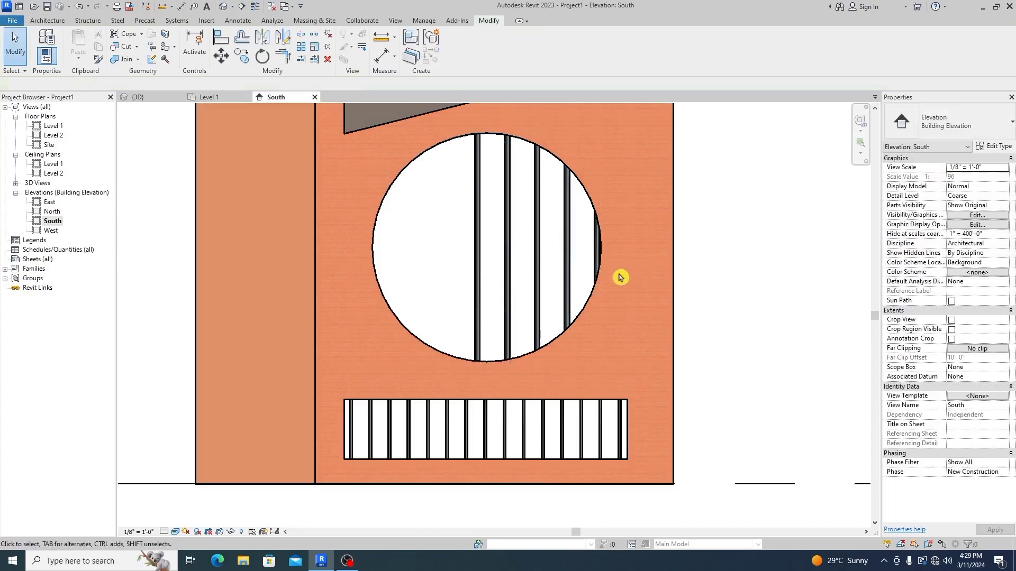
Array the first round-opening bar toward the column as 5 bars, with the last one near the opening's column-side edge.
click(474, 302)
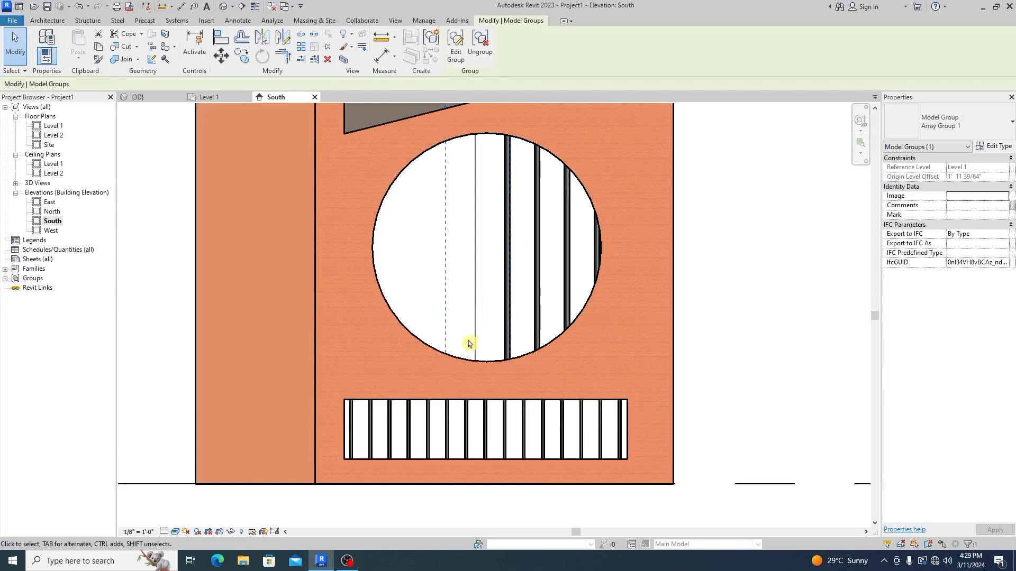
click(301, 50)
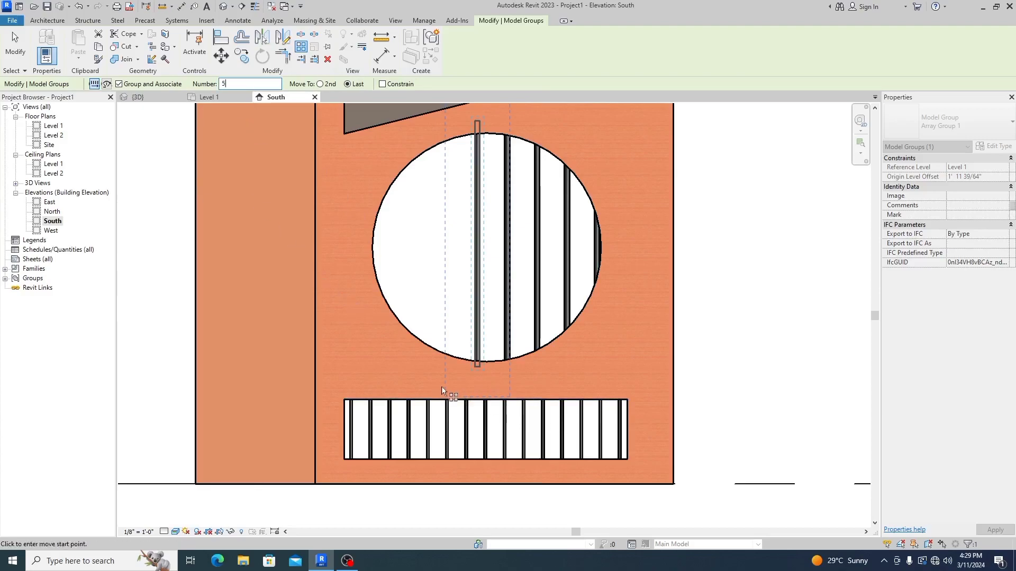
click(458, 382)
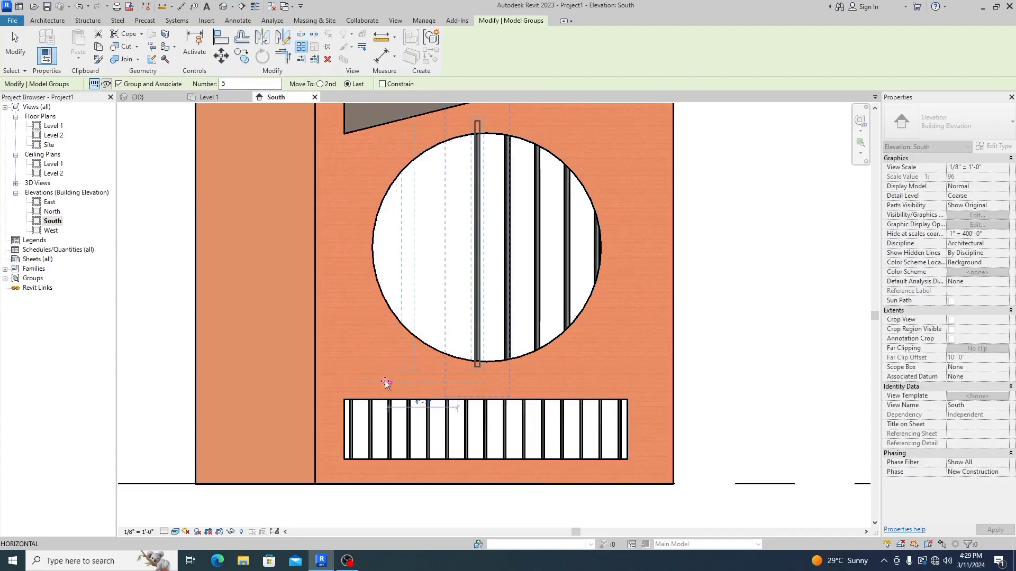
click(363, 382)
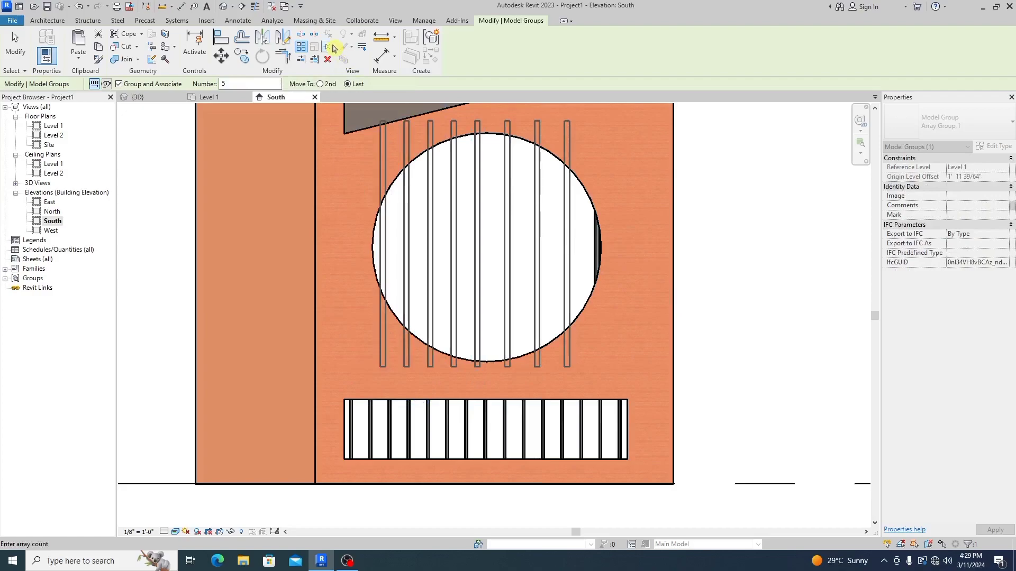
key(Return)
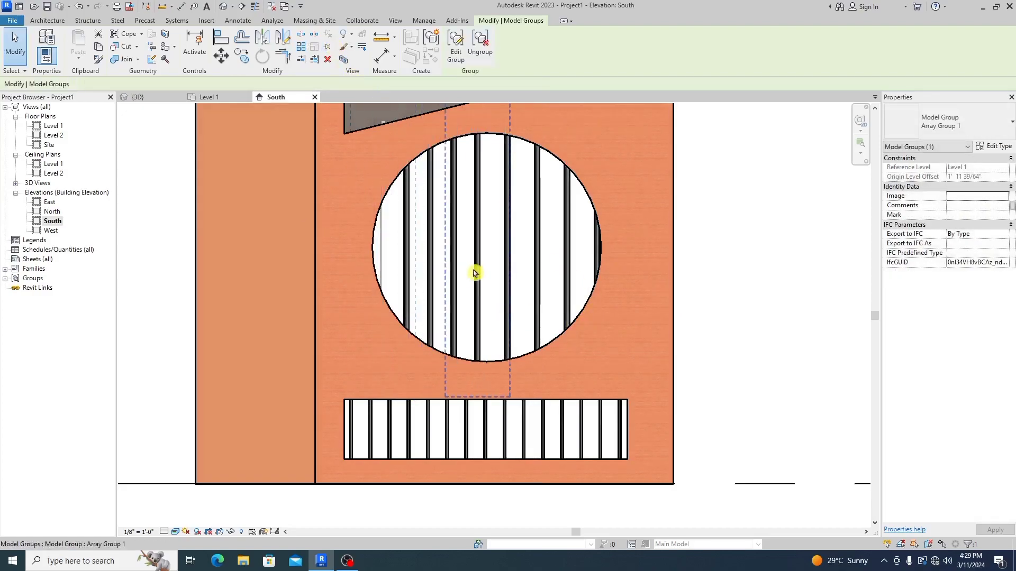
key(Escape)
Inspect the spacing and fit of the round-opening bars in the South elevation and the 3D view.
scroll(489, 330, down, 3)
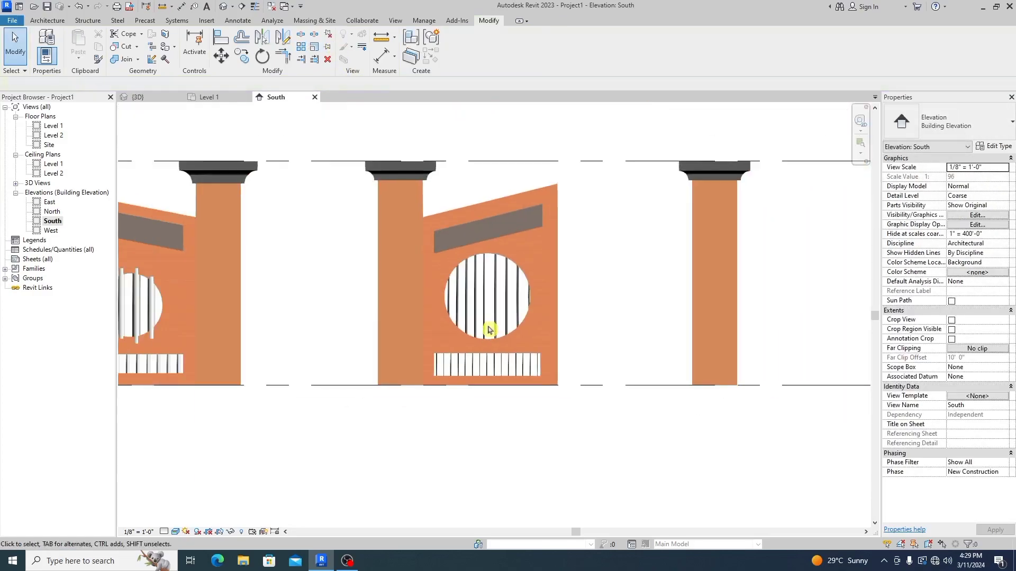
scroll(545, 306, up, 3)
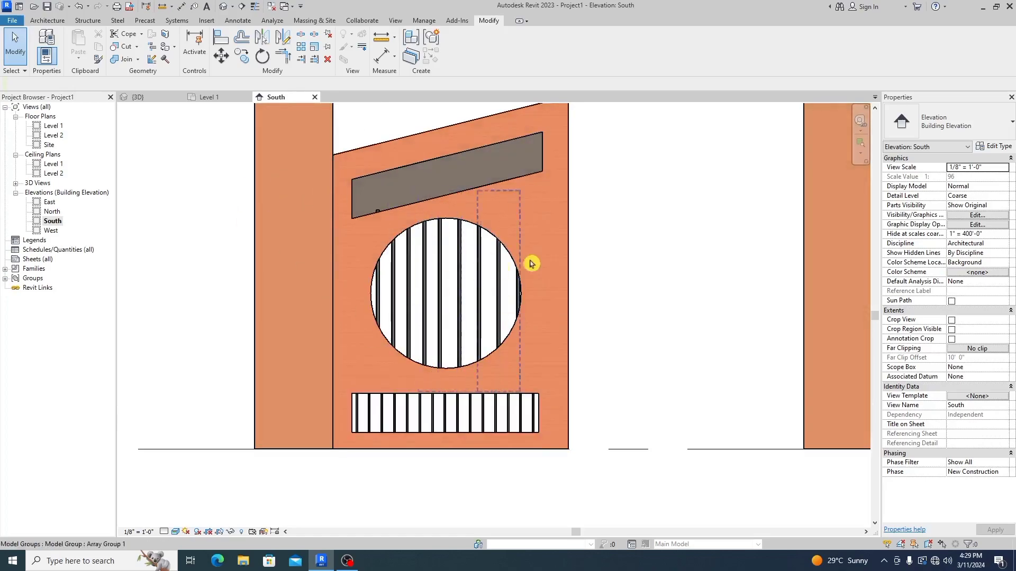
scroll(522, 333, down, 1)
click(129, 95)
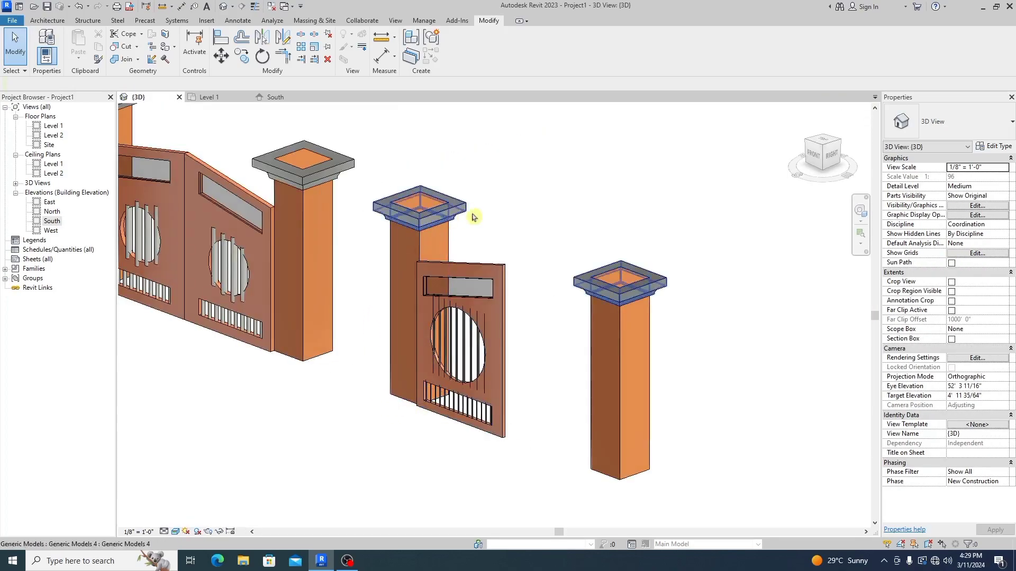
scroll(461, 349, up, 2)
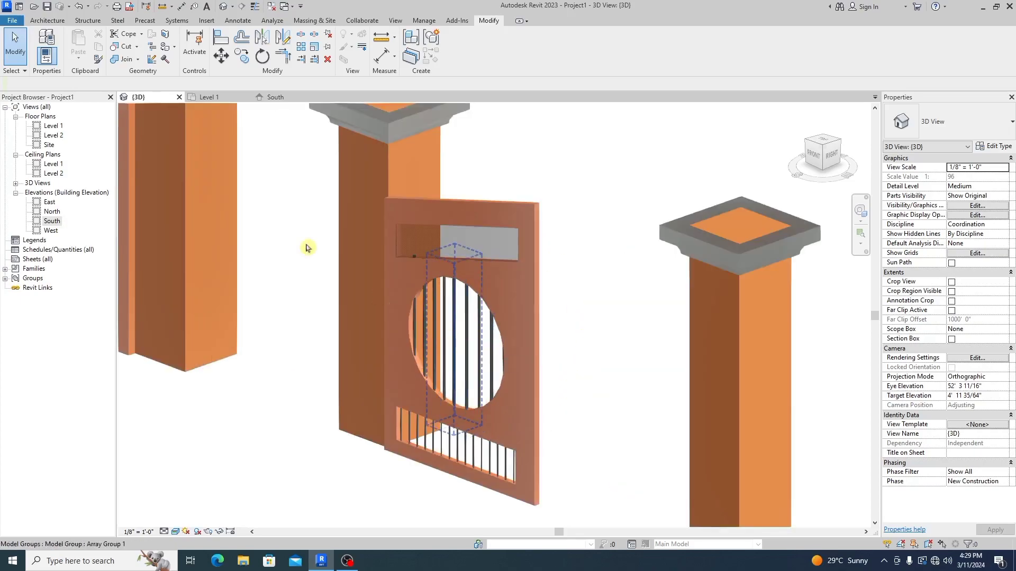
click(275, 97)
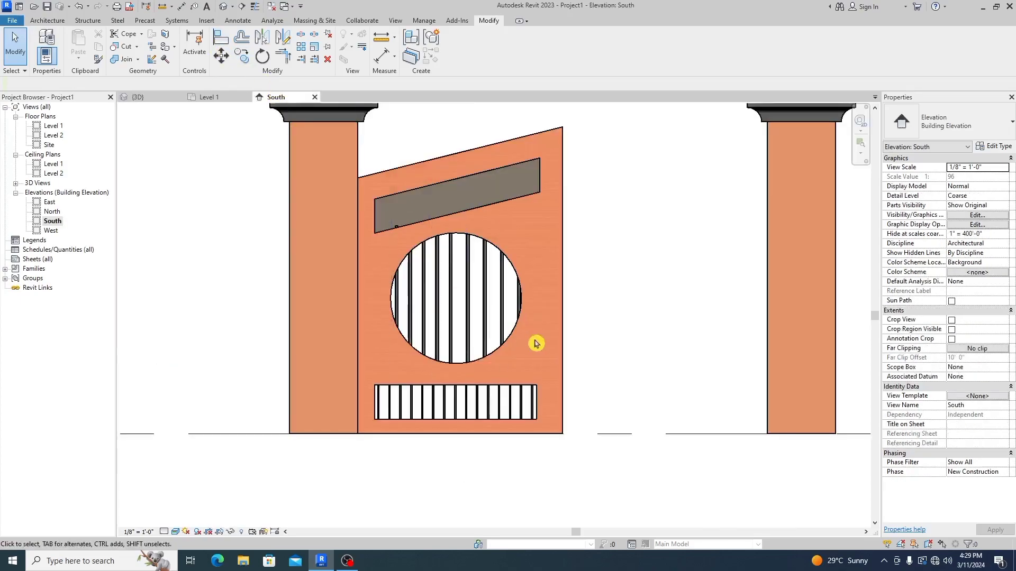
click(521, 307)
key(Escape)
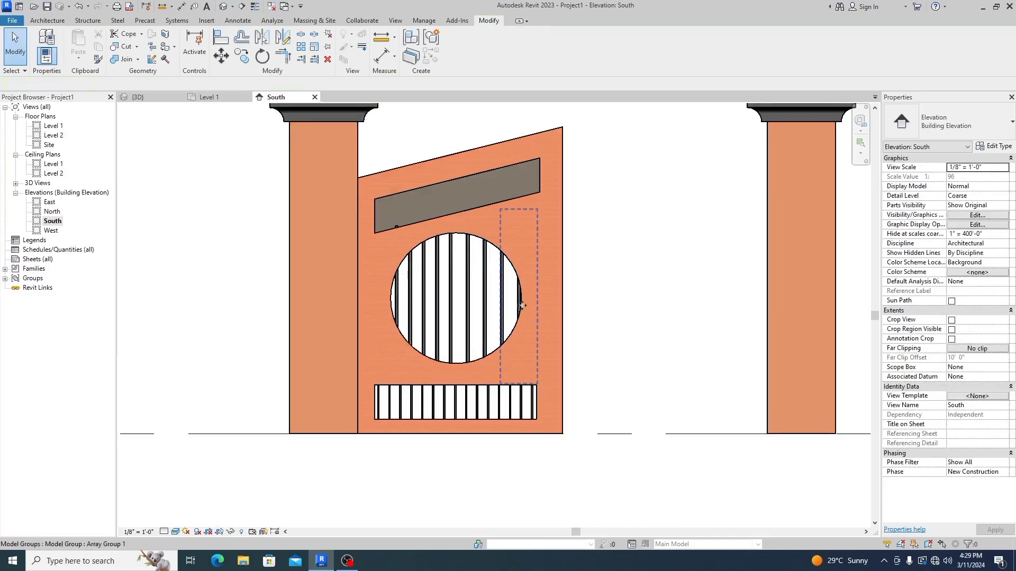
double_click(518, 302)
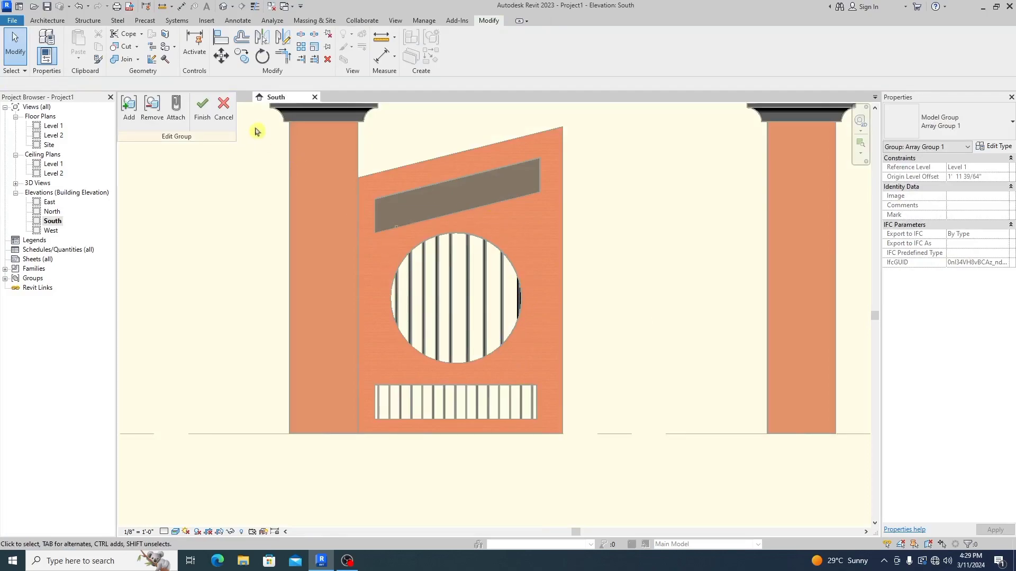
click(206, 124)
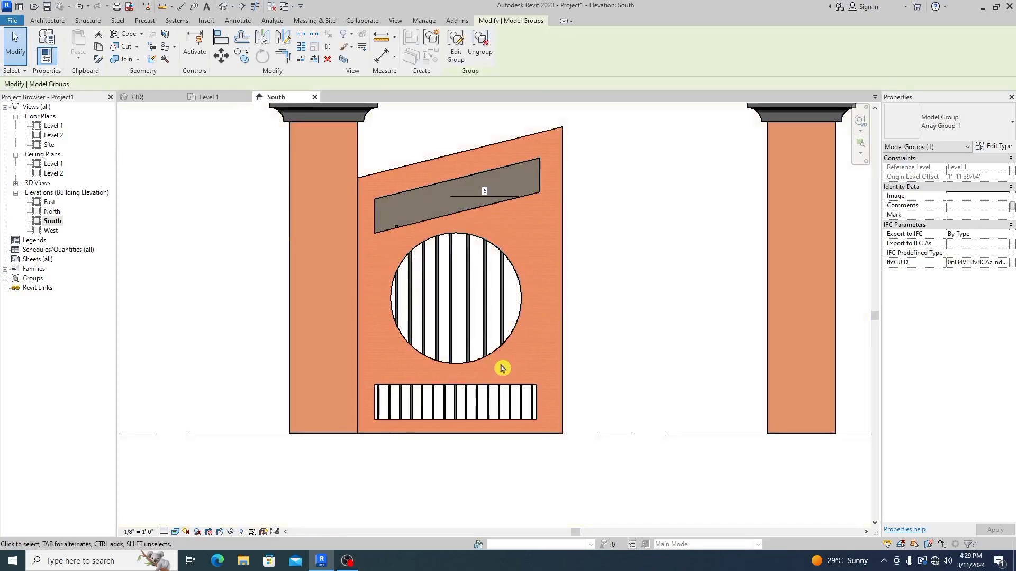
key(Escape)
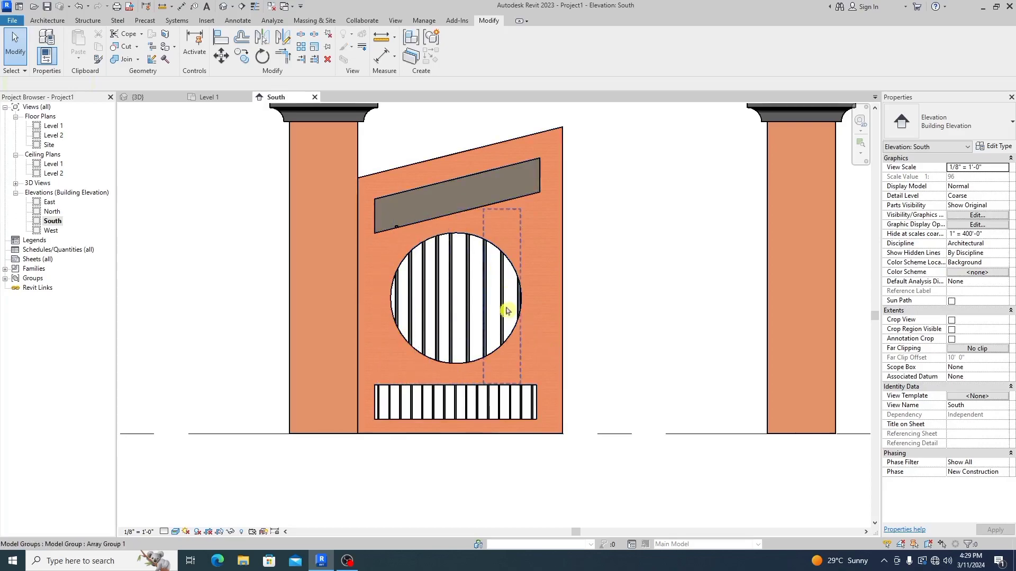
Compare the new leaf's round-opening bars with the finished reference gate in the 3D view, and return to the South elevation.
click(139, 97)
scroll(385, 247, down, 3)
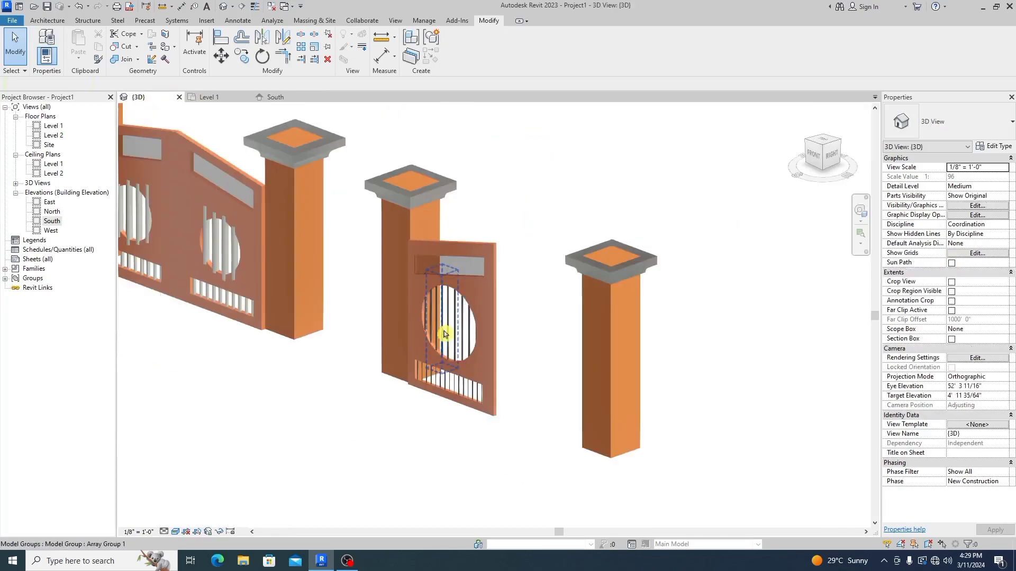
scroll(444, 387, down, 2)
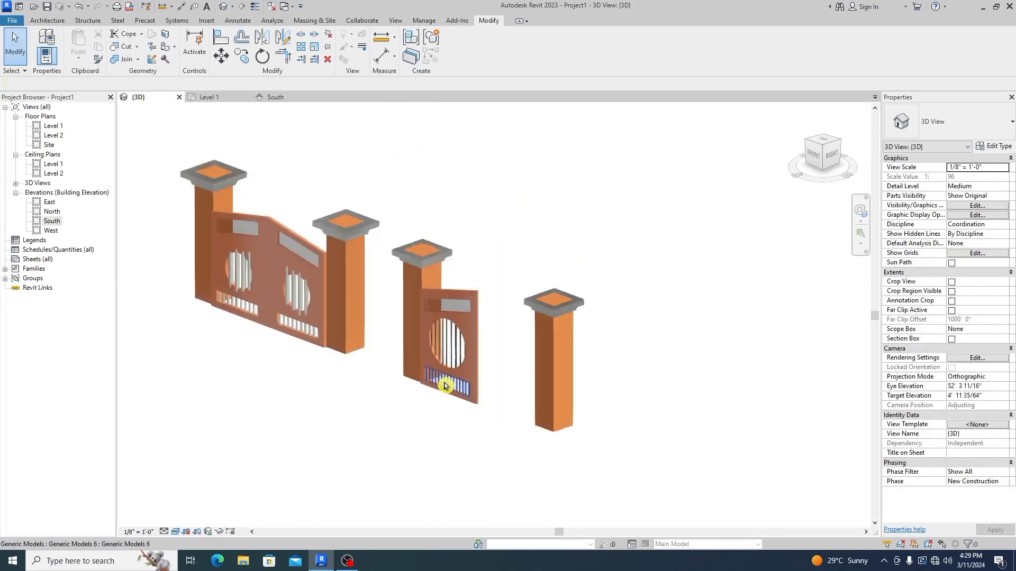
scroll(444, 391, up, 5)
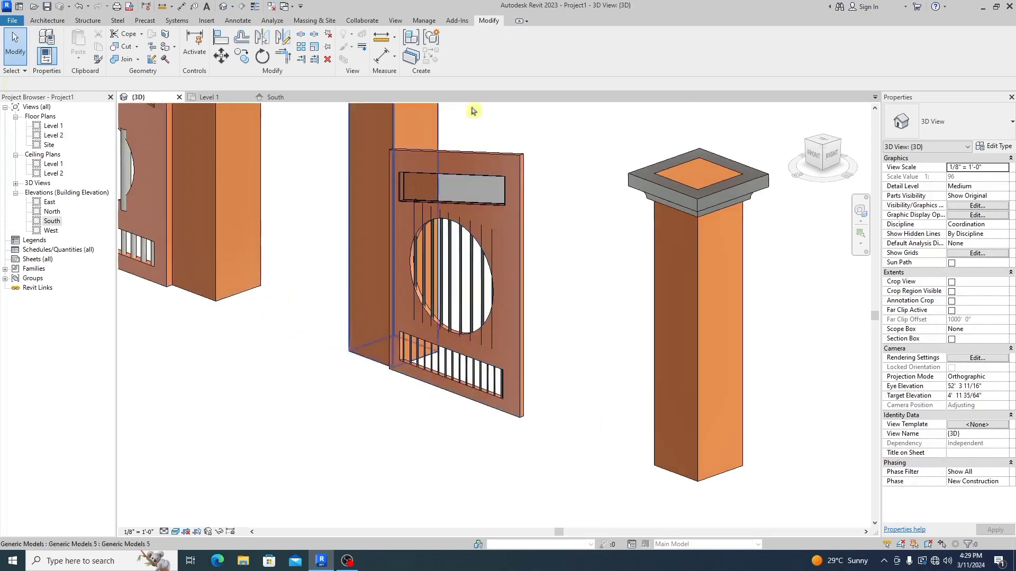
click(273, 97)
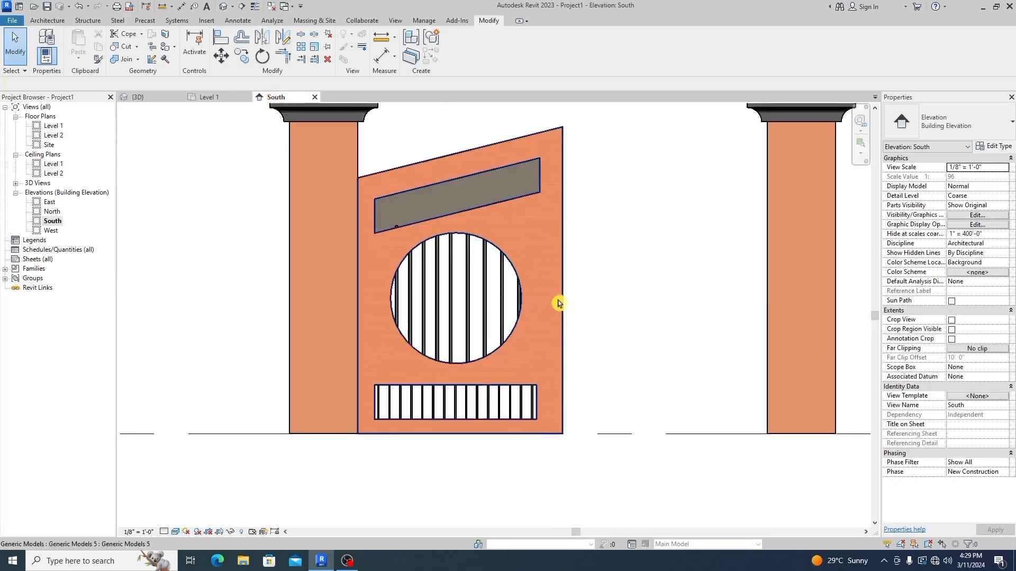
click(562, 309)
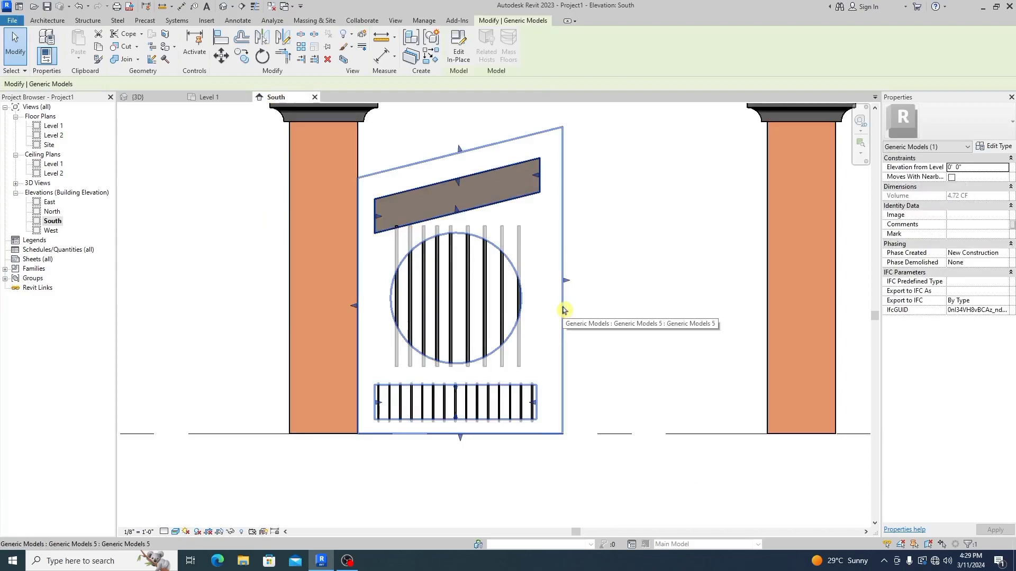
key(Escape)
drag(594, 112, 372, 484)
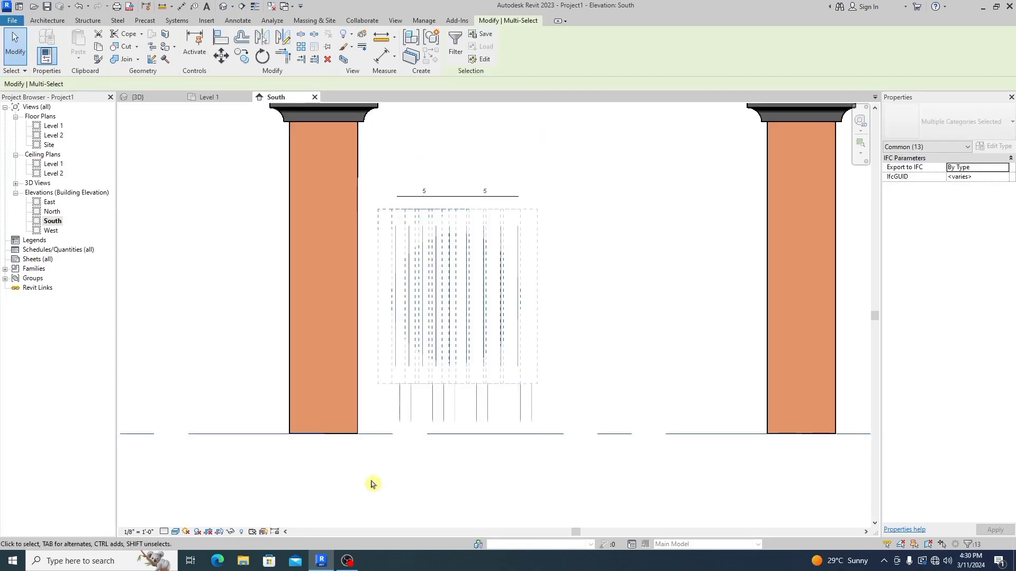
click(456, 45)
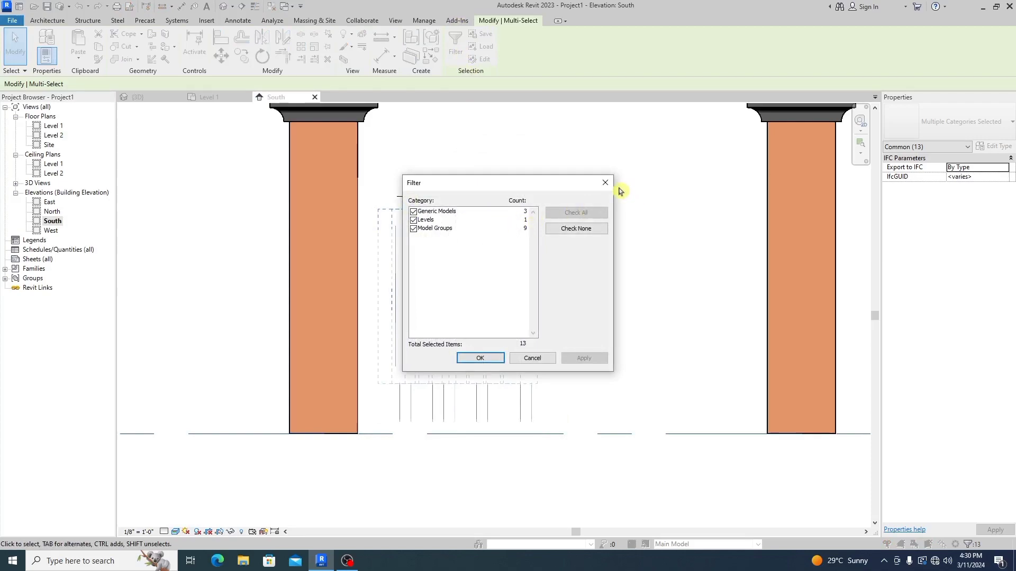
click(605, 183)
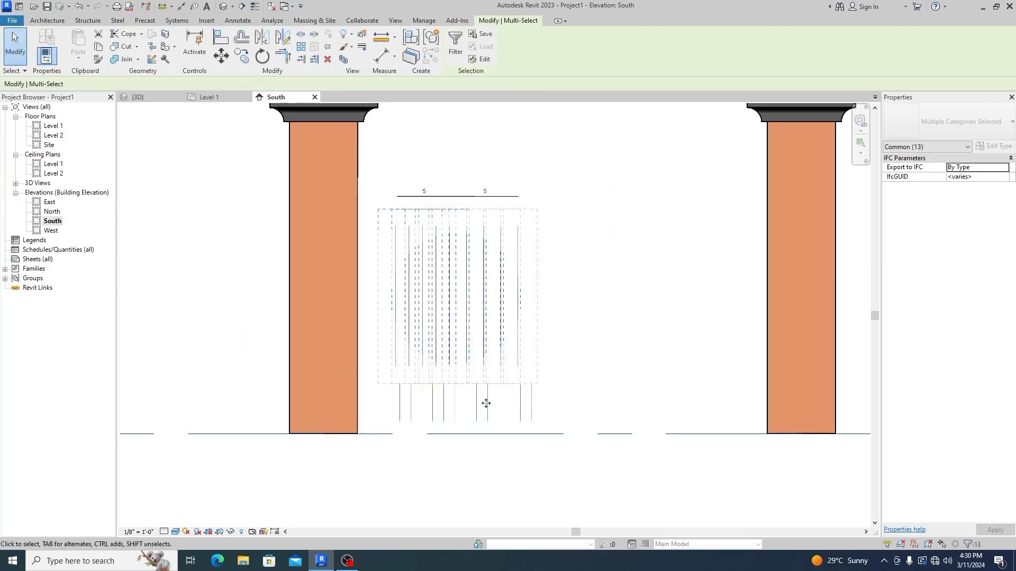
key(Escape)
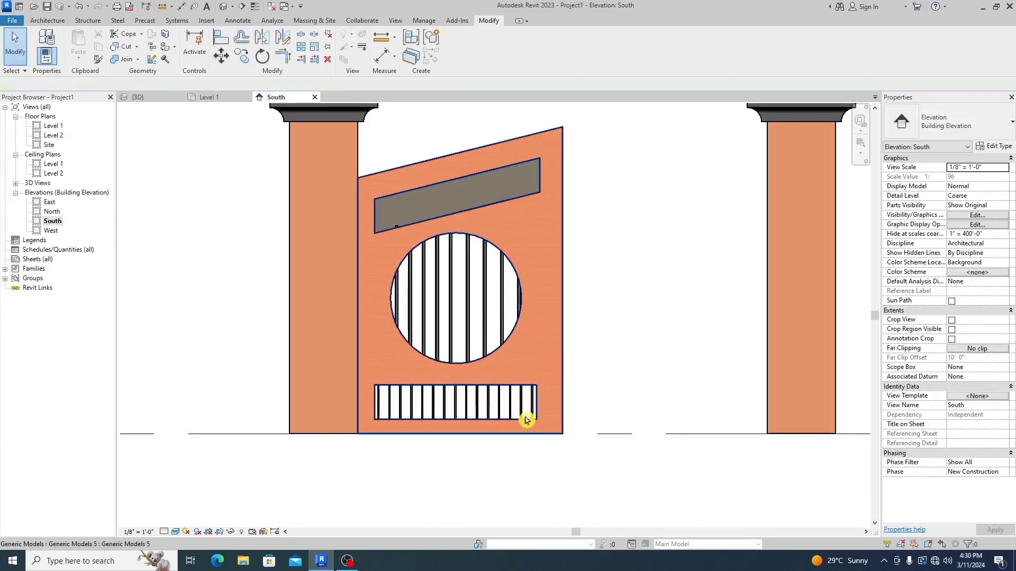
click(503, 403)
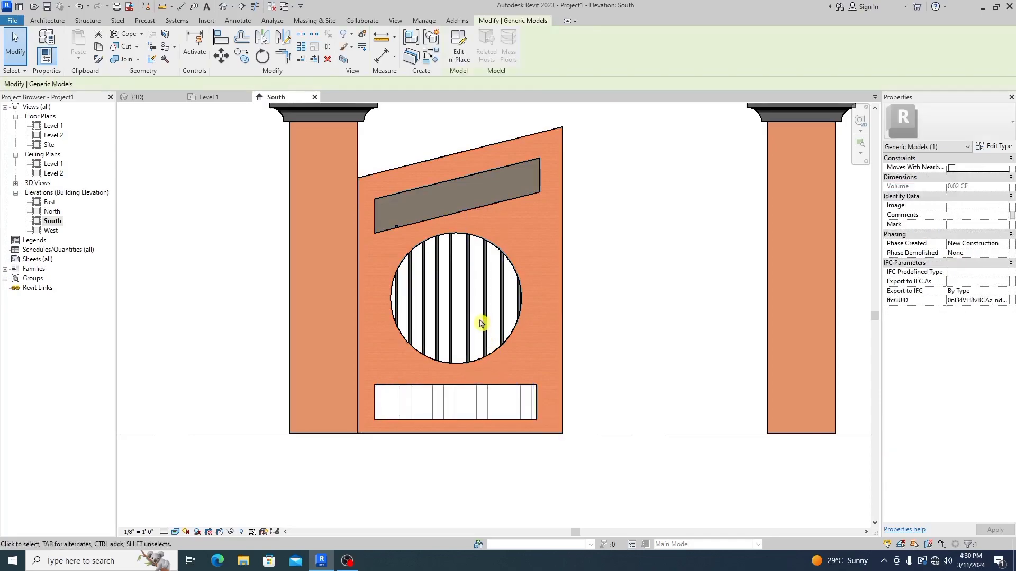
ctrl+click(468, 346)
ctrl+click(492, 329)
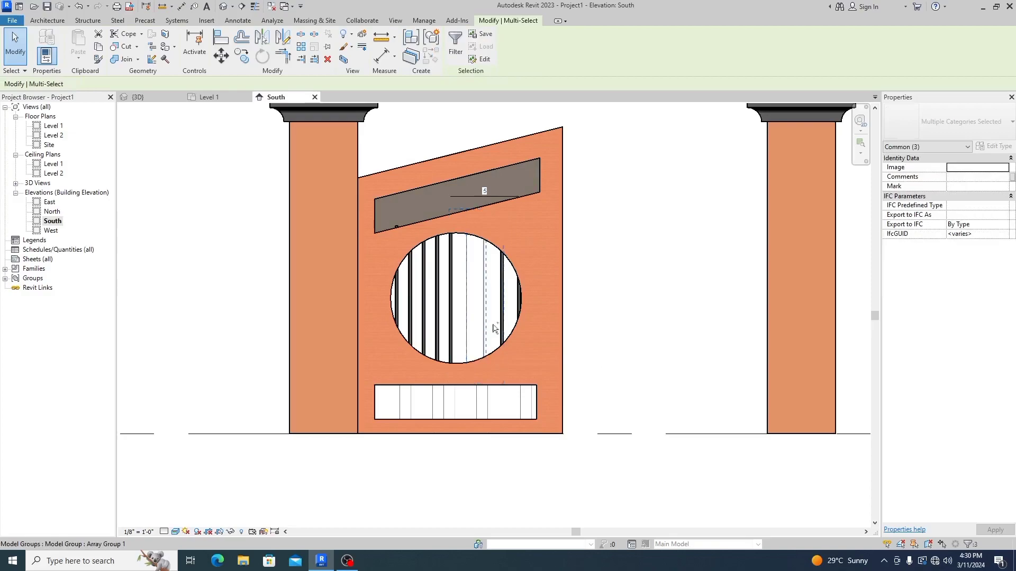
ctrl+click(521, 302)
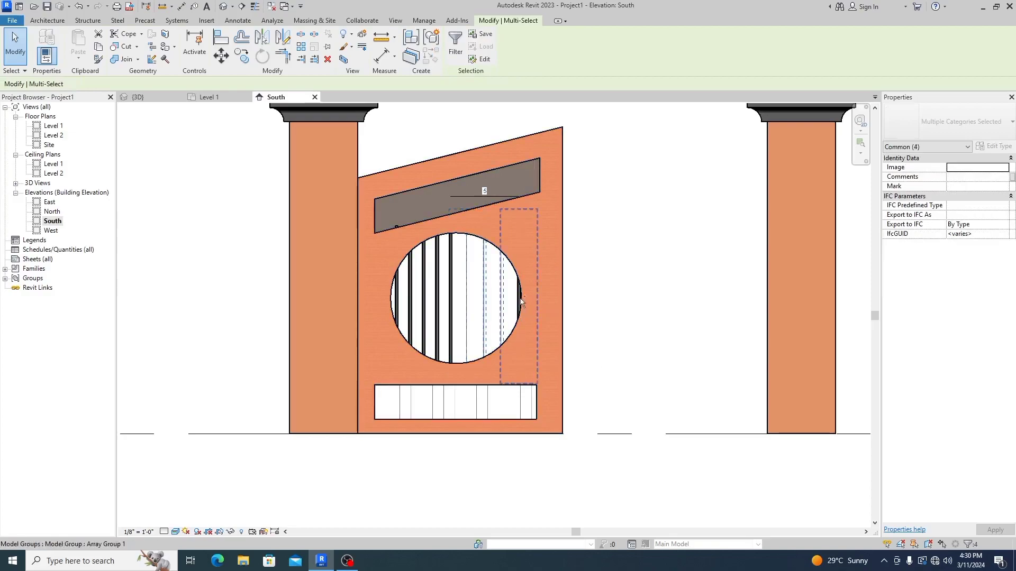
ctrl+click(437, 306)
ctrl+click(451, 319)
ctrl+click(425, 333)
ctrl+click(406, 320)
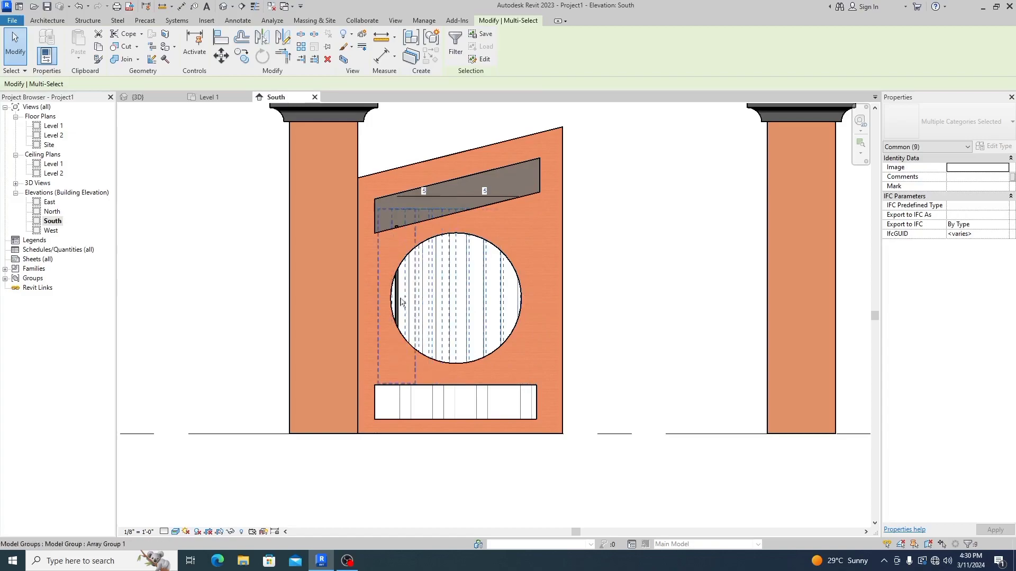
ctrl+click(458, 213)
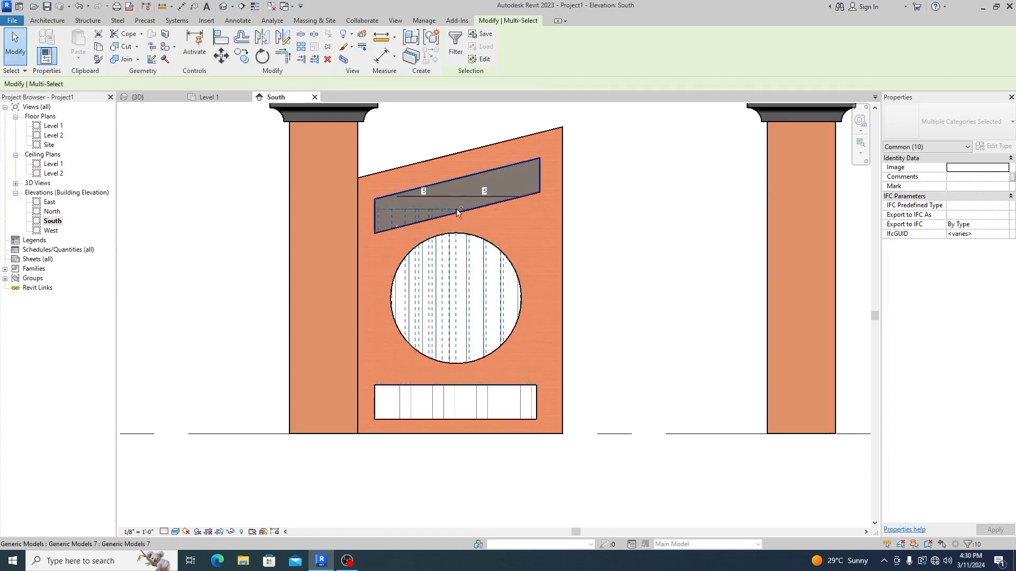
ctrl+click(563, 342)
ctrl+click(562, 342)
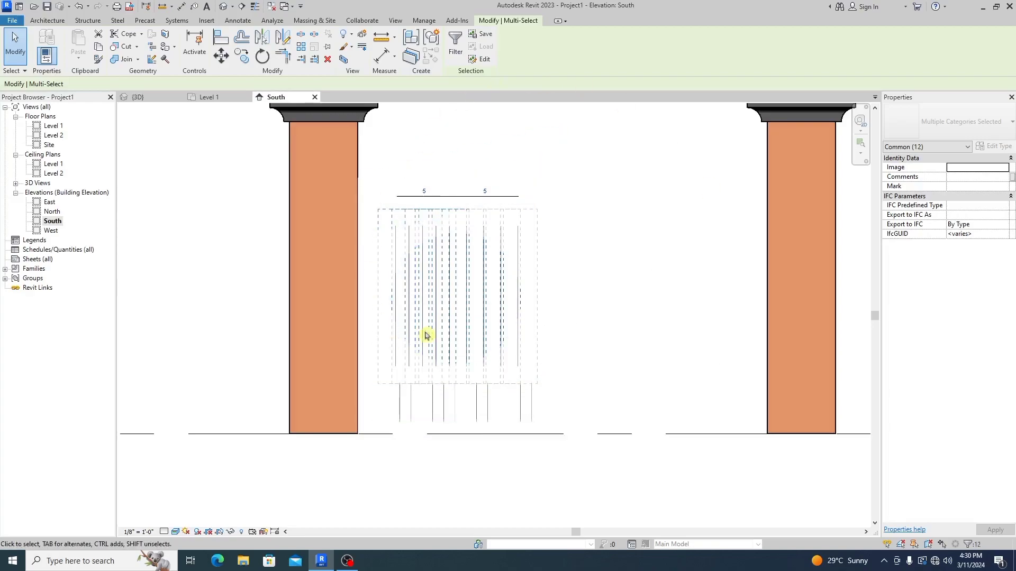
click(259, 37)
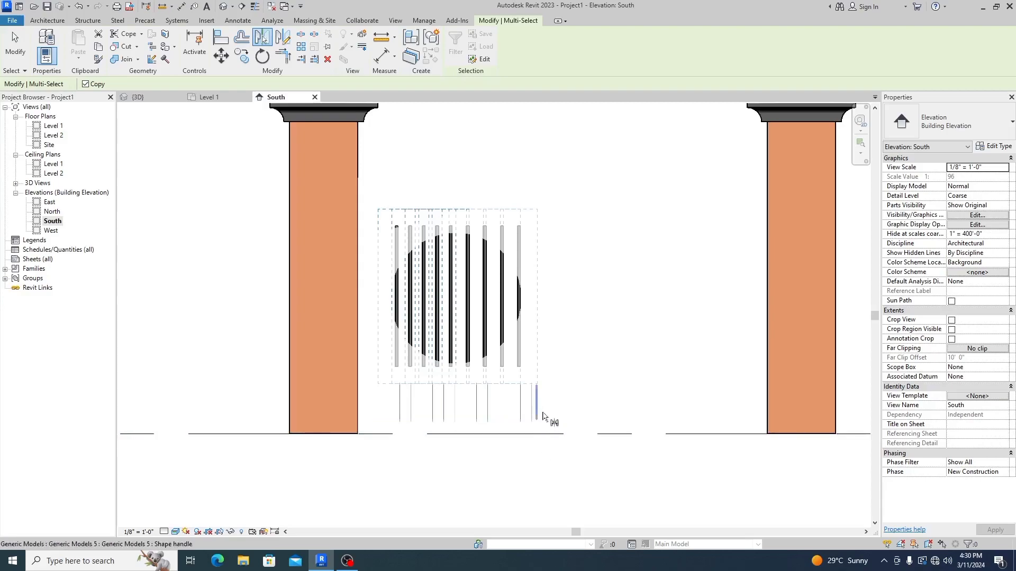
key(Escape)
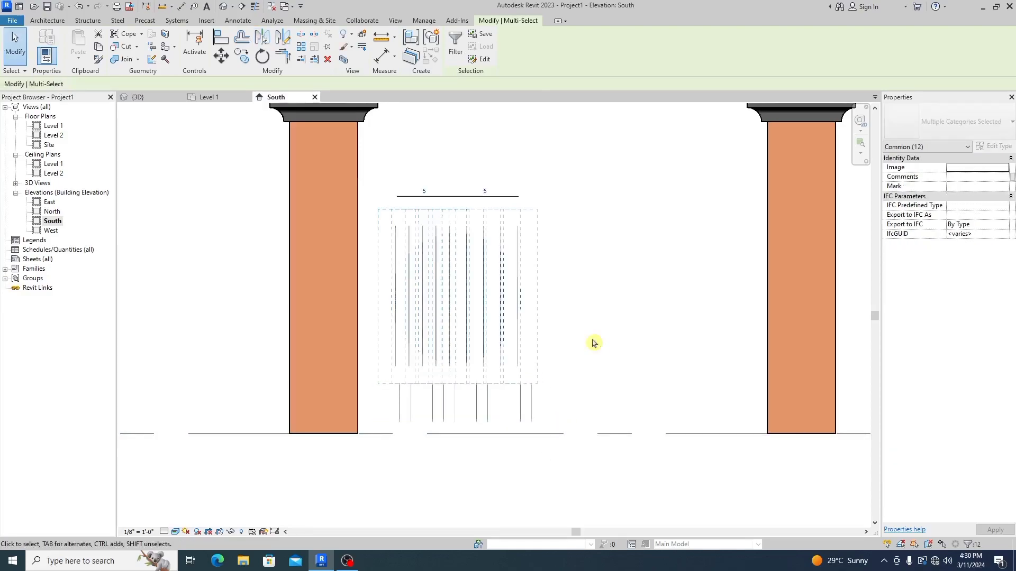
key(Escape)
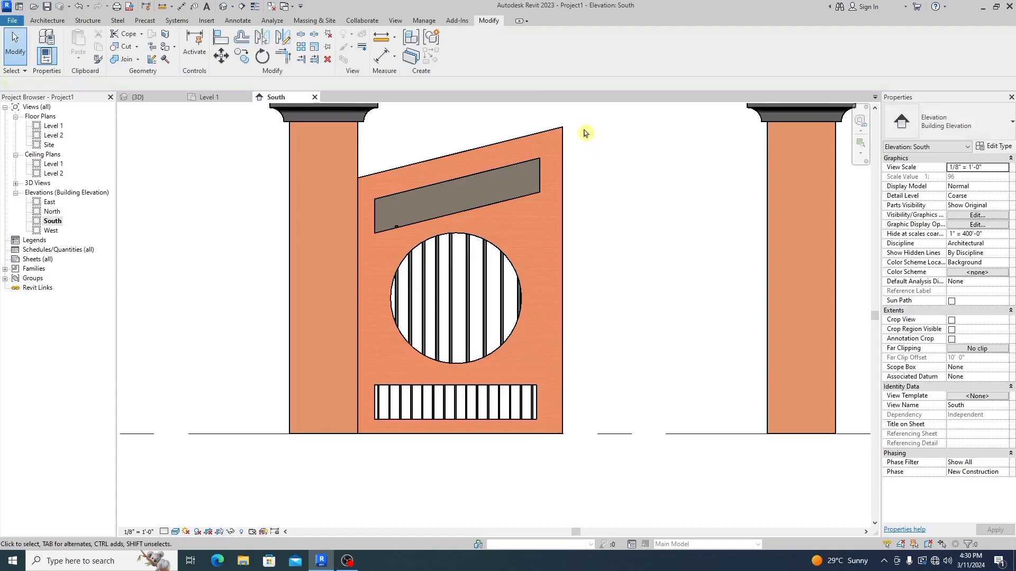
Mirror a copy of the gate leaf about its vertical free edge to form the second leaf against the other column.
click(546, 228)
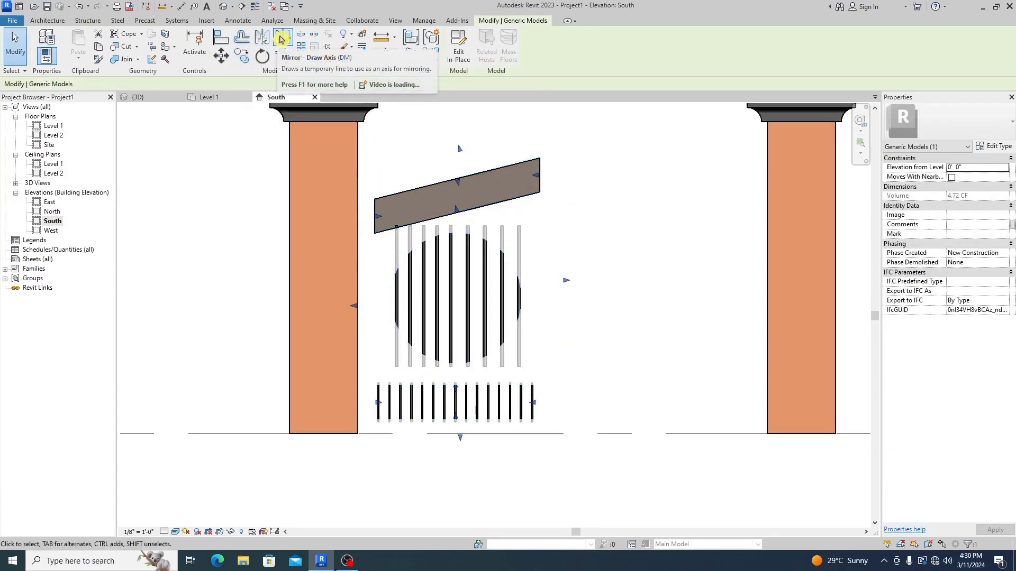
click(262, 37)
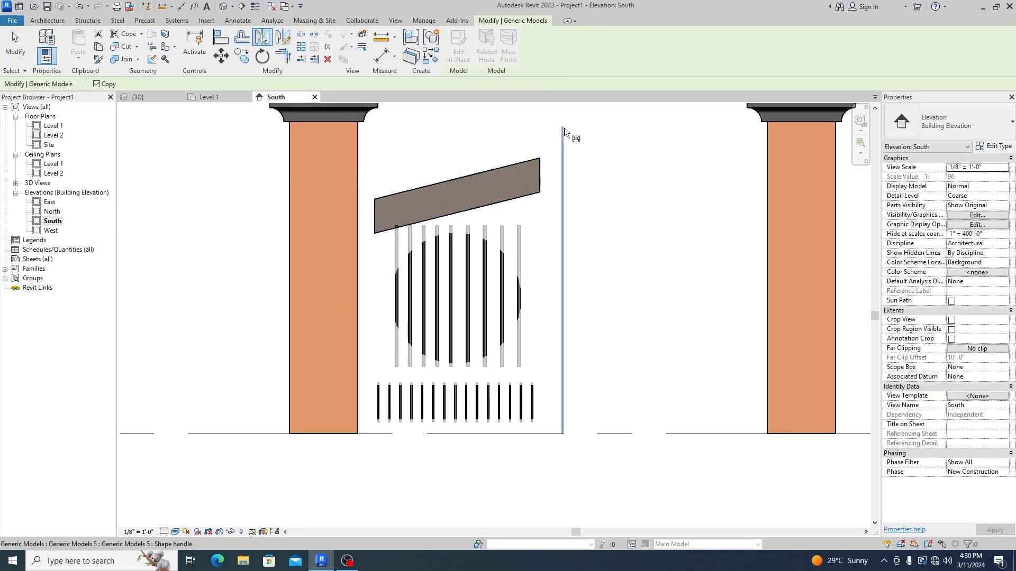
click(564, 131)
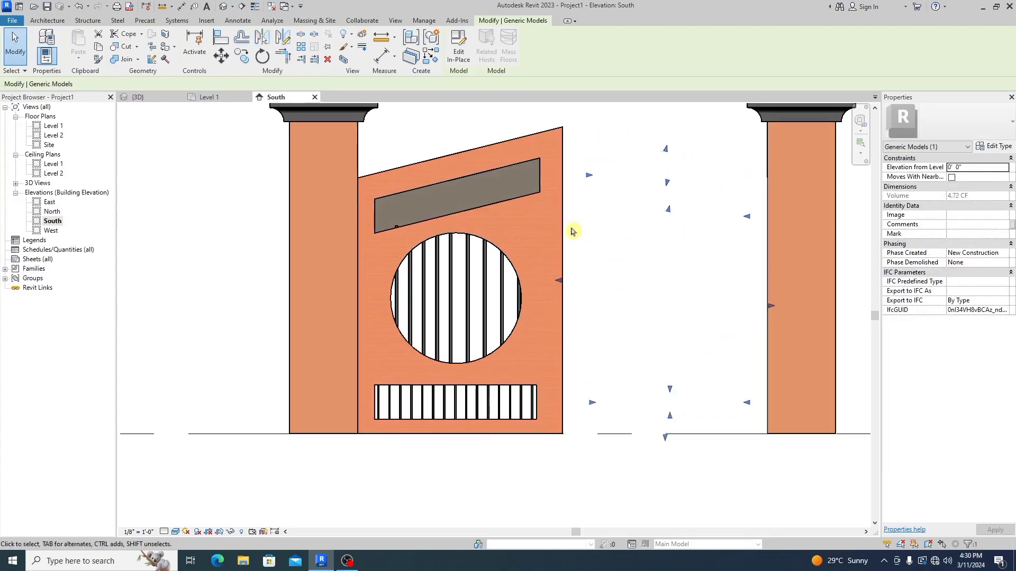
click(601, 305)
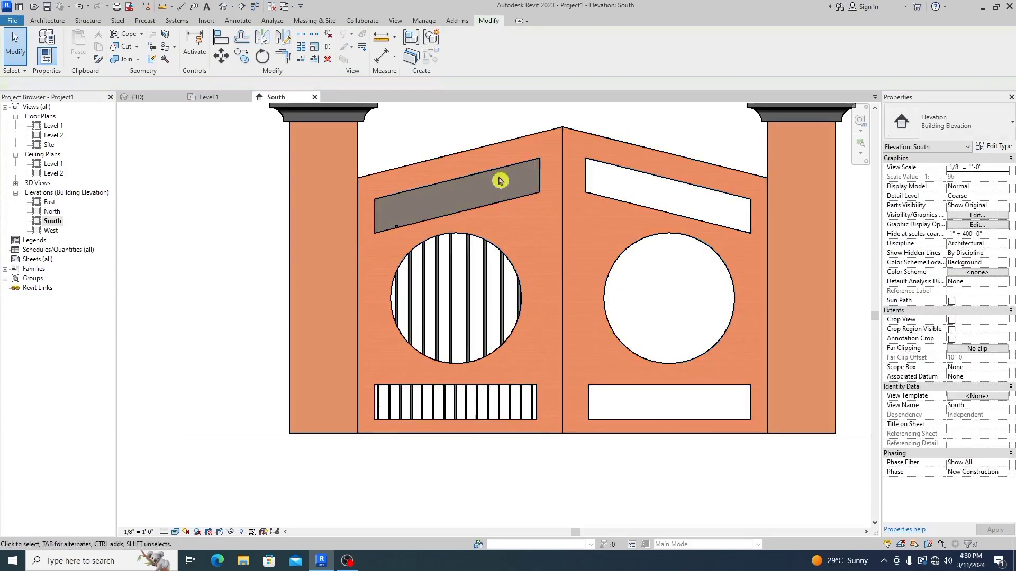
Examine the two-leaf gate between its columns and compare it with the reference gate in the South elevation.
scroll(638, 308, down, 3)
scroll(810, 297, up, 3)
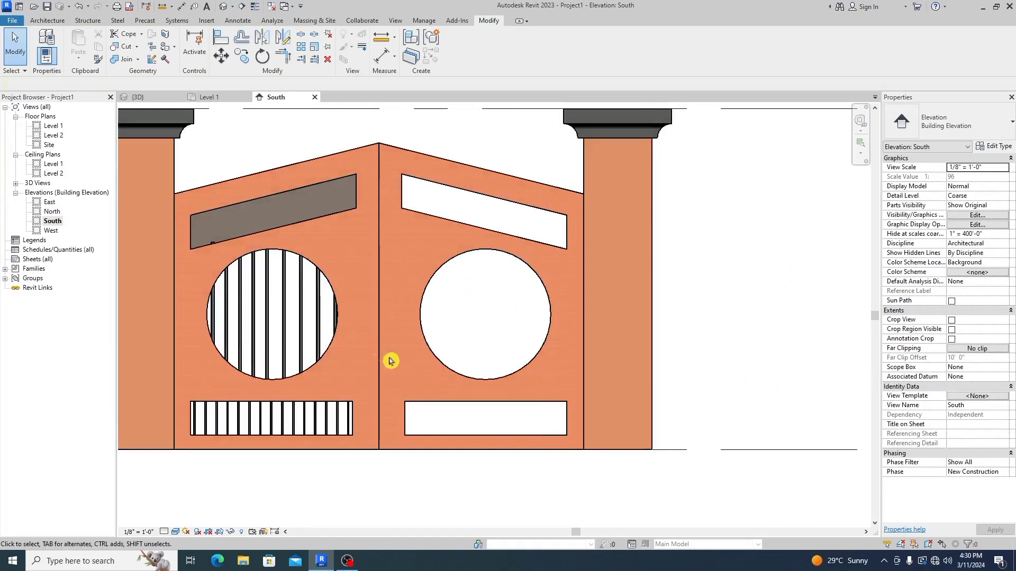
scroll(405, 305, down, 1)
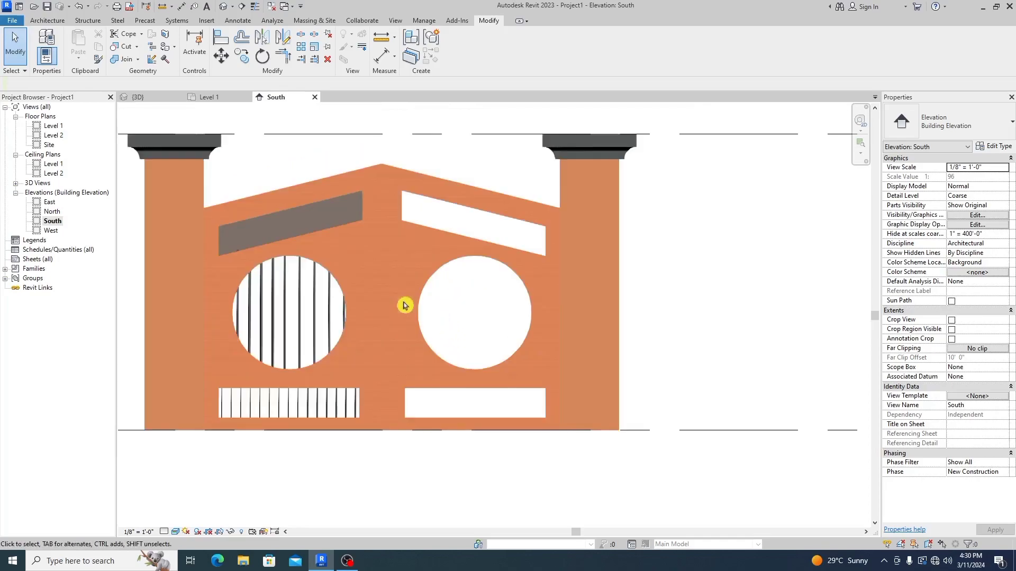
scroll(405, 305, down, 2)
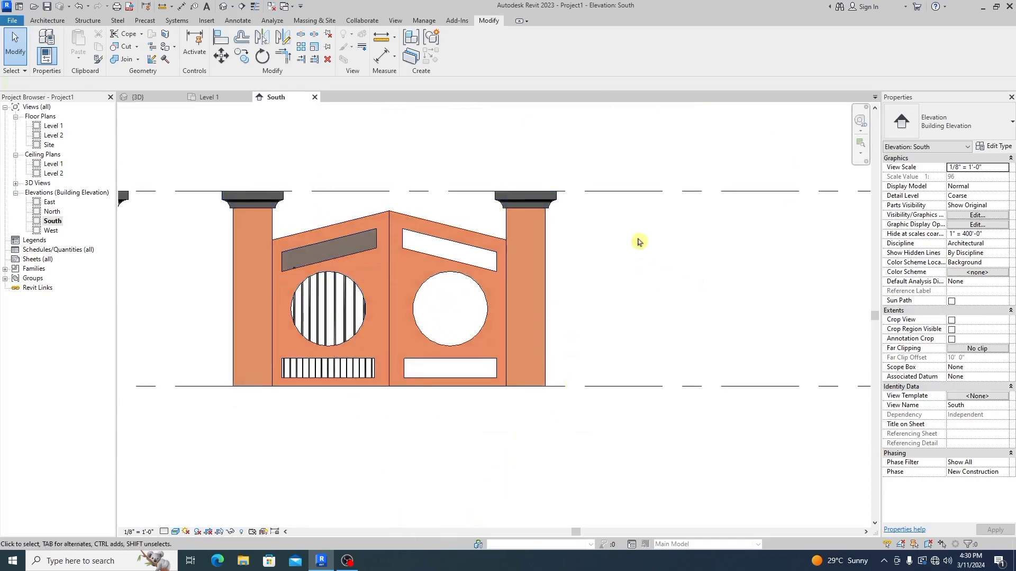
scroll(376, 326, down, 2)
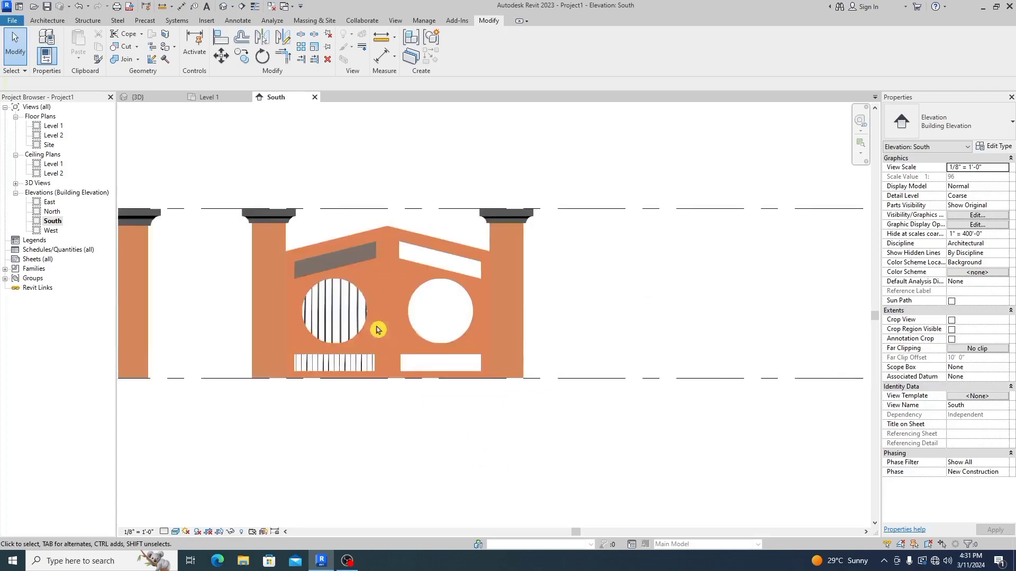
scroll(358, 483, up, 2)
scroll(395, 331, down, 4)
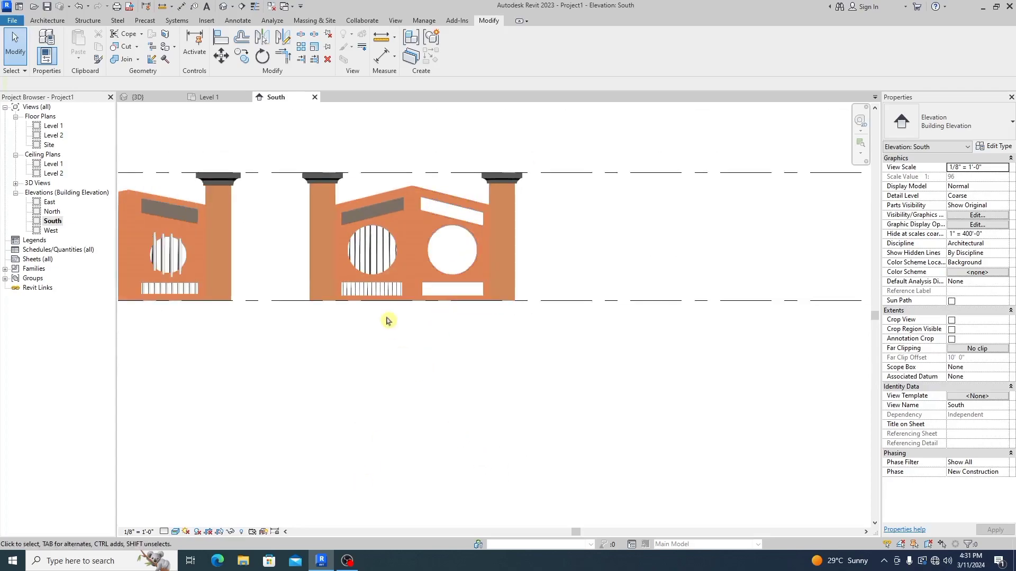
scroll(296, 304, up, 3)
scroll(358, 265, up, 2)
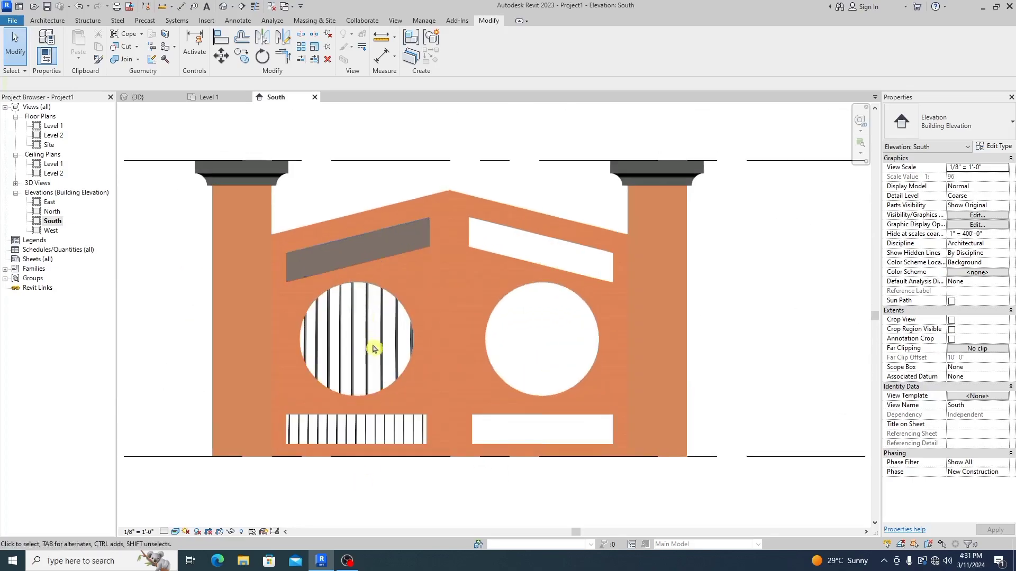
Mirror a copy of the lower rectangular opening's bars about the gate's centre line onto the second leaf.
click(390, 431)
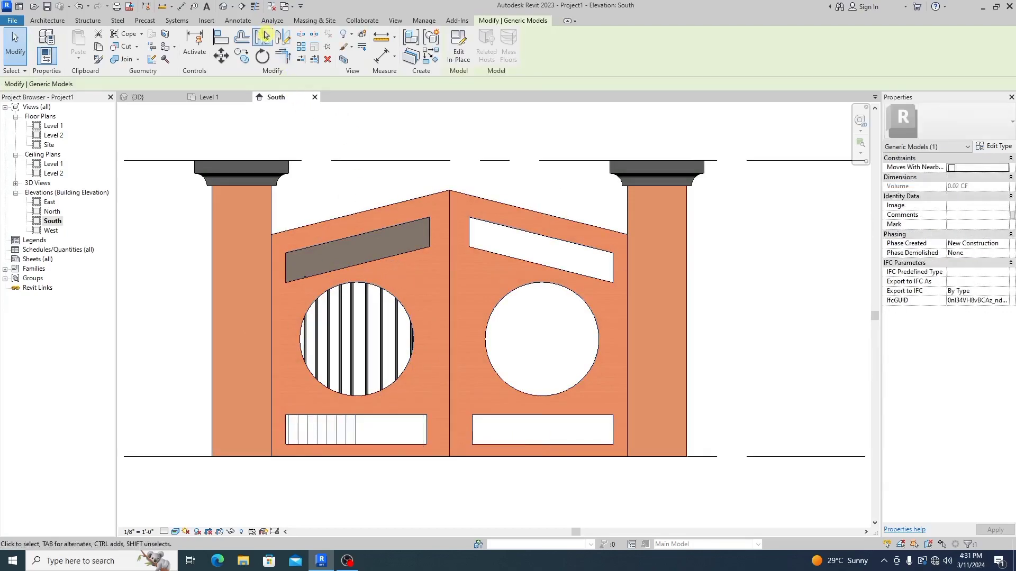
click(264, 35)
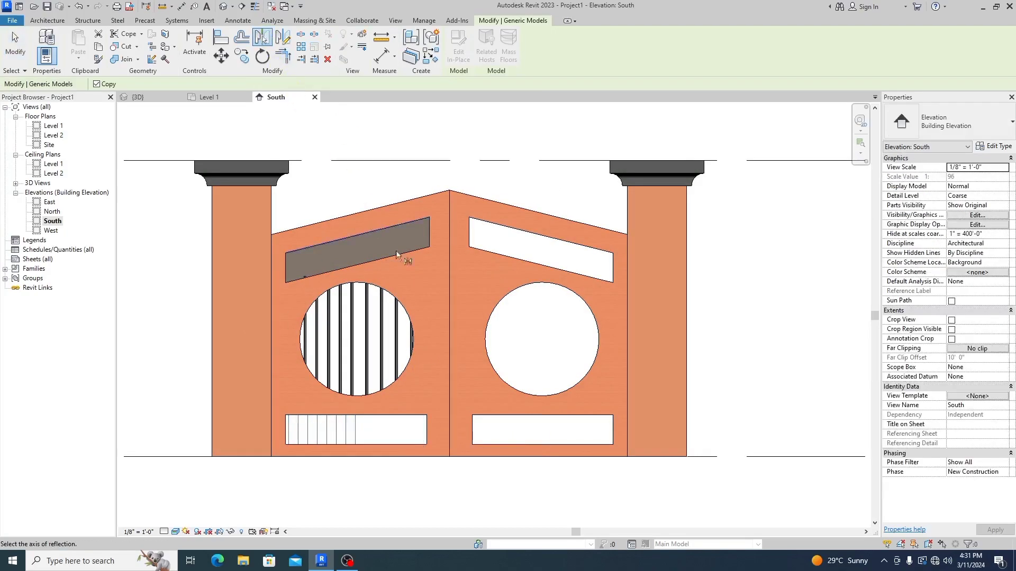
click(447, 426)
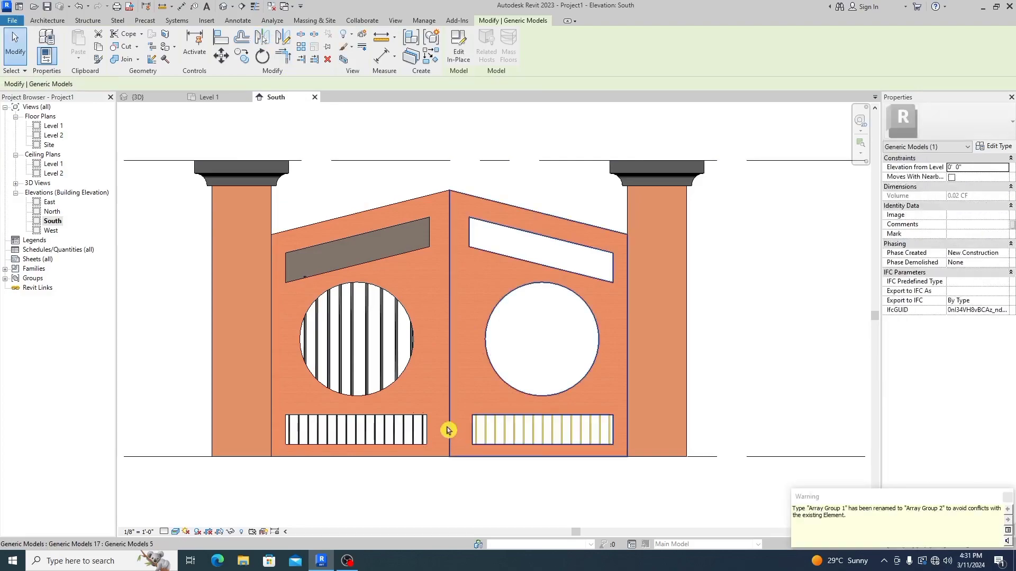
click(1002, 497)
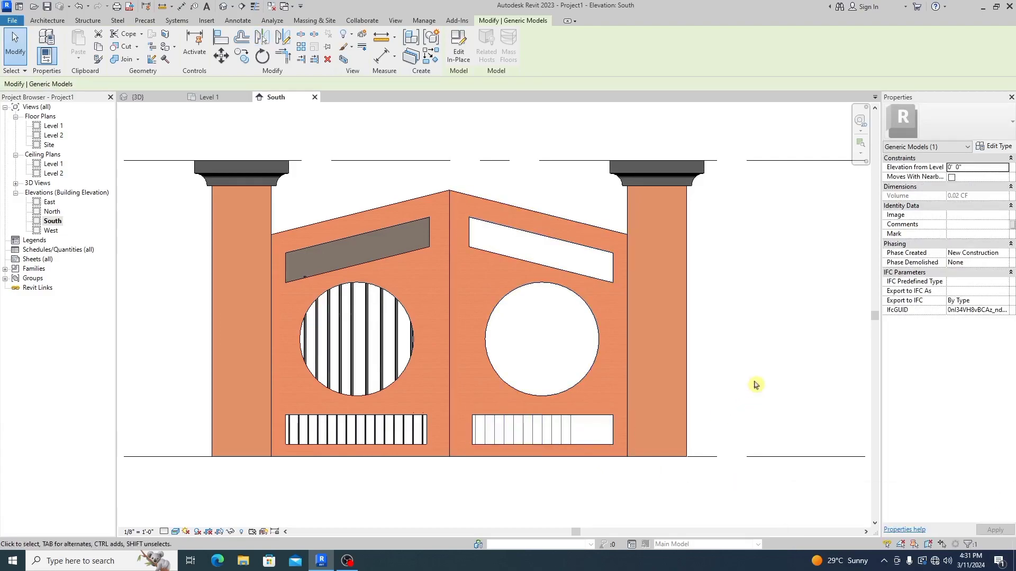
click(782, 363)
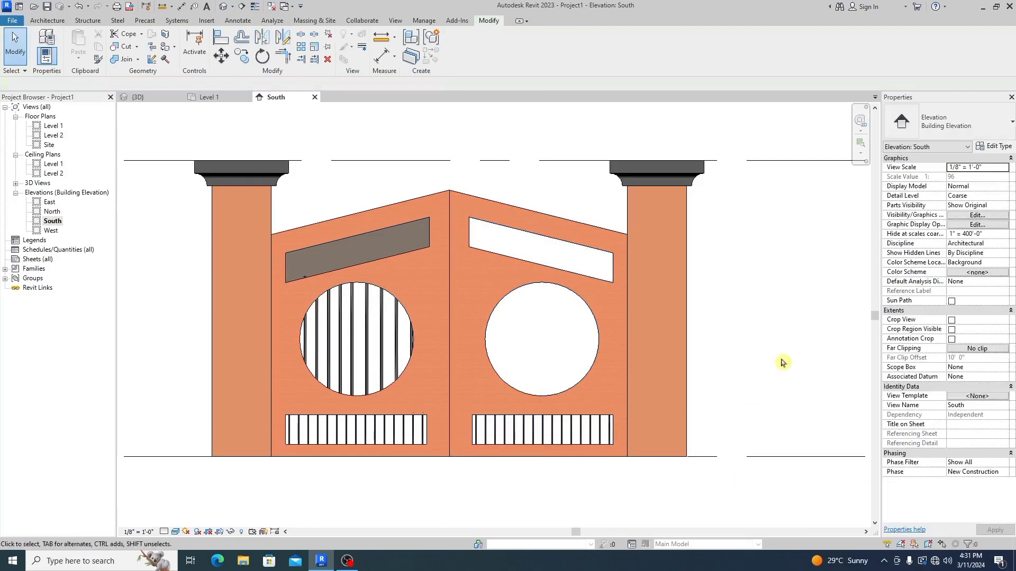
Mirror a copy of all the round opening's vertical bars about the gate's centre line onto the second leaf.
click(368, 345)
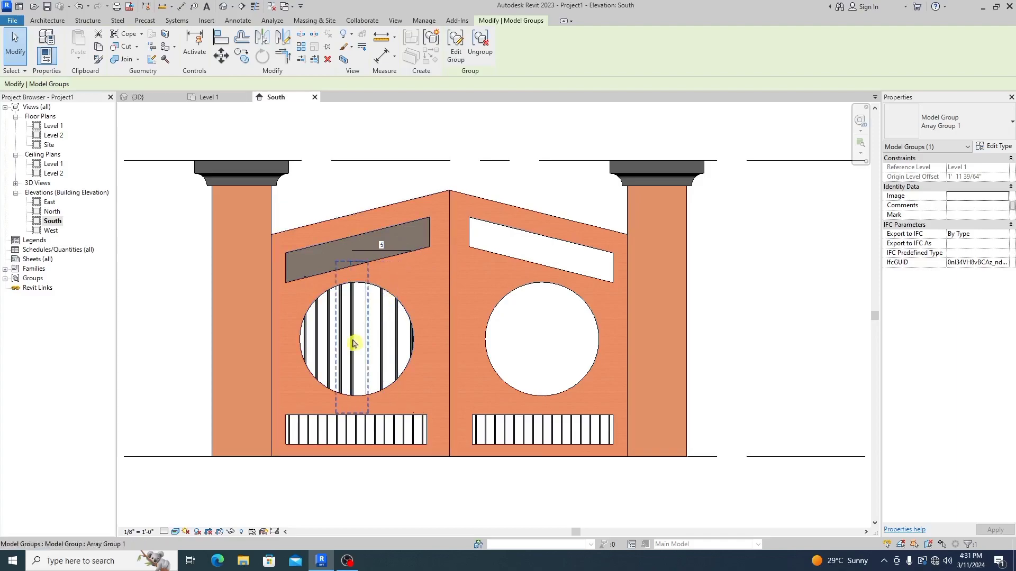
ctrl+click(353, 341)
ctrl+click(340, 362)
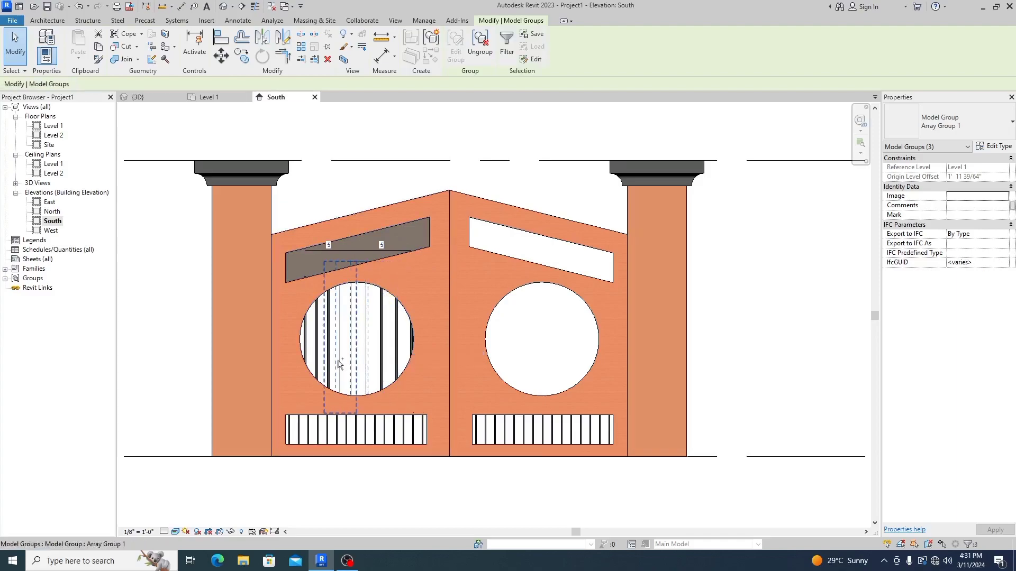
ctrl+click(317, 352)
ctrl+click(306, 340)
ctrl+click(381, 344)
ctrl+click(395, 347)
ctrl+click(410, 341)
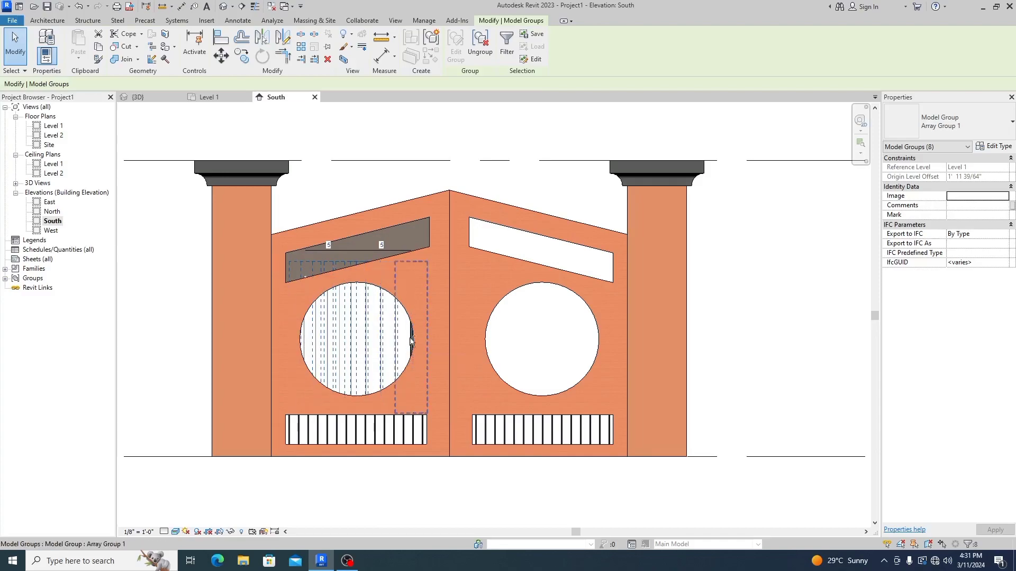
click(263, 37)
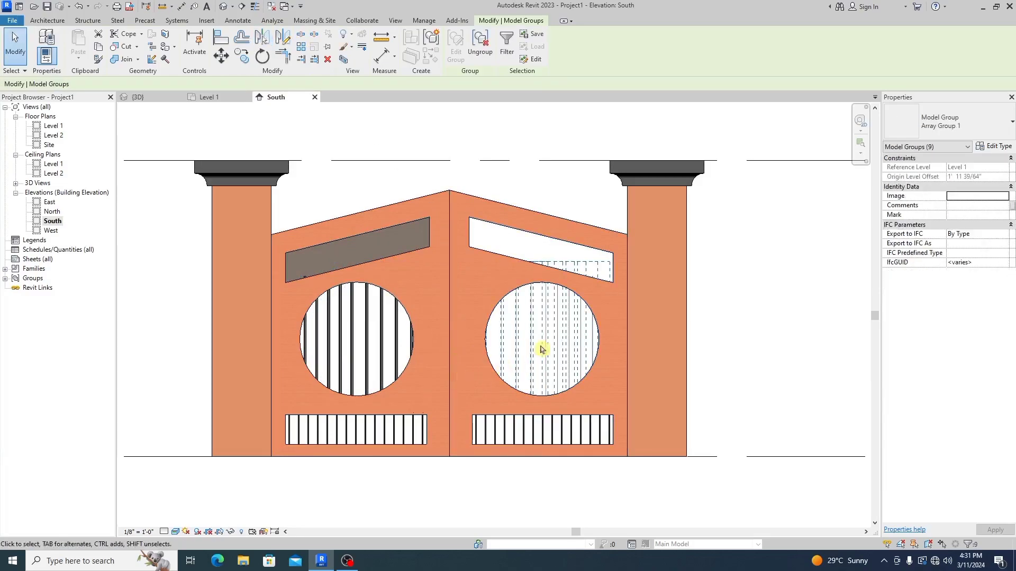
click(816, 338)
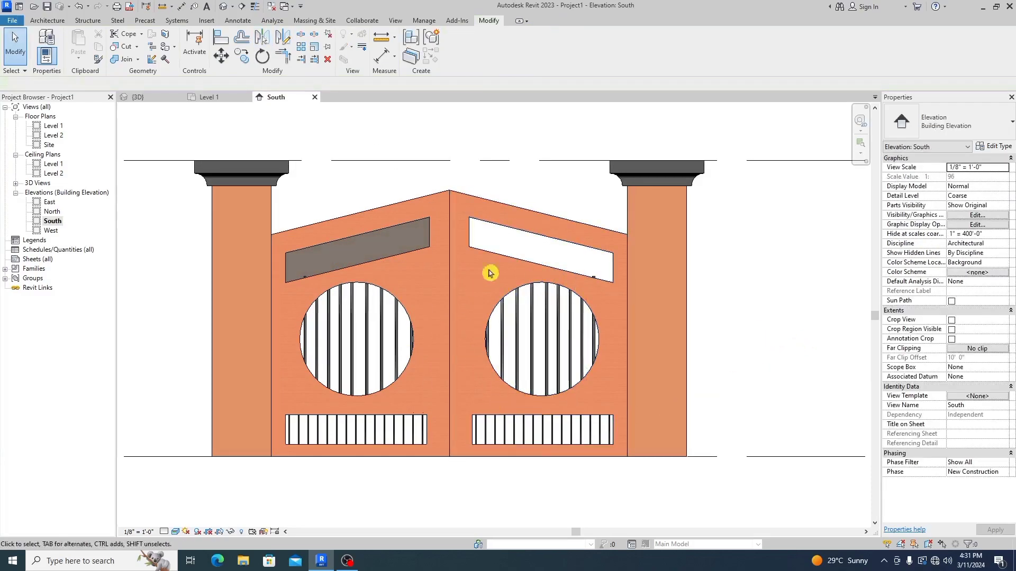
Mirror a copy of the sloped upper opening's glass panel about the gate's centre line onto the second leaf.
click(409, 258)
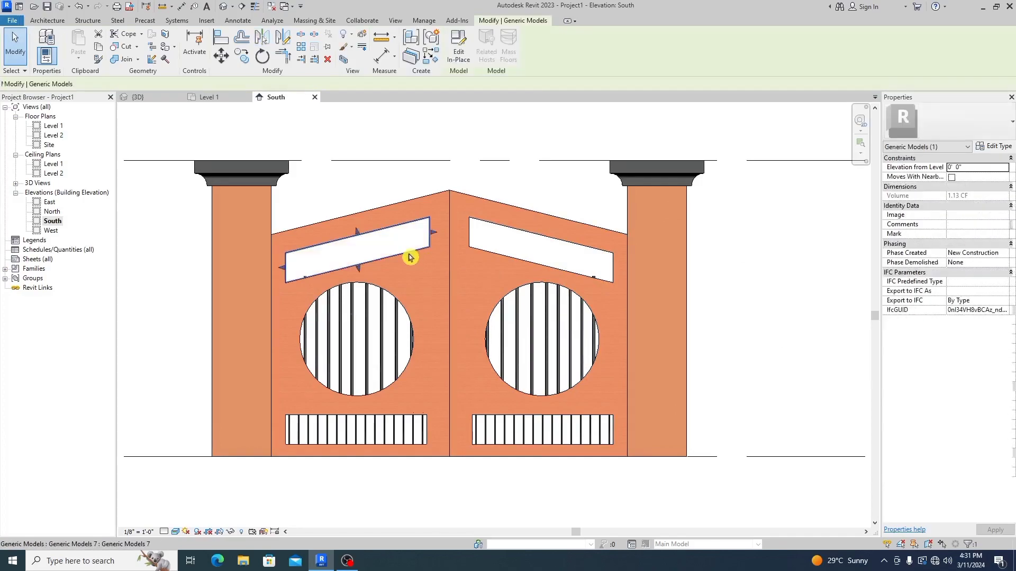
click(264, 37)
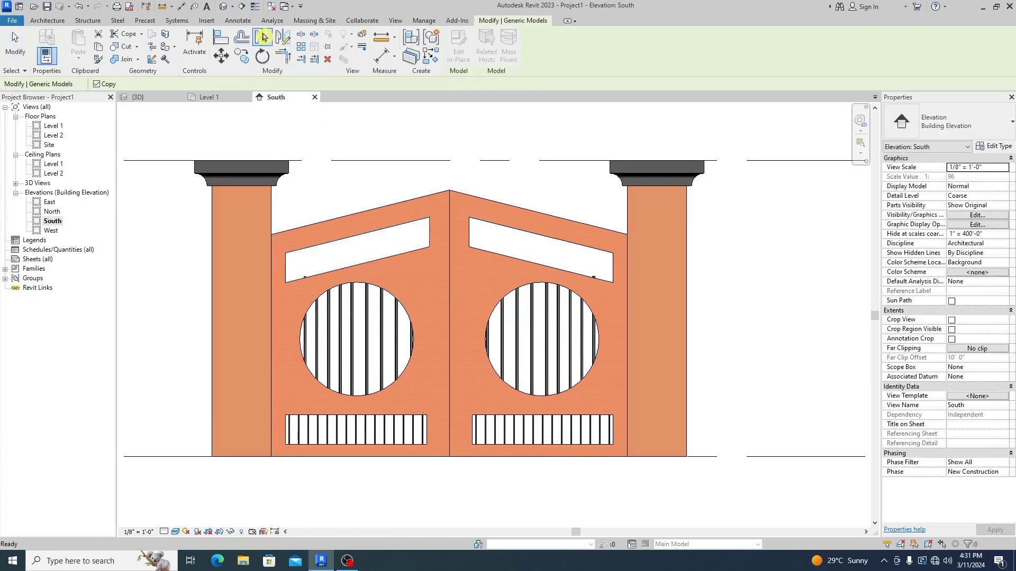
click(449, 283)
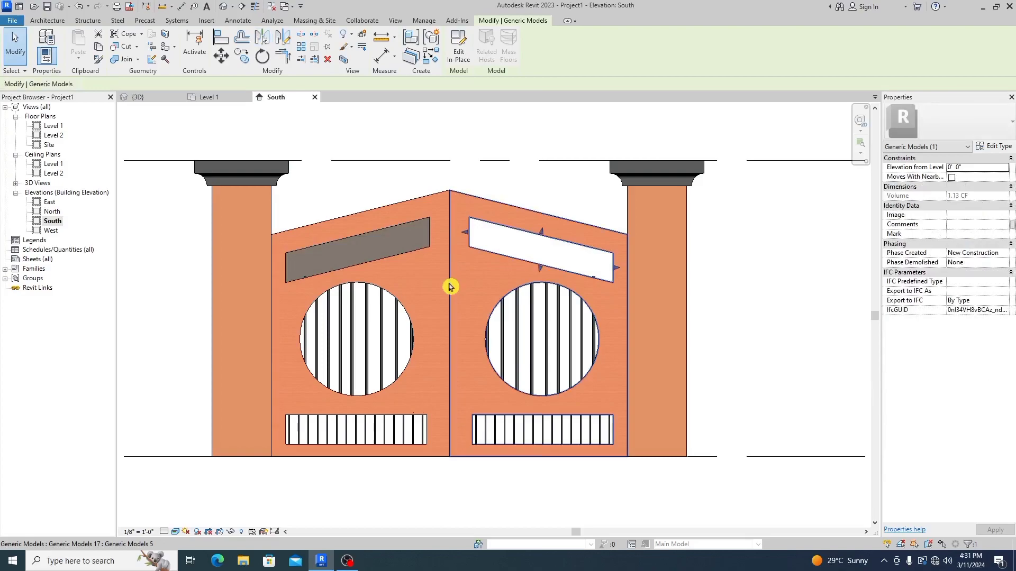
click(763, 302)
Examine the new gate's glass panels, round-opening bars and lower bars on both leaves in the 3D view.
scroll(473, 233, down, 5)
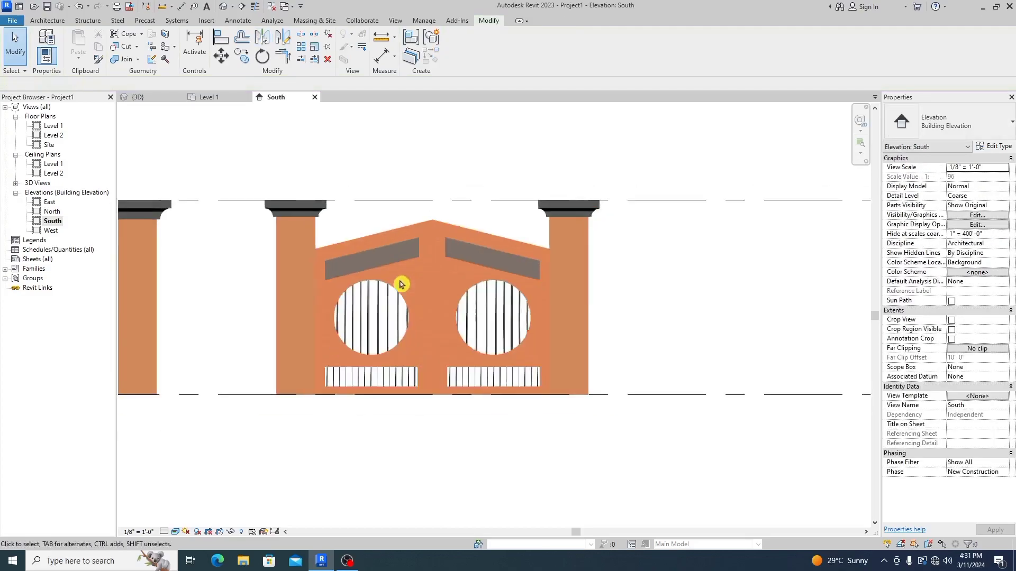
click(137, 98)
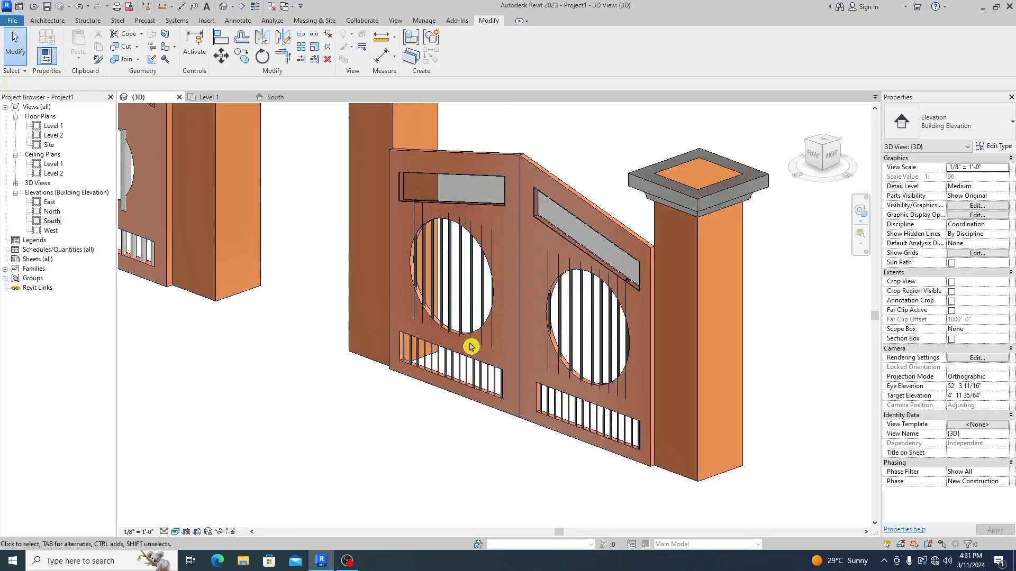
scroll(468, 365, down, 5)
scroll(492, 360, up, 4)
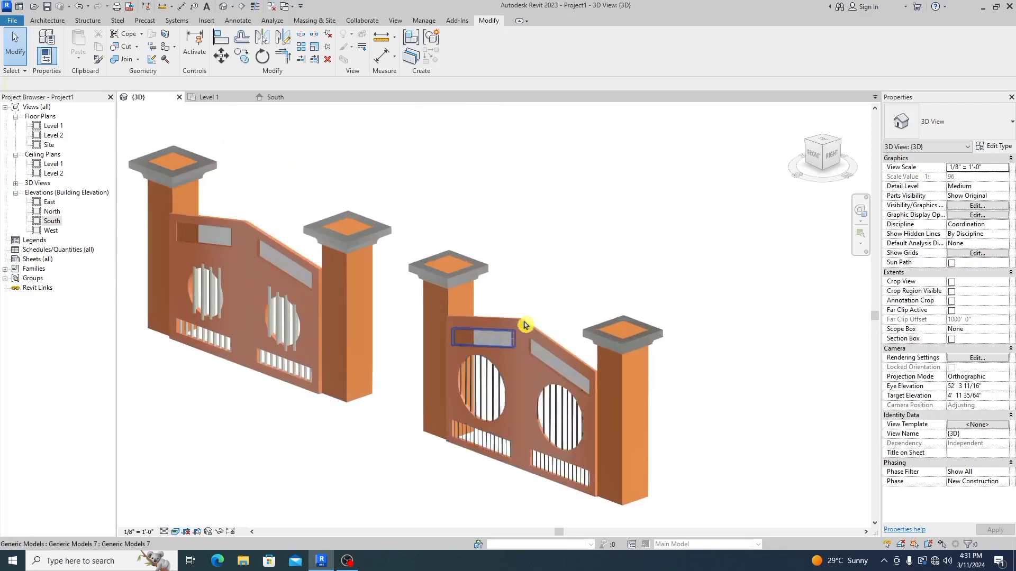
scroll(546, 302, down, 5)
shift+middle_drag(562, 299, 606, 264)
scroll(529, 351, up, 6)
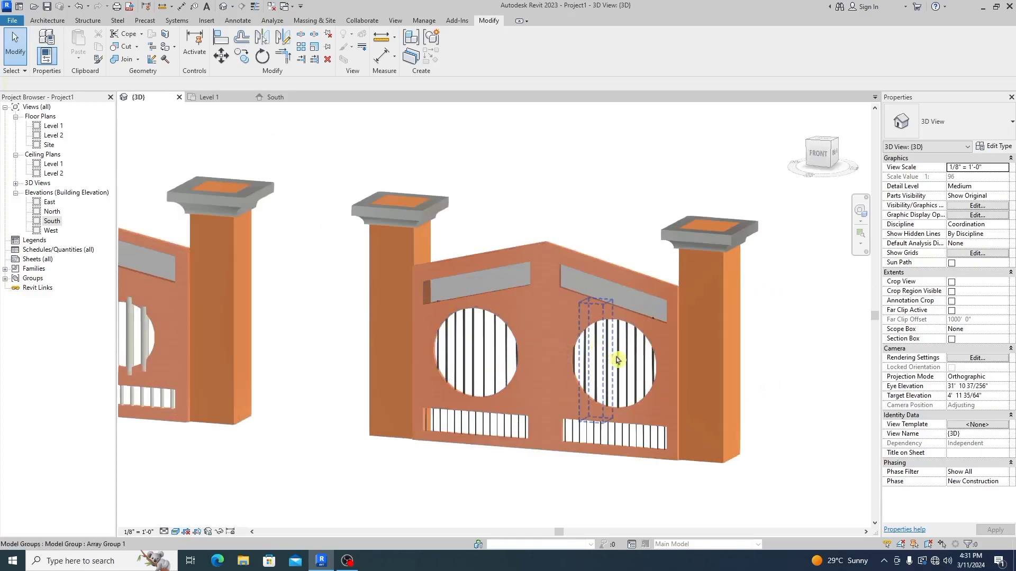
scroll(467, 403, down, 2)
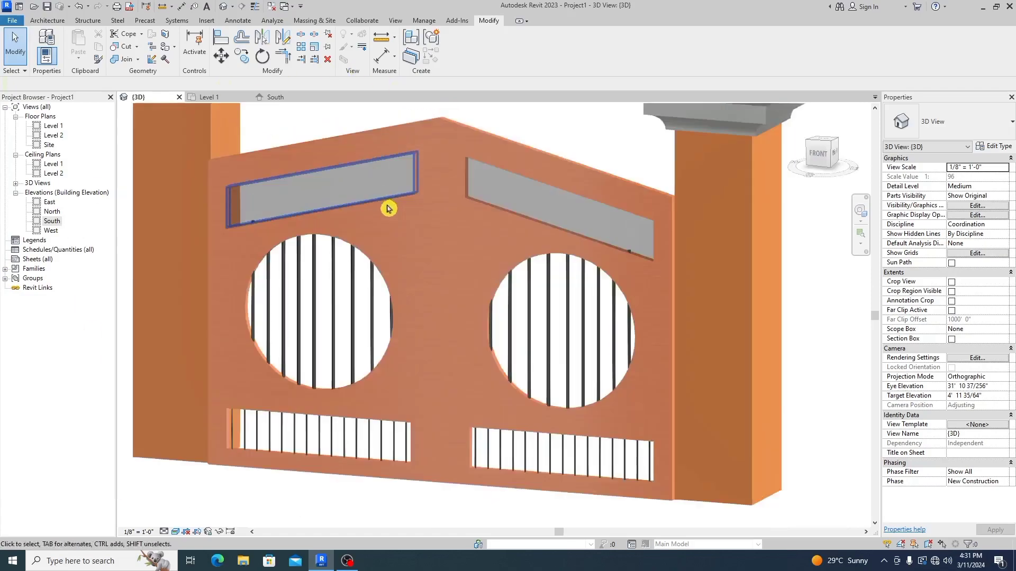
scroll(415, 272, down, 3)
scroll(326, 221, down, 2)
scroll(312, 206, up, 4)
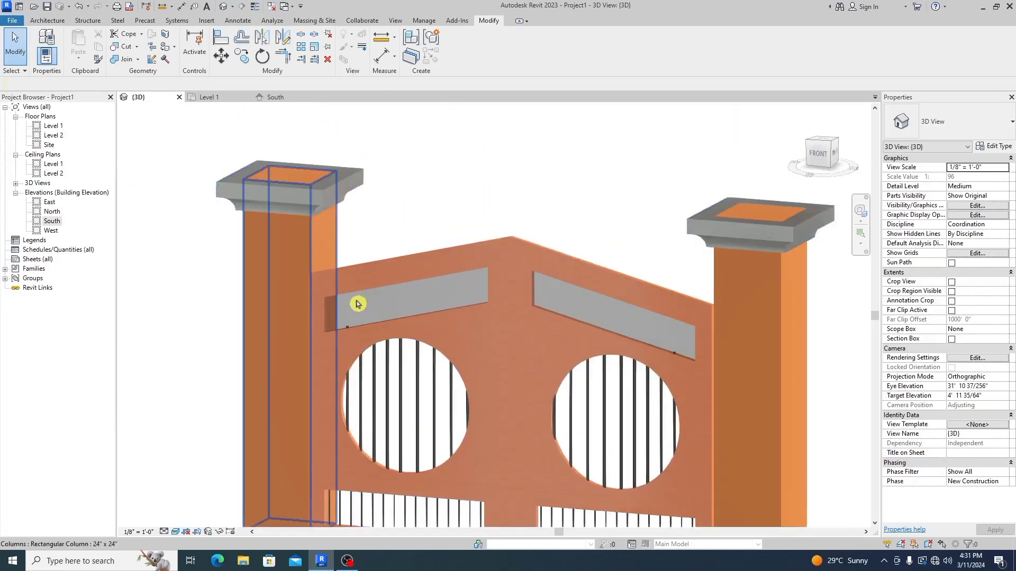
scroll(391, 312, down, 2)
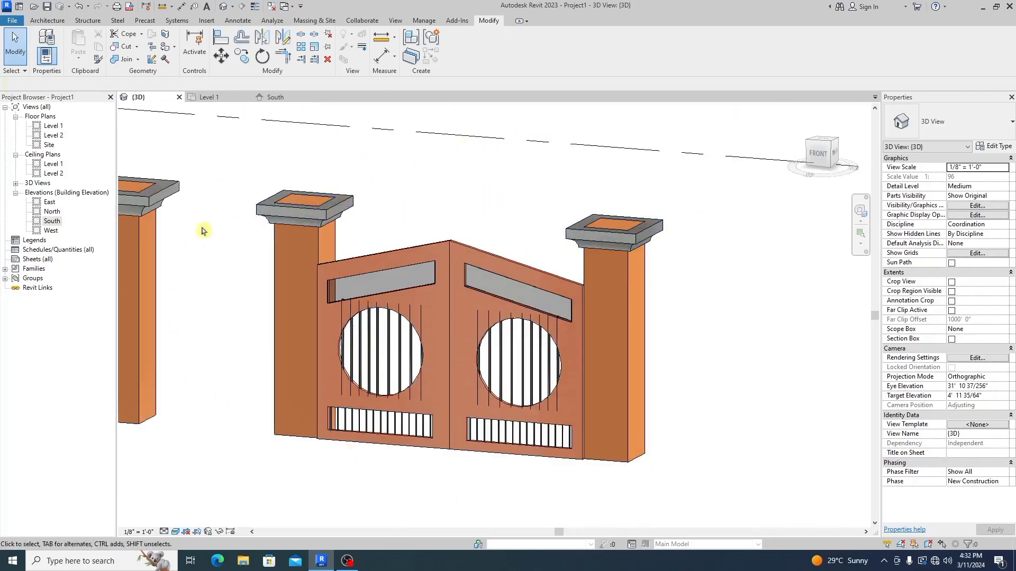
Compare the completed new gate with the reference gate side by side in the 3D view.
scroll(452, 324, down, 3)
scroll(244, 291, down, 1)
scroll(309, 284, up, 4)
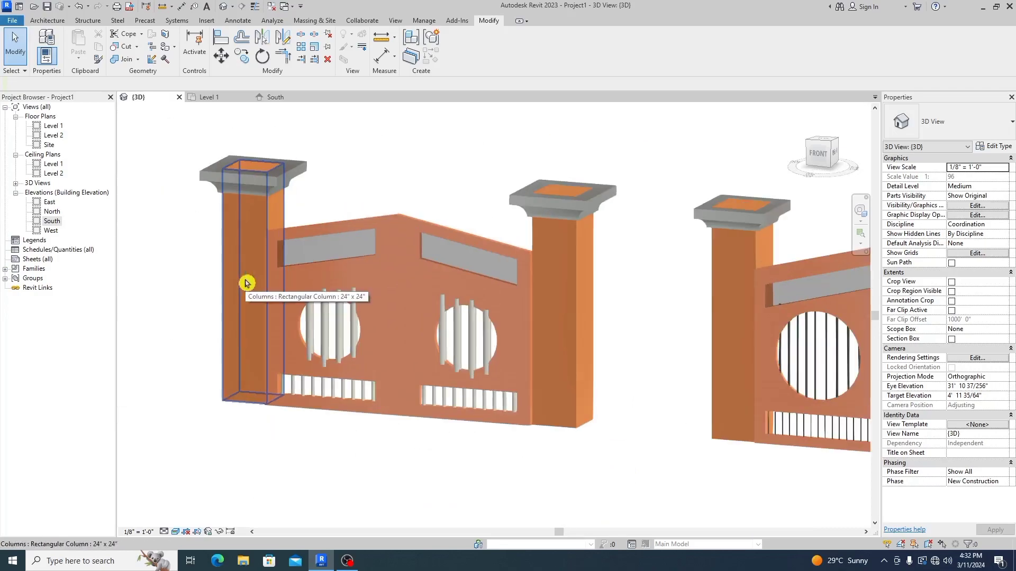
scroll(399, 340, down, 4)
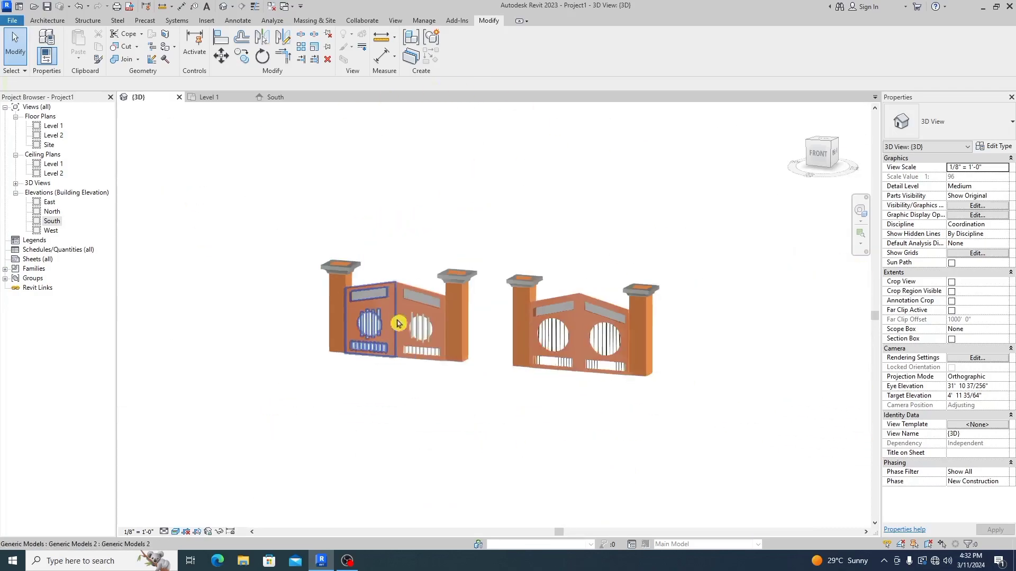
scroll(532, 317, up, 5)
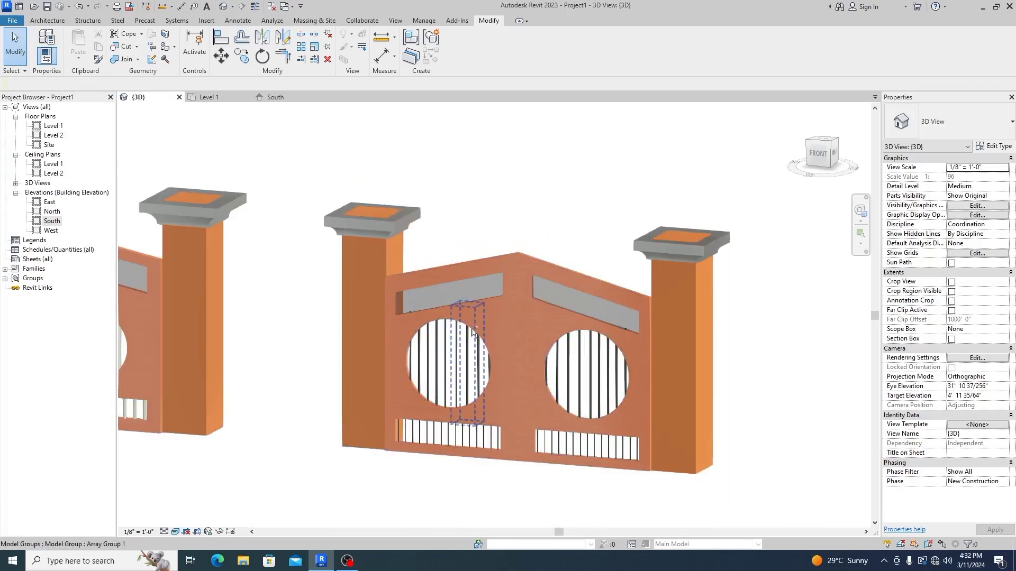
scroll(472, 332, down, 4)
scroll(471, 339, up, 3)
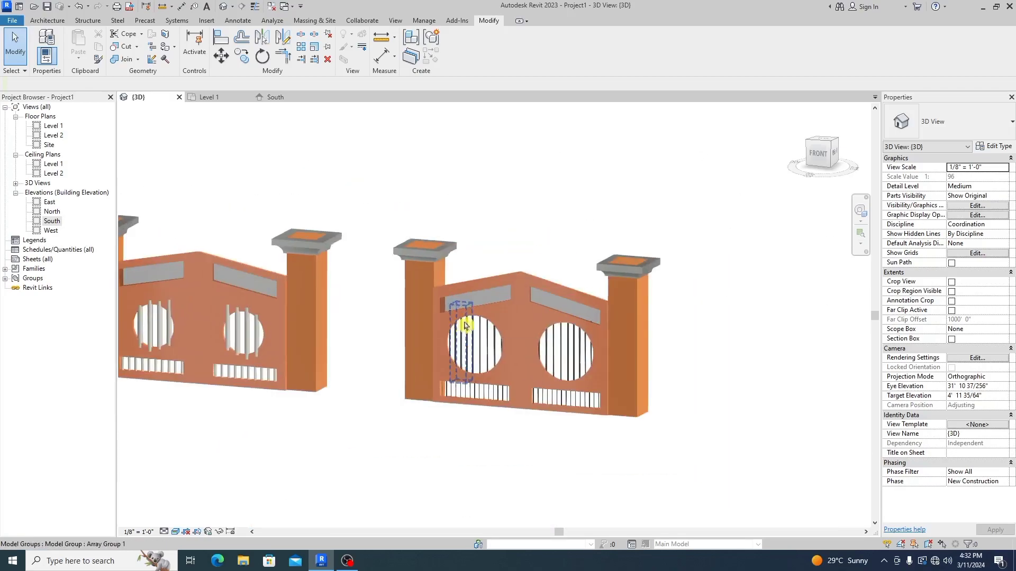
scroll(397, 347, down, 4)
scroll(399, 351, up, 4)
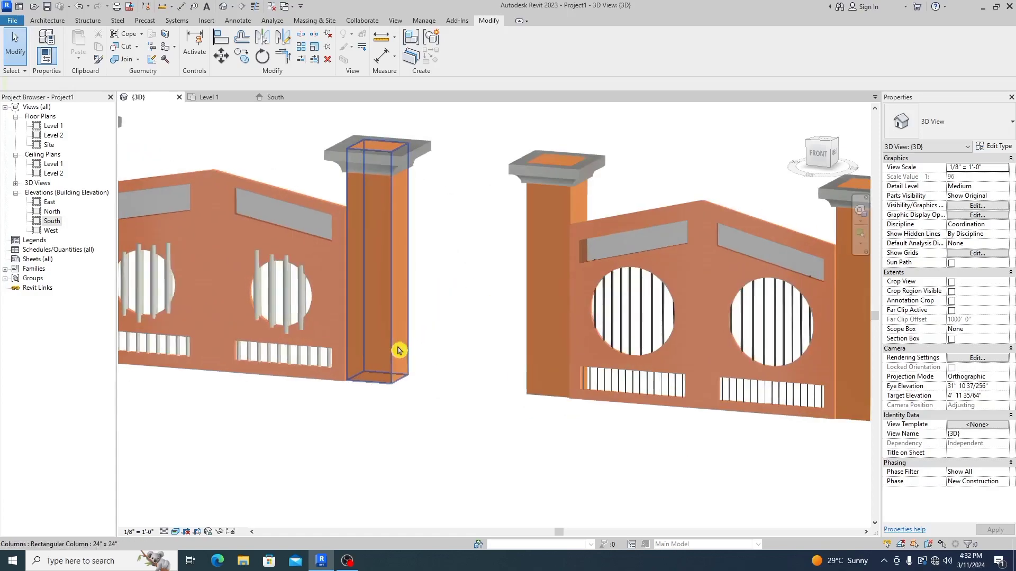
scroll(414, 331, down, 2)
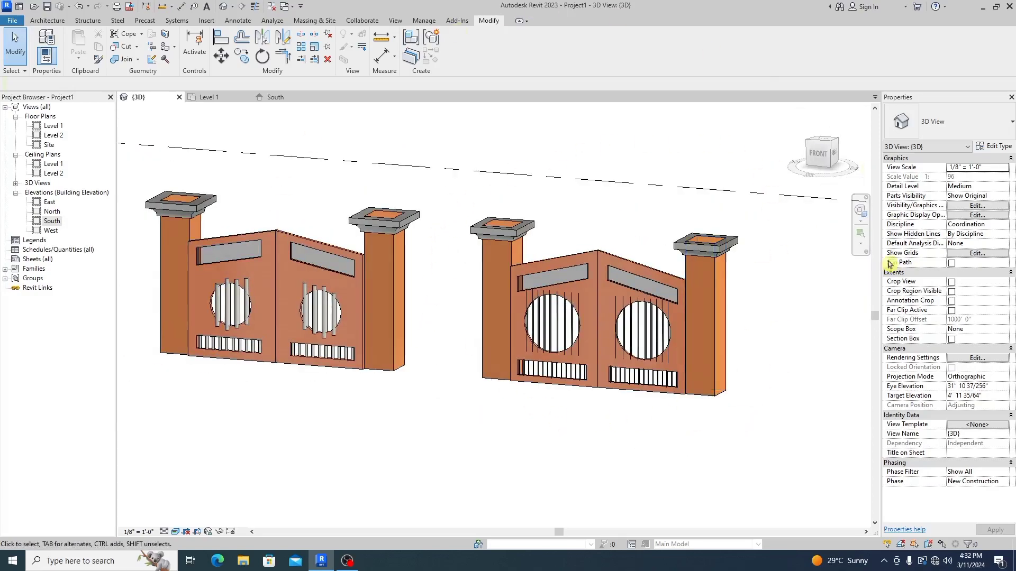